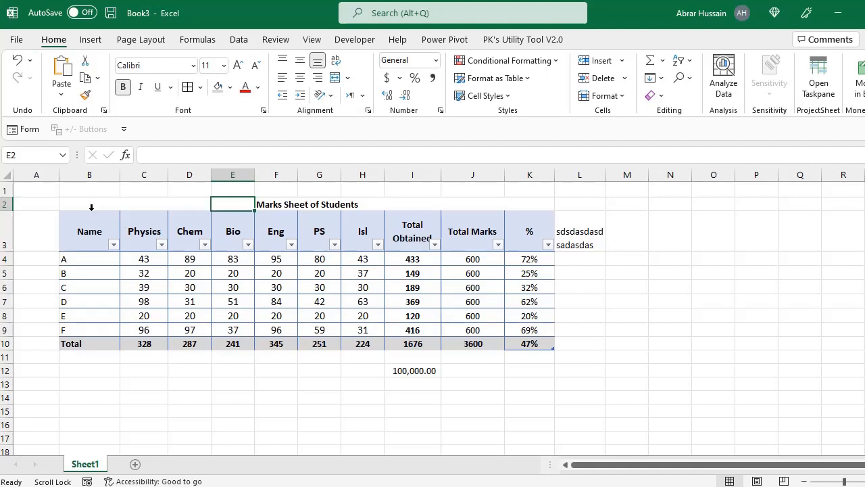
{"action": "left_click_drag", "start_coordinate": [88, 205], "coordinate": [517, 203]}
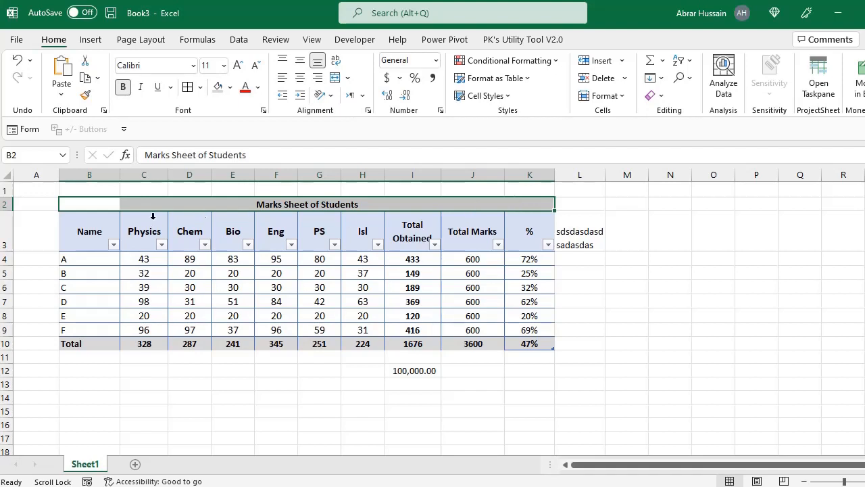
{"action": "left_click_drag", "start_coordinate": [101, 205], "coordinate": [528, 229]}
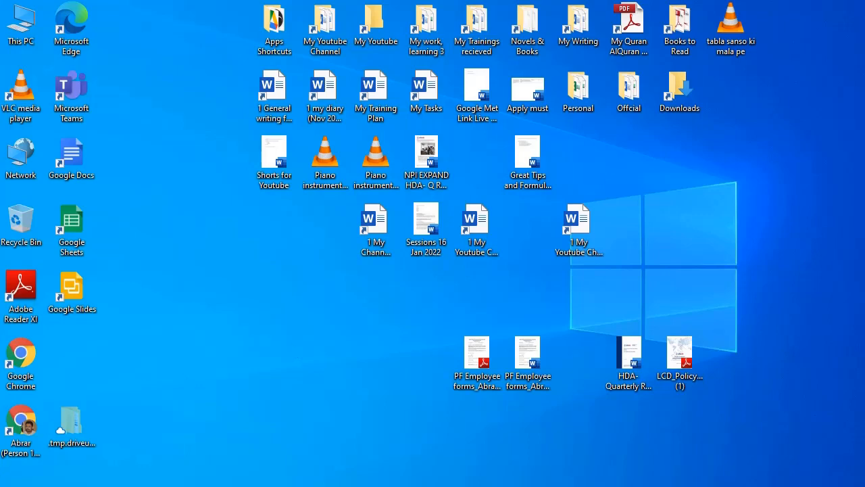
Step: Launch Excel from the Windows desktop and create a blank workbook
{"action": "key", "text": "super+s"}
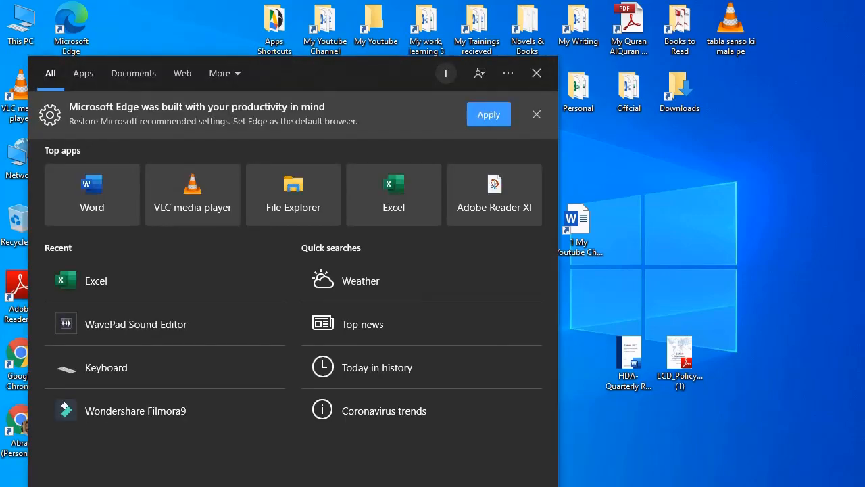
{"action": "type", "text": "ex c"}
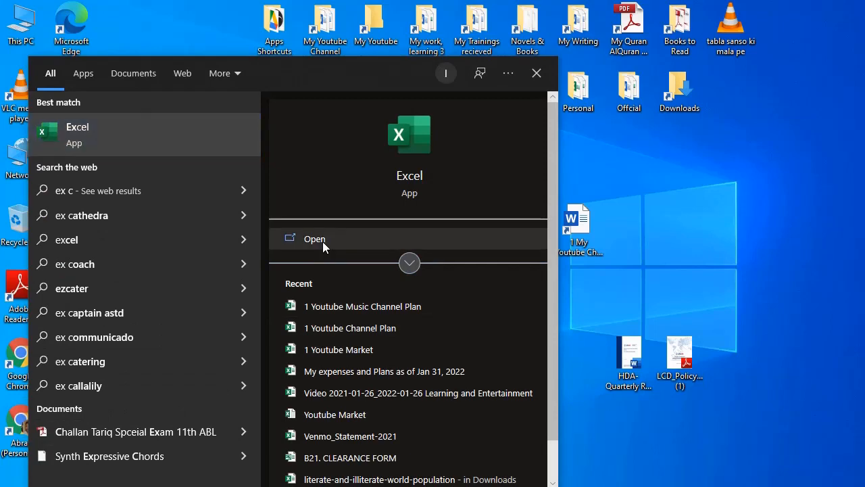
{"action": "left_click", "coordinate": [323, 241]}
{"action": "left_click", "coordinate": [571, 34]}
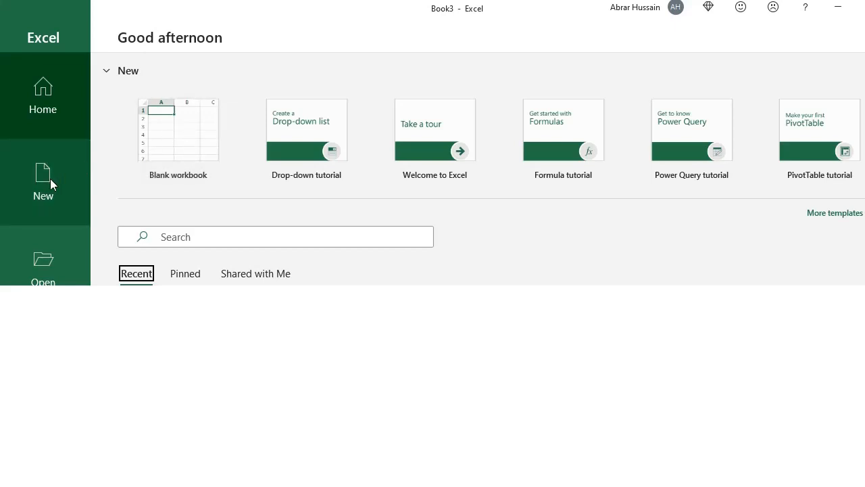
{"action": "left_click", "coordinate": [174, 153]}
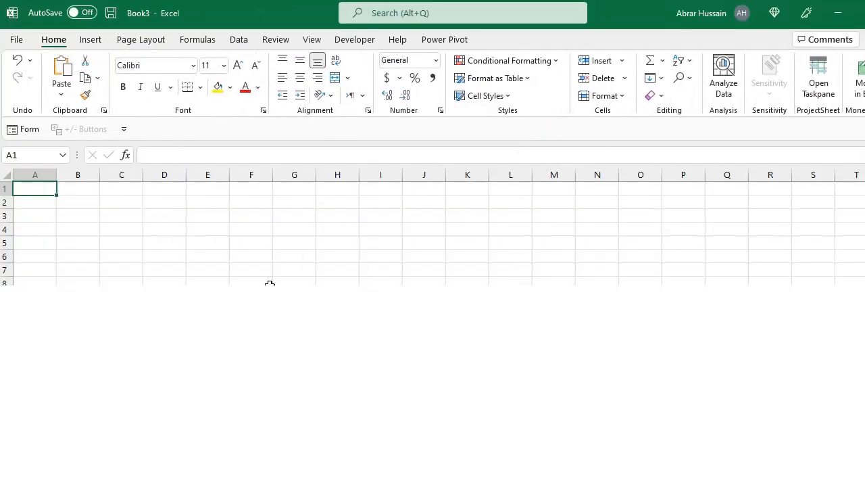
{"action": "left_click_drag", "start_coordinate": [35, 174], "coordinate": [562, 187]}
{"action": "left_click_drag", "start_coordinate": [469, 174], "coordinate": [4, 351]}
{"action": "left_click", "coordinate": [4, 195]}
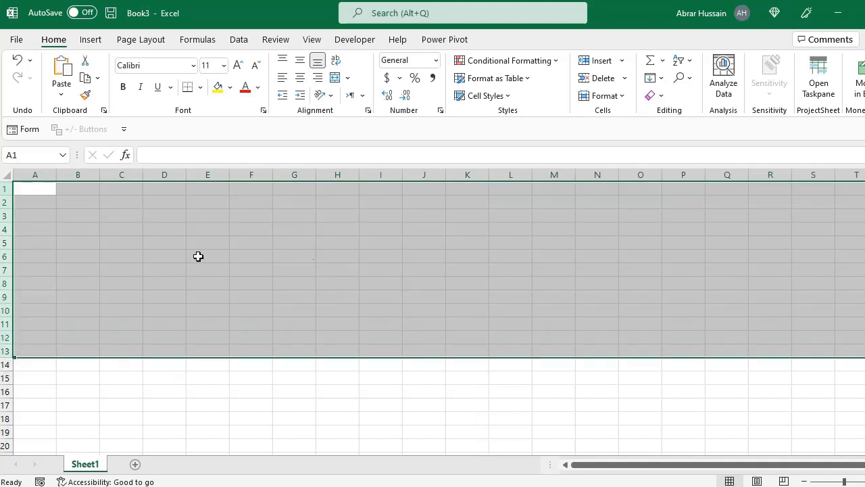
{"action": "left_click", "coordinate": [165, 256]}
{"action": "left_click_drag", "start_coordinate": [27, 187], "coordinate": [336, 313]}
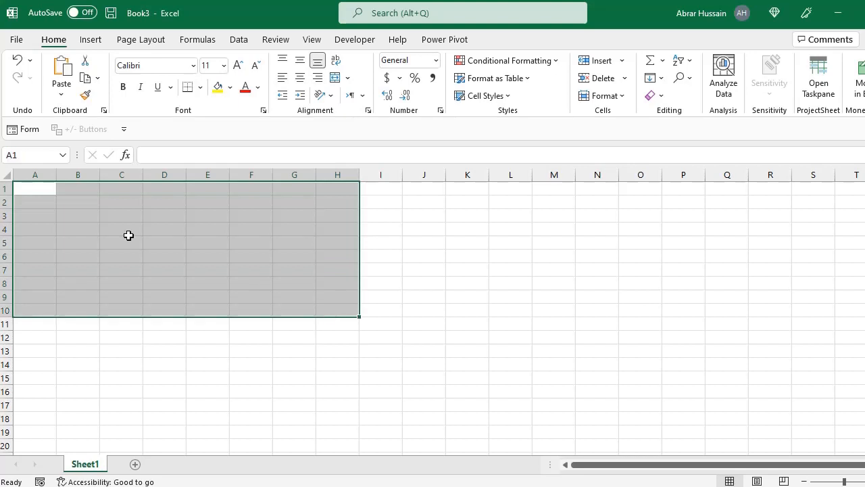
{"action": "left_click_drag", "start_coordinate": [4, 201], "coordinate": [5, 337]}
{"action": "left_click", "coordinate": [75, 233]}
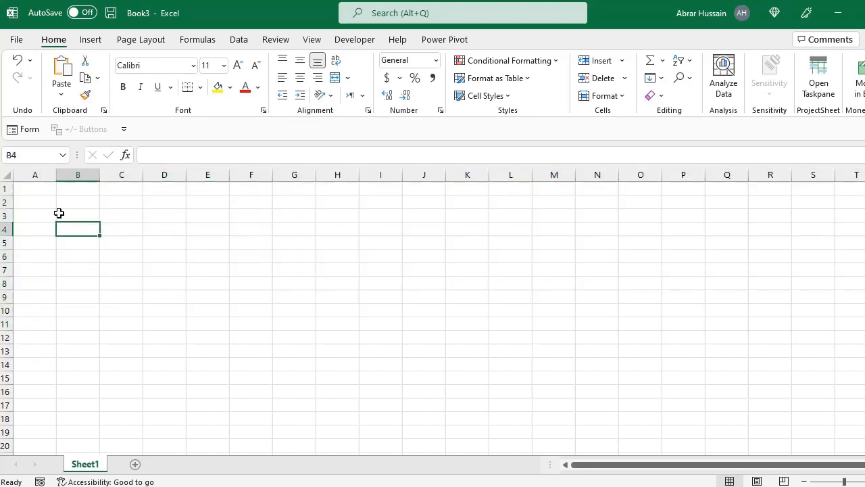
Step: Widen column A slightly and make row 1 slightly taller
{"action": "left_click", "coordinate": [41, 207]}
{"action": "mouse_move", "coordinate": [56, 175]}
{"action": "left_mouse_down"}
{"action": "mouse_move", "coordinate": [90, 176]}
{"action": "mouse_move", "coordinate": [58, 187]}
{"action": "mouse_move", "coordinate": [55, 173]}
{"action": "mouse_move", "coordinate": [66, 173]}
{"action": "mouse_move", "coordinate": [53, 175]}
{"action": "left_mouse_up"}
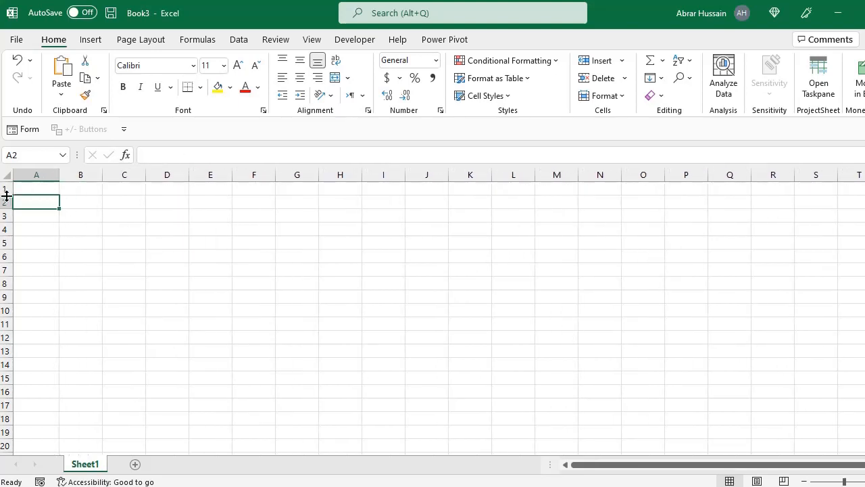
{"action": "mouse_move", "coordinate": [7, 196]}
{"action": "left_mouse_down"}
{"action": "mouse_move", "coordinate": [6, 227]}
{"action": "mouse_move", "coordinate": [8, 196]}
{"action": "left_mouse_up"}
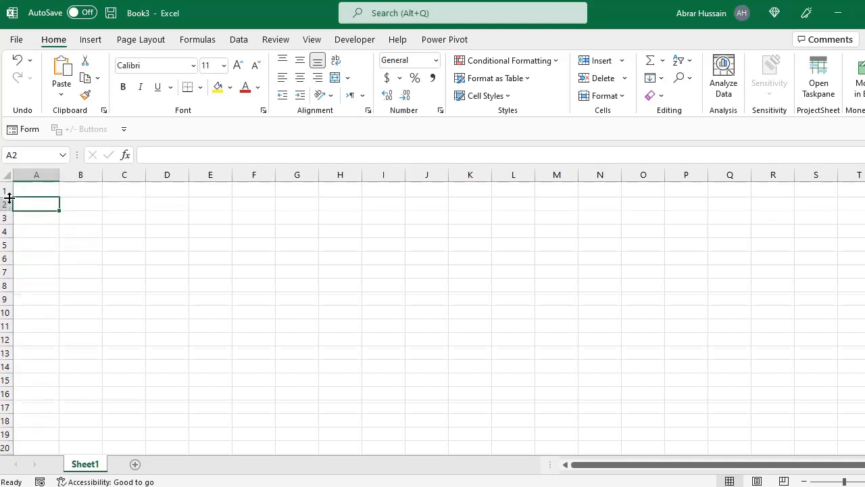
Step: Examine the commands offered under Insert, Page Layout, Formulas, Data, Review and View, and return to the Home commands
{"action": "left_click", "coordinate": [92, 207]}
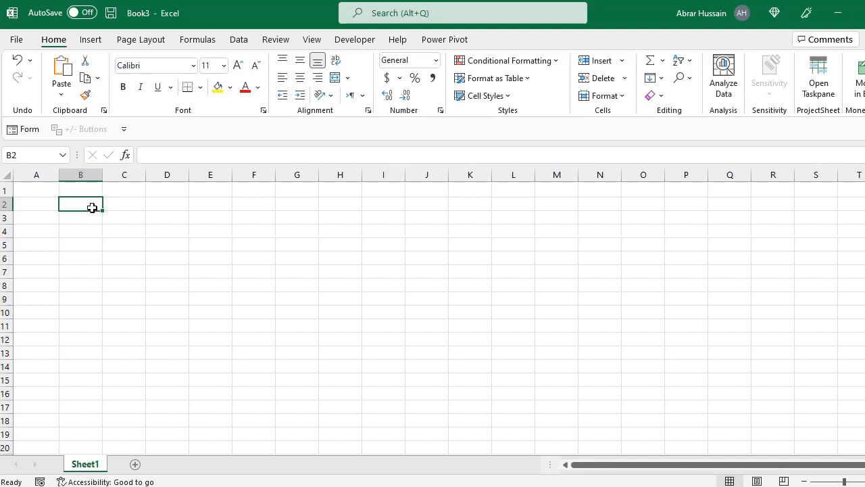
{"action": "left_click", "coordinate": [97, 43]}
{"action": "left_click", "coordinate": [135, 42]}
{"action": "left_click", "coordinate": [196, 41]}
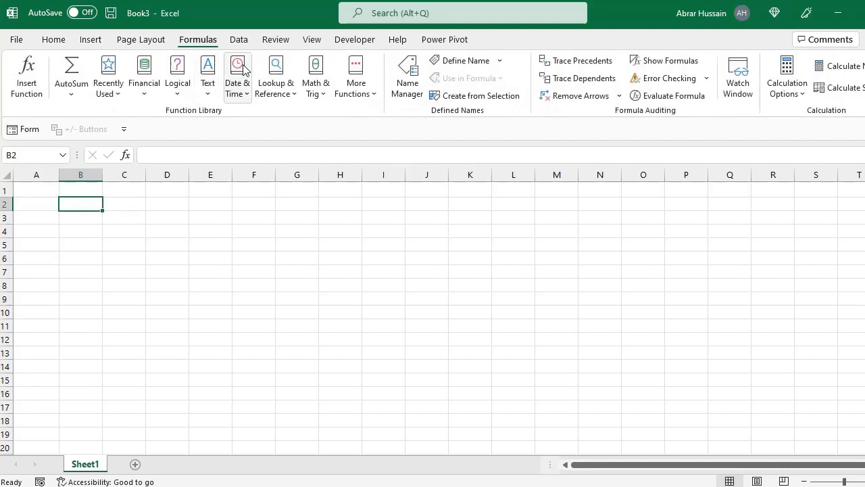
{"action": "left_click", "coordinate": [242, 41]}
{"action": "left_click", "coordinate": [275, 42]}
{"action": "left_click", "coordinate": [311, 42]}
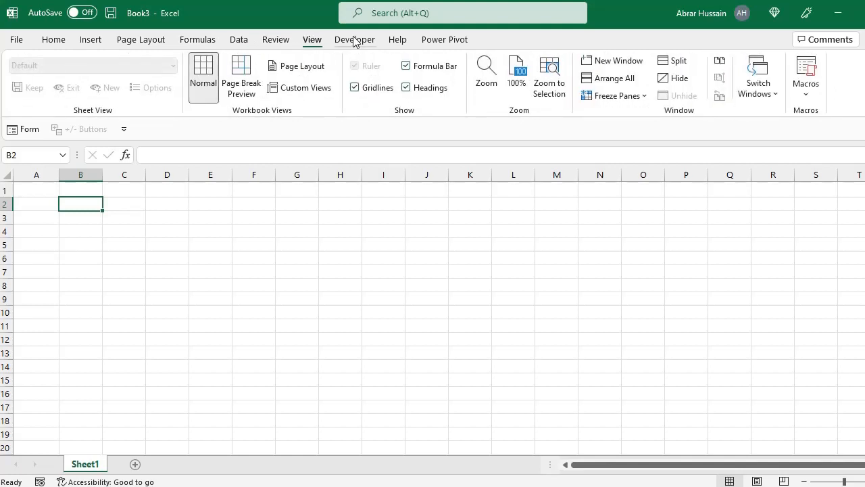
{"action": "left_click", "coordinate": [48, 43]}
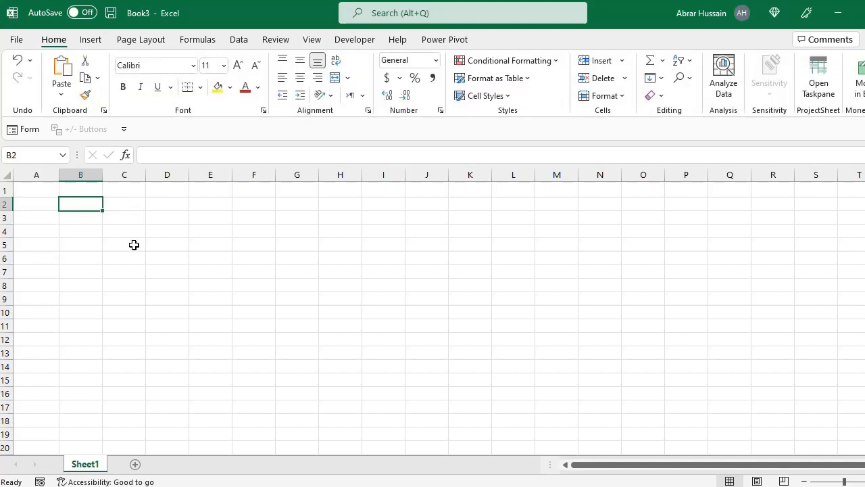
{"action": "left_click_drag", "start_coordinate": [39, 194], "coordinate": [326, 200]}
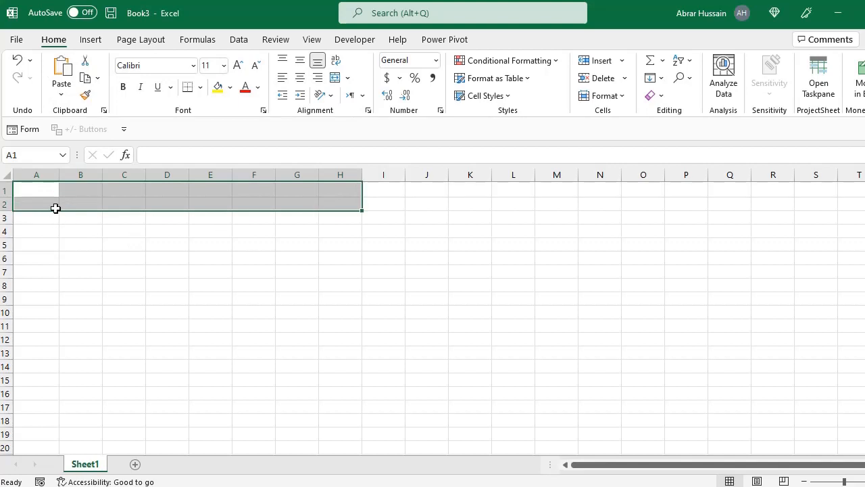
{"action": "left_click_drag", "start_coordinate": [41, 207], "coordinate": [286, 345]}
{"action": "left_click", "coordinate": [153, 216]}
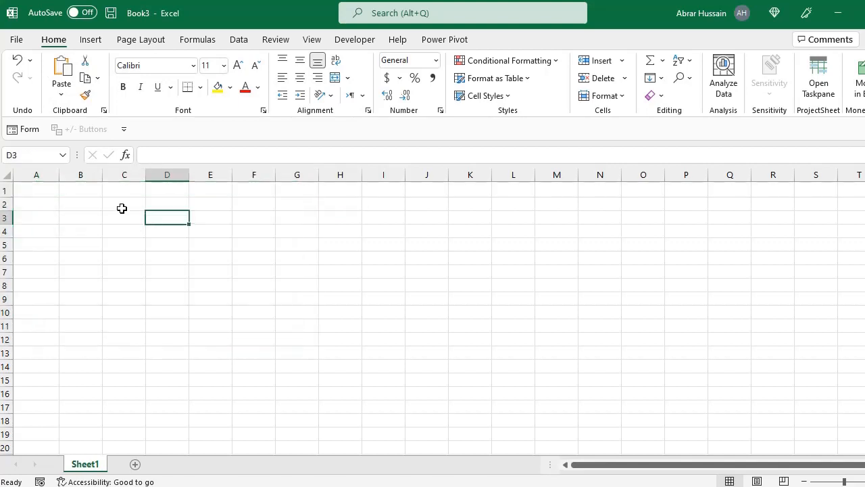
{"action": "left_click", "coordinate": [122, 214]}
Step: Try out the headings Name and Physics in B3 and C3, and undo both entries
{"action": "left_click", "coordinate": [92, 217]}
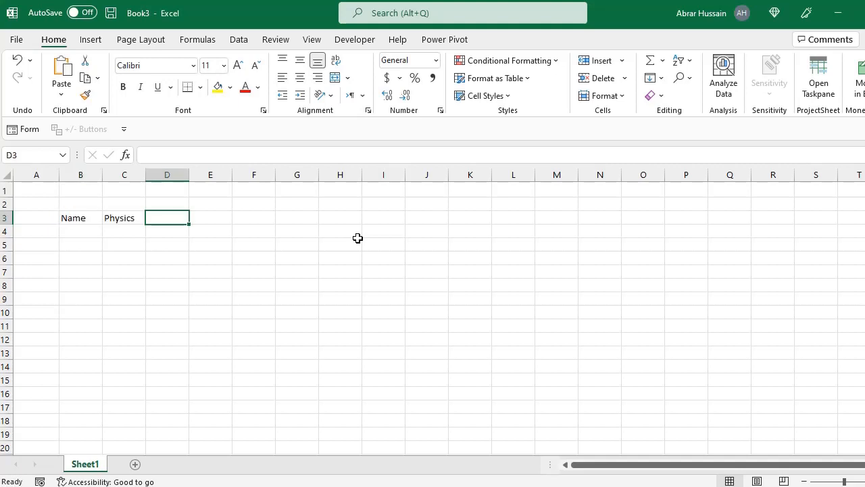
{"action": "key", "text": "ctrl+z"}
{"action": "key", "text": "ctrl+z"}
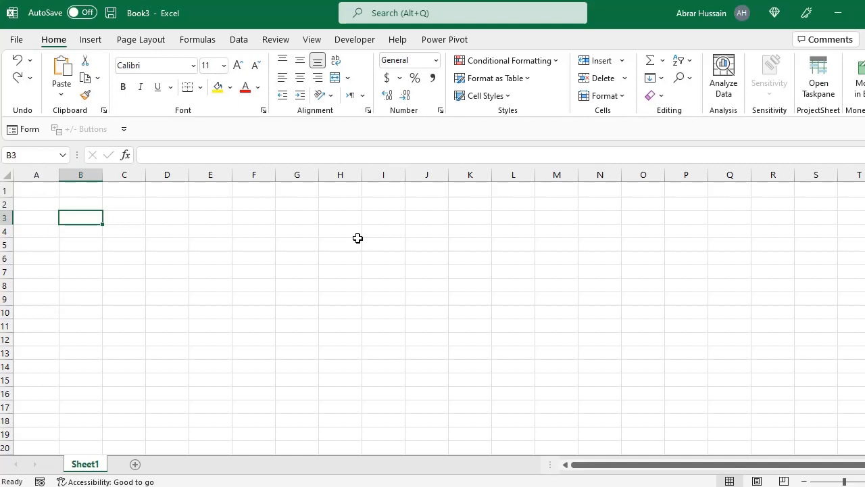
Step: Enter the headings Name, Physics, Chem, Bio, Eng, PS and Isl across cells B3 to H3
{"action": "type", "text": "Name"}
{"action": "key", "text": "Tab"}
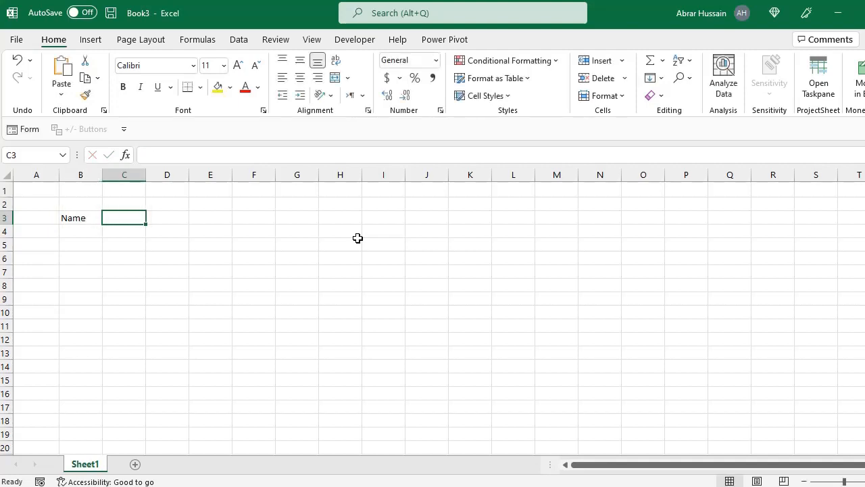
{"action": "type", "text": "Physics"}
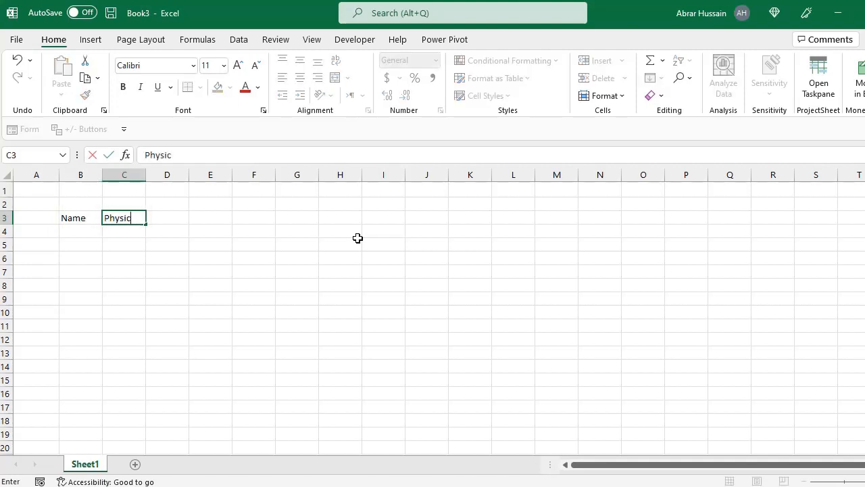
{"action": "key", "text": "Tab"}
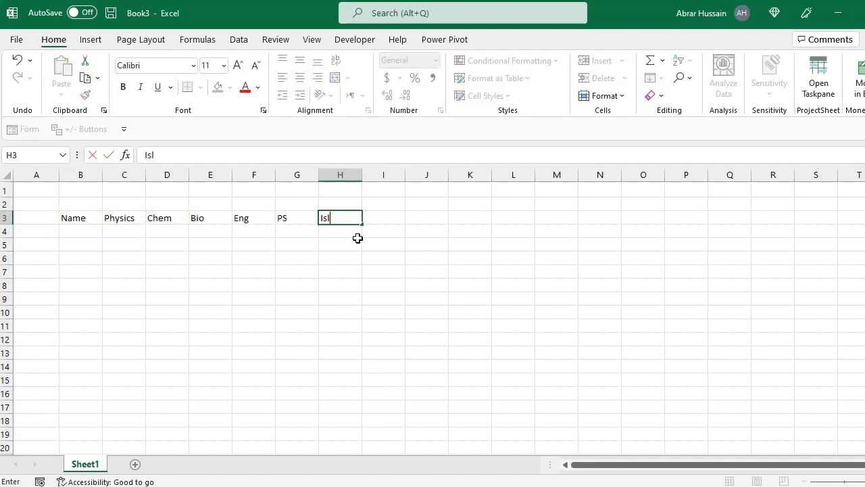
{"action": "type", "text": "l"}
{"action": "key", "text": "Return"}
Step: Enter the heading Total Obtained in cell I3, beside Isl
{"action": "key", "text": "Up"}
{"action": "key", "text": "Left"}
{"action": "key", "text": "Left"}
{"action": "key", "text": "Right"}
{"action": "key", "text": "Right"}
{"action": "key", "text": "Right"}
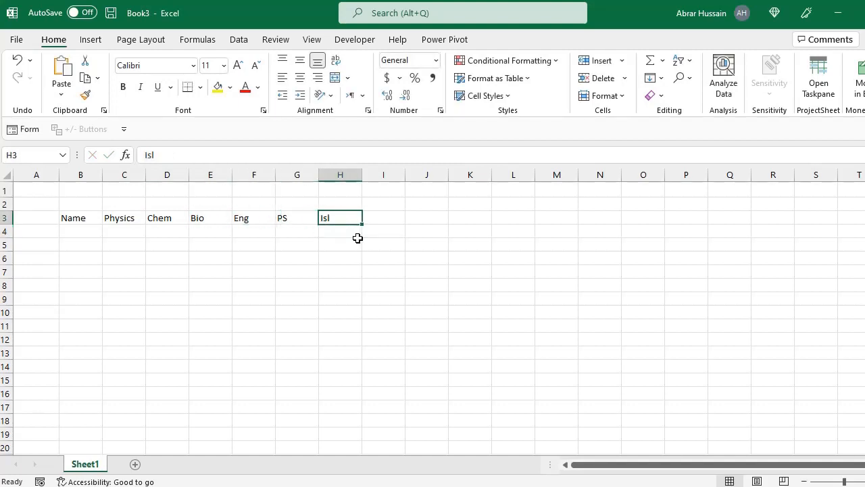
{"action": "type", "text": "Total"}
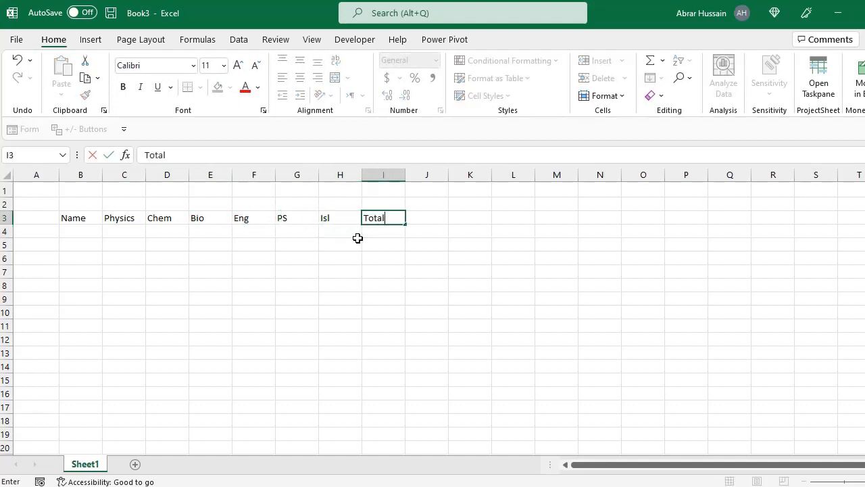
{"action": "key", "text": "Tab"}
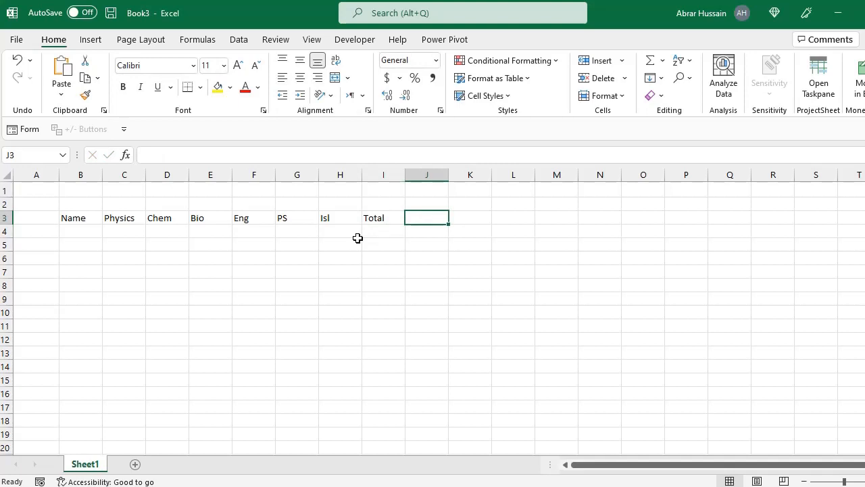
{"action": "key", "text": "Left"}
{"action": "key", "text": "F2"}
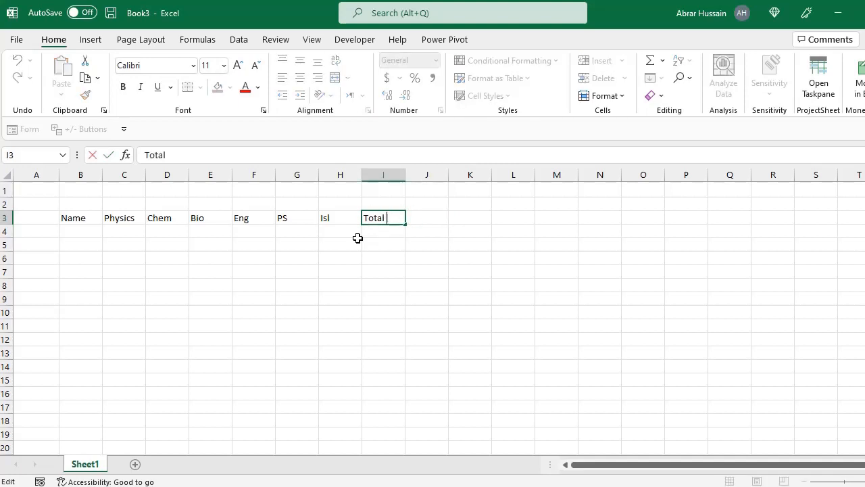
{"action": "type", "text": "Obtained"}
{"action": "key", "text": "Return"}
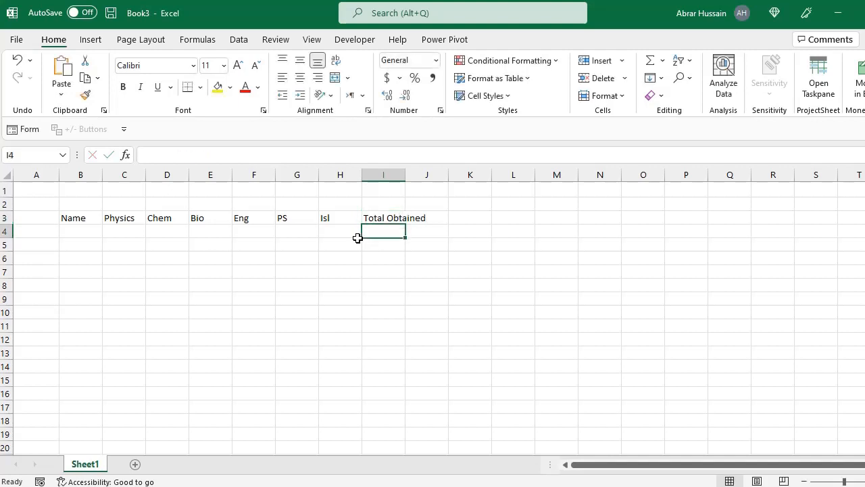
Step: Enter the headings Total Marks in J3 and % in K3
{"action": "key", "text": "Up"}
{"action": "key", "text": "Right"}
{"action": "type", "text": "Tot"}
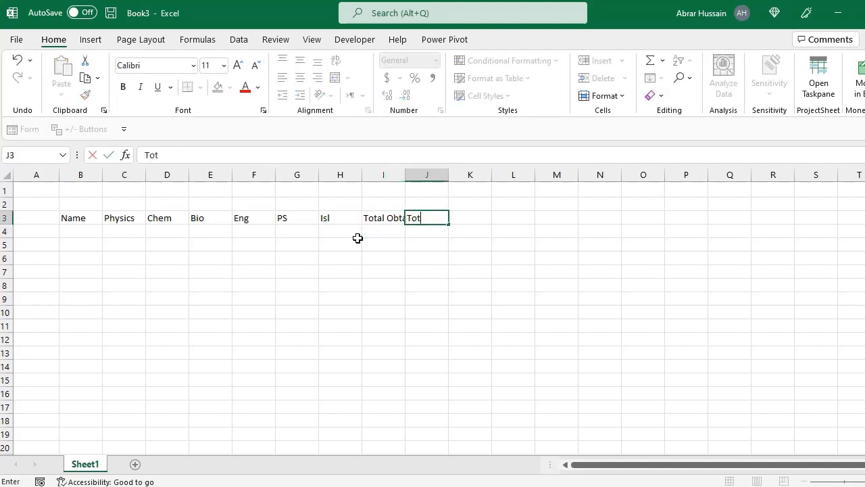
{"action": "type", "text": "al Marks"}
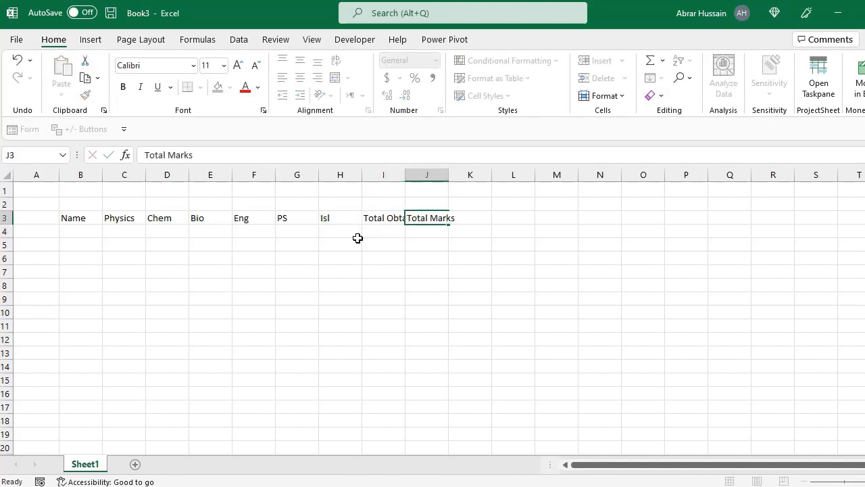
{"action": "key", "text": "Tab"}
{"action": "key", "text": "F2"}
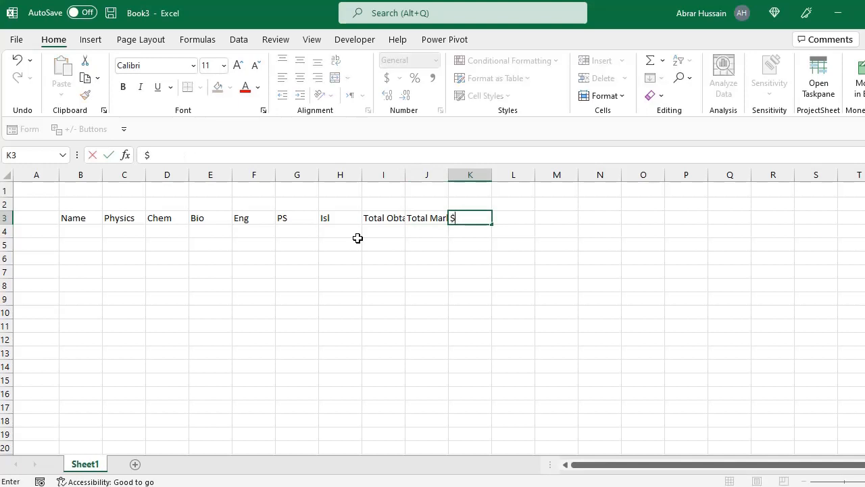
{"action": "type", "text": "%"}
{"action": "key", "text": "Return"}
{"action": "key", "text": "Up"}
{"action": "key", "text": "Right"}
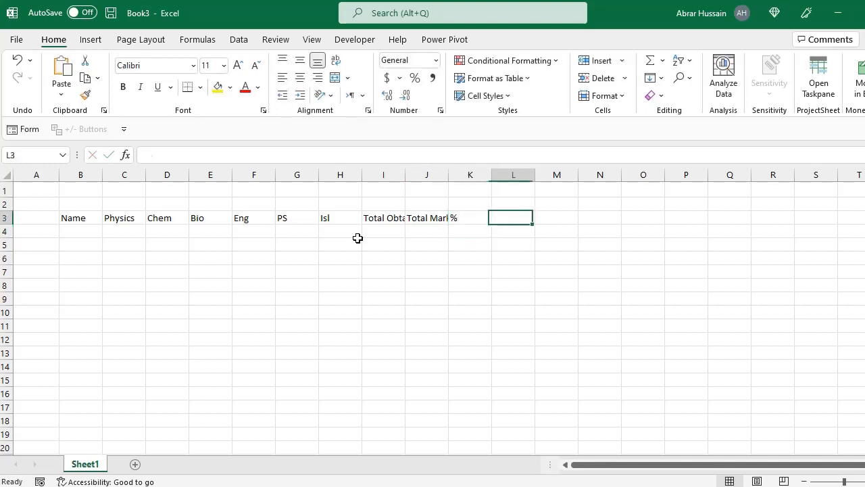
Step: Enter the student names A, B, C, D, E and F down cells B4 to B9 under the Name heading
{"action": "key", "text": "Left"}
{"action": "key", "text": "Left"}
{"action": "key", "text": "Left"}
{"action": "key", "text": "Left"}
{"action": "key", "text": "Left"}
{"action": "key", "text": "Left"}
{"action": "key", "text": "Left"}
{"action": "key", "text": "Left"}
{"action": "key", "text": "Left"}
{"action": "key", "text": "Left"}
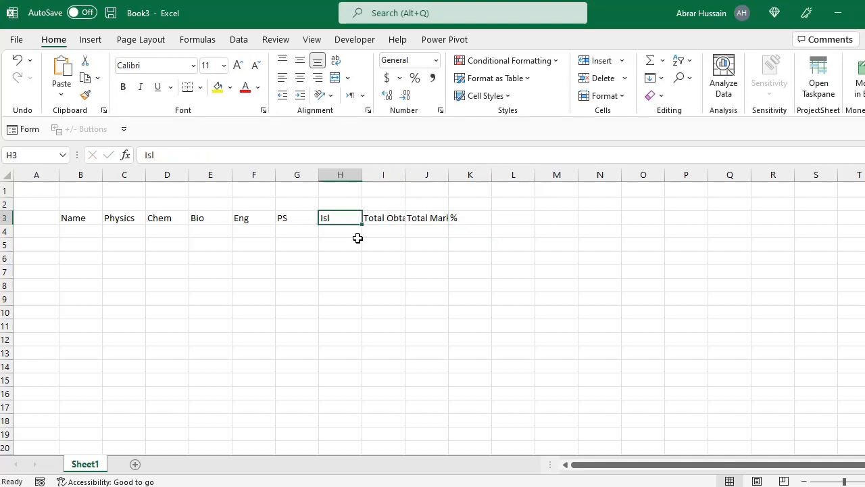
{"action": "key", "text": "Down"}
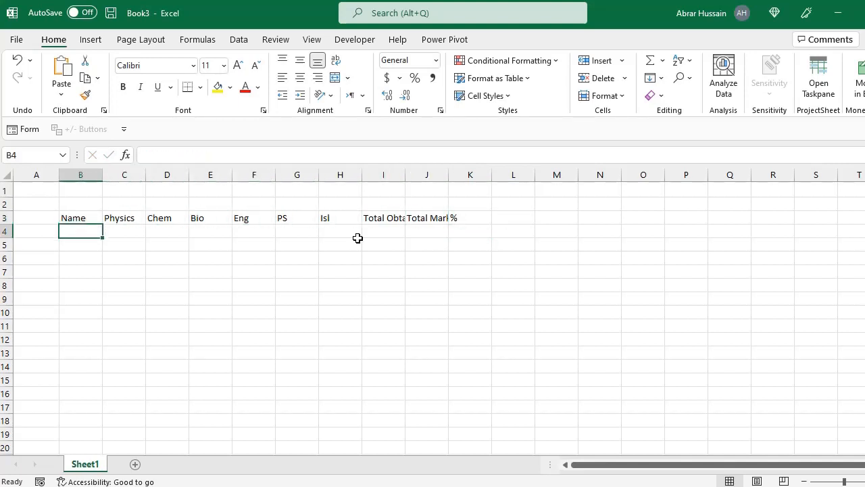
{"action": "type", "text": "A"}
{"action": "key", "text": "Return"}
{"action": "type", "text": "B"}
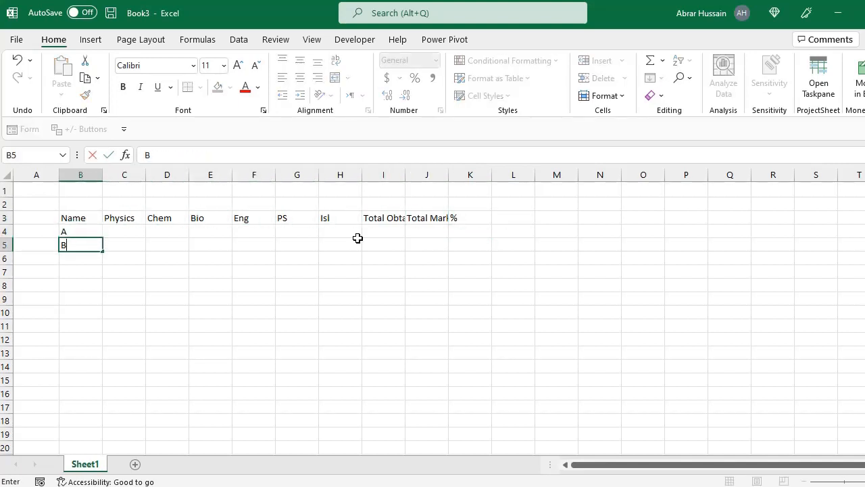
{"action": "key", "text": "Return"}
{"action": "type", "text": "C"}
{"action": "key", "text": "Return"}
{"action": "type", "text": "D"}
{"action": "key", "text": "Return"}
{"action": "type", "text": "N"}
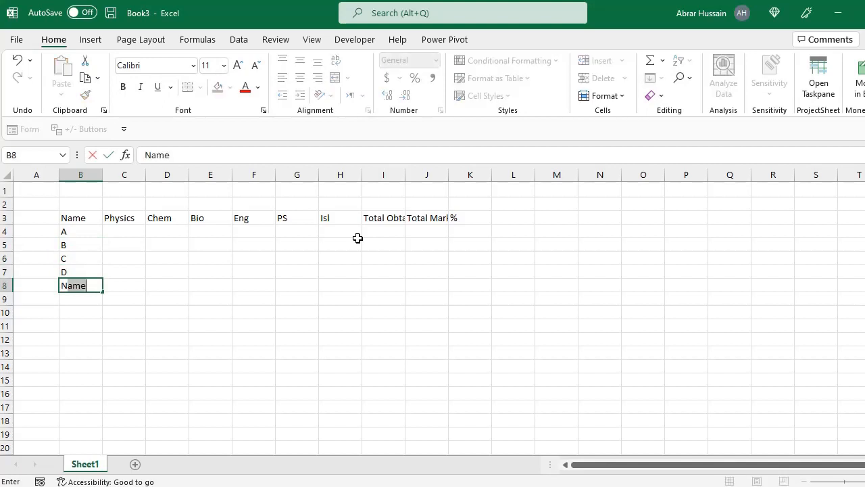
{"action": "key", "text": "BackSpace"}
{"action": "key", "text": "BackSpace"}
{"action": "type", "text": "E"}
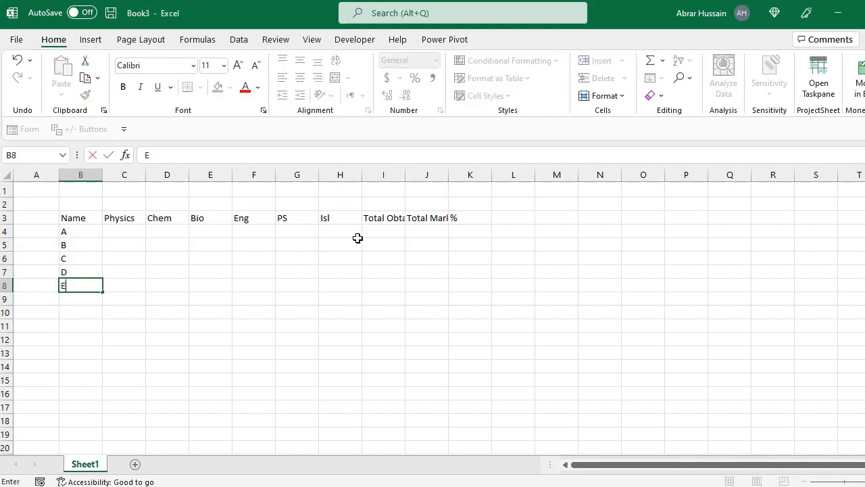
{"action": "key", "text": "Return"}
{"action": "type", "text": "F"}
{"action": "key", "text": "Return"}
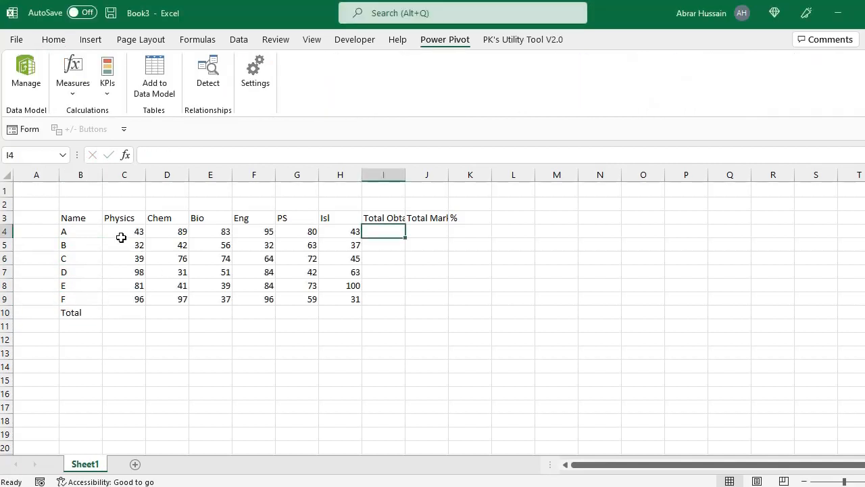
{"action": "left_click_drag", "start_coordinate": [120, 233], "coordinate": [328, 303]}
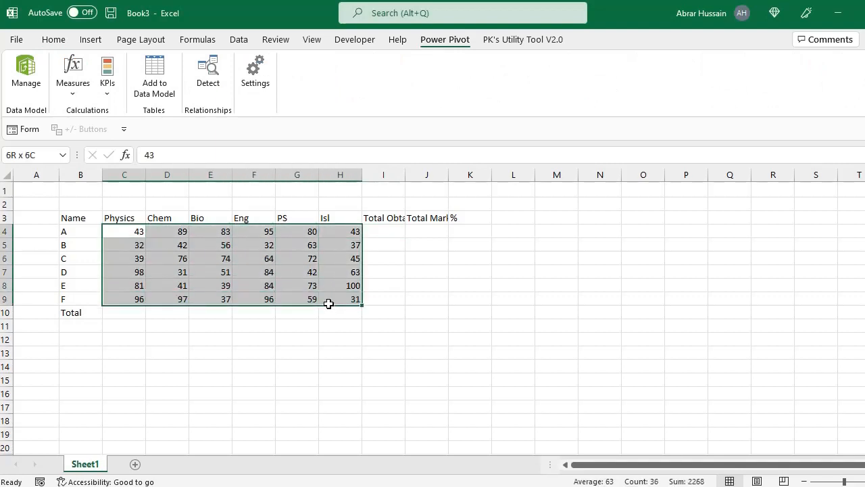
{"action": "left_click", "coordinate": [385, 227]}
{"action": "left_click", "coordinate": [383, 218]}
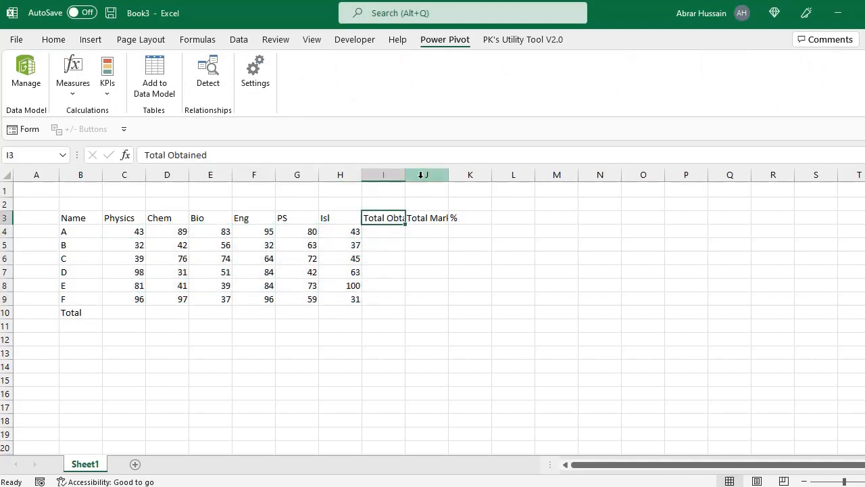
Step: Widen the Name column, column B, slightly
{"action": "left_click", "coordinate": [82, 219]}
{"action": "left_click", "coordinate": [54, 41]}
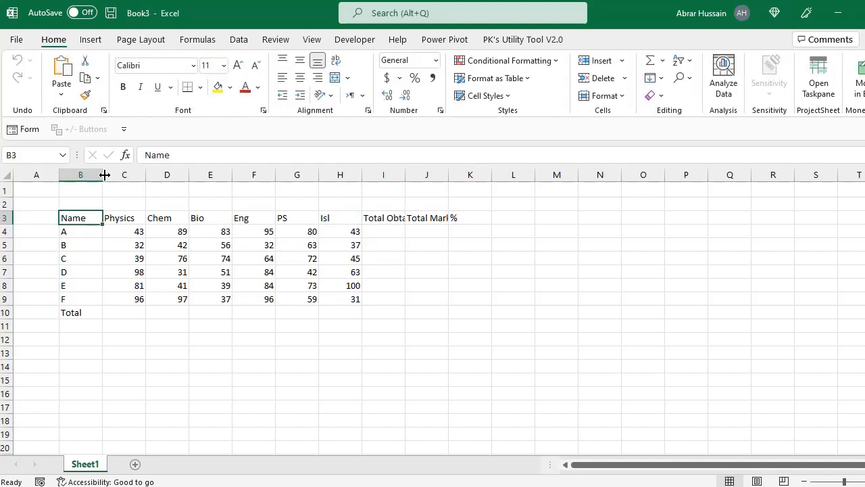
{"action": "left_click_drag", "start_coordinate": [104, 175], "coordinate": [116, 174]}
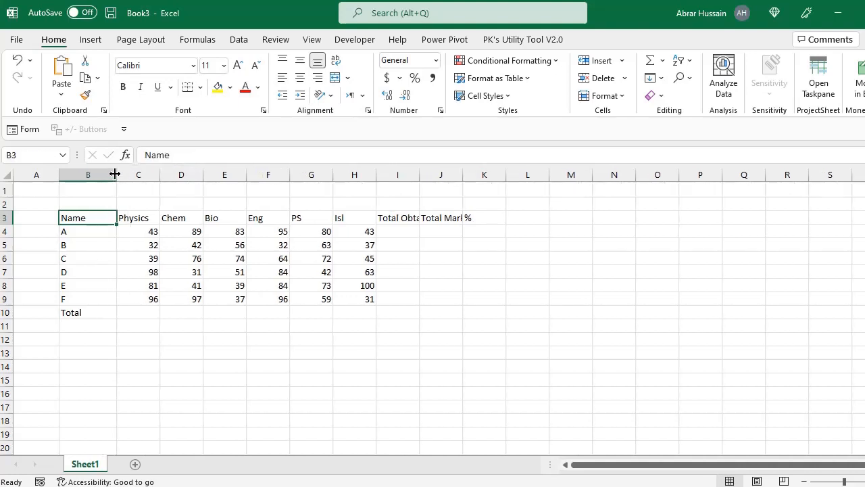
{"action": "left_click_drag", "start_coordinate": [118, 174], "coordinate": [120, 174]}
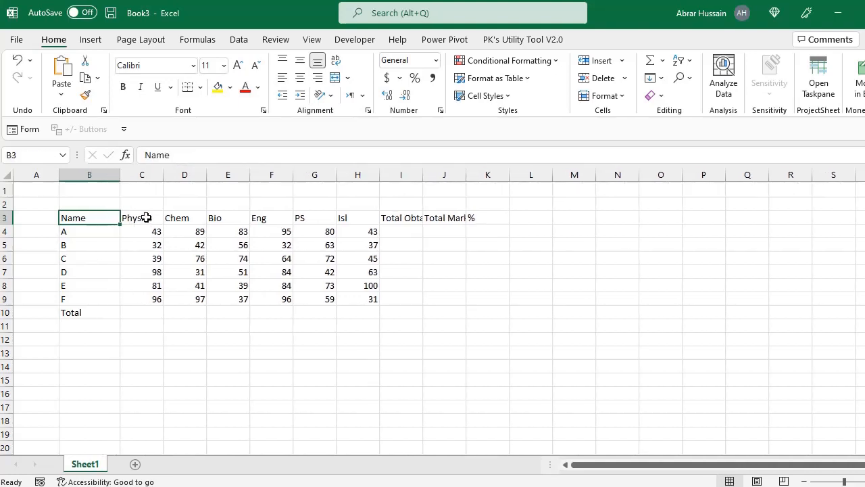
Step: Select the block of subject headings and marks from C3 to H9
{"action": "left_click_drag", "start_coordinate": [143, 218], "coordinate": [362, 299]}
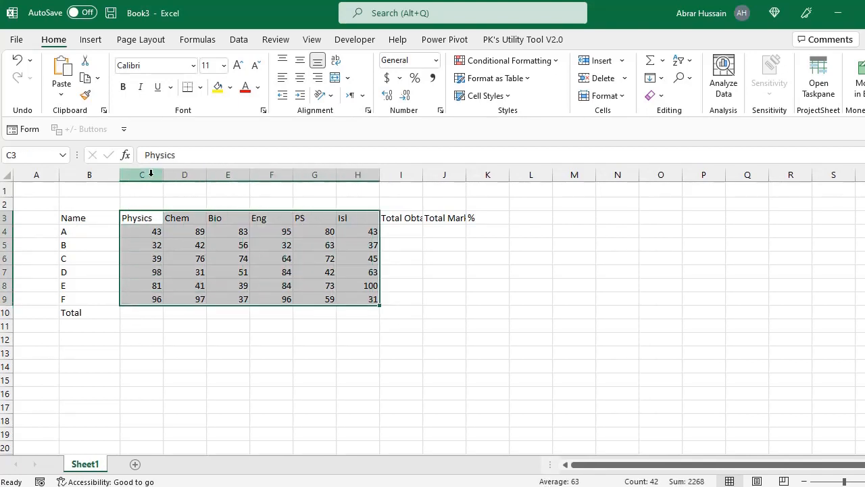
{"action": "left_click_drag", "start_coordinate": [140, 222], "coordinate": [367, 291]}
{"action": "left_click", "coordinate": [141, 221]}
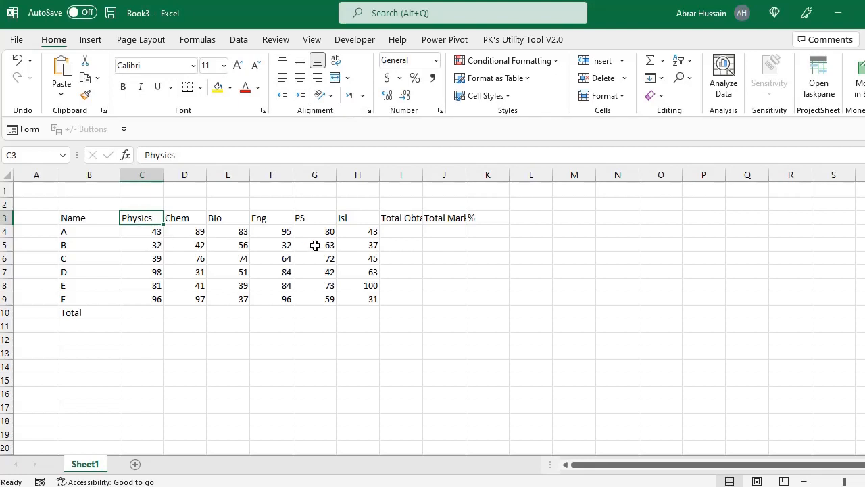
{"action": "key", "text": "shift+Right"}
{"action": "key", "text": "shift+Right"}
{"action": "key", "text": "shift+Right"}
{"action": "key", "text": "shift+Right"}
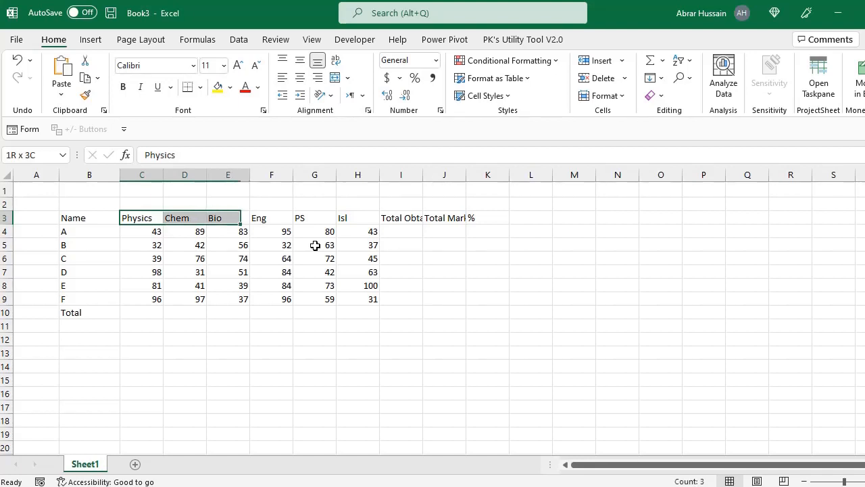
{"action": "key", "text": "shift+Right"}
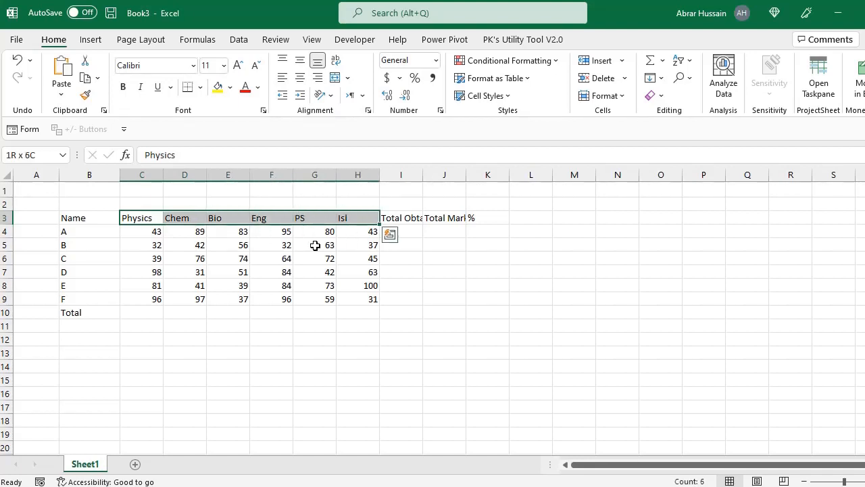
{"action": "key", "text": "shift+Down"}
{"action": "key", "text": "shift+Down"}
{"action": "key", "text": "shift+Down"}
{"action": "key", "text": "shift+Down"}
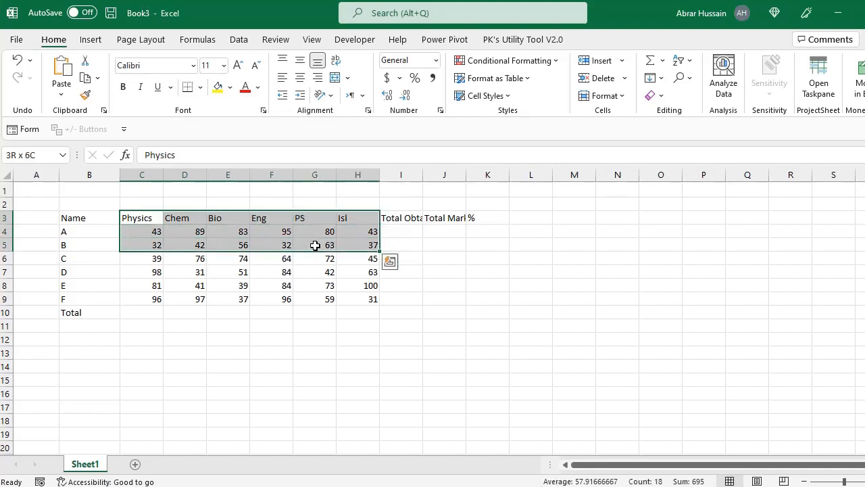
{"action": "key", "text": "shift+Down"}
{"action": "key", "text": "shift+Down"}
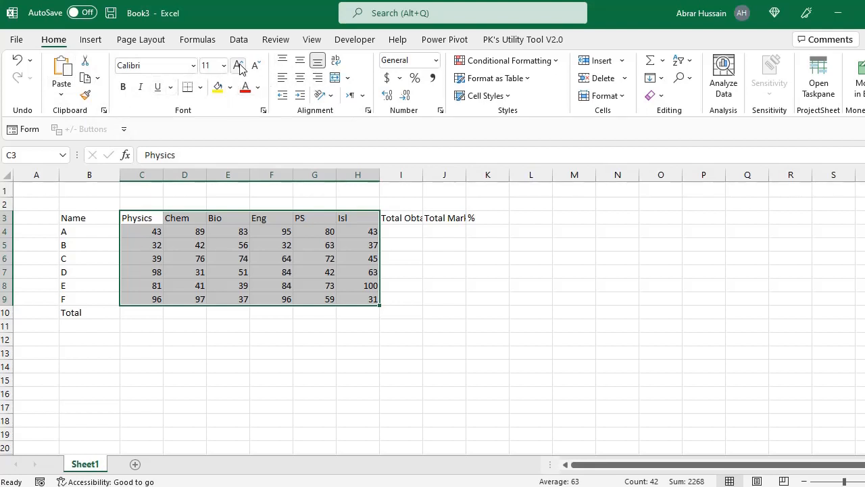
Step: Try bold, italic and underline on the selected subject headings and marks, and remove the formatting again
{"action": "left_click", "coordinate": [124, 88]}
{"action": "left_click", "coordinate": [139, 88]}
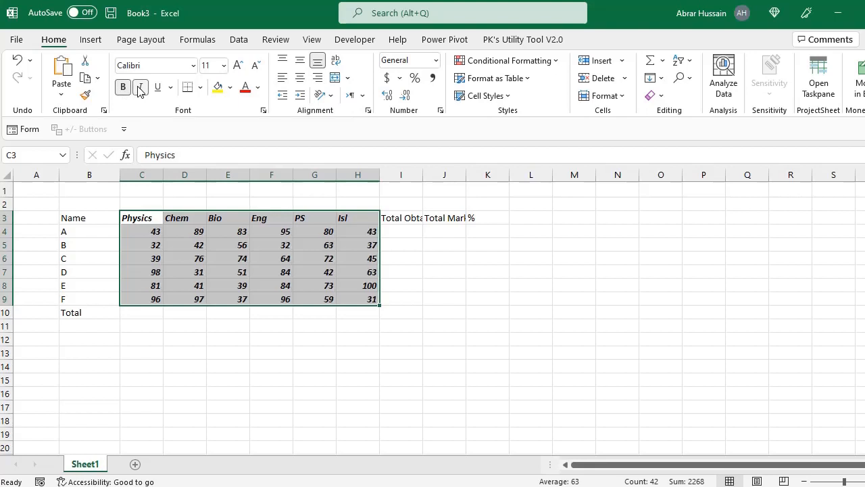
{"action": "left_click", "coordinate": [140, 88]}
{"action": "left_click", "coordinate": [156, 87]}
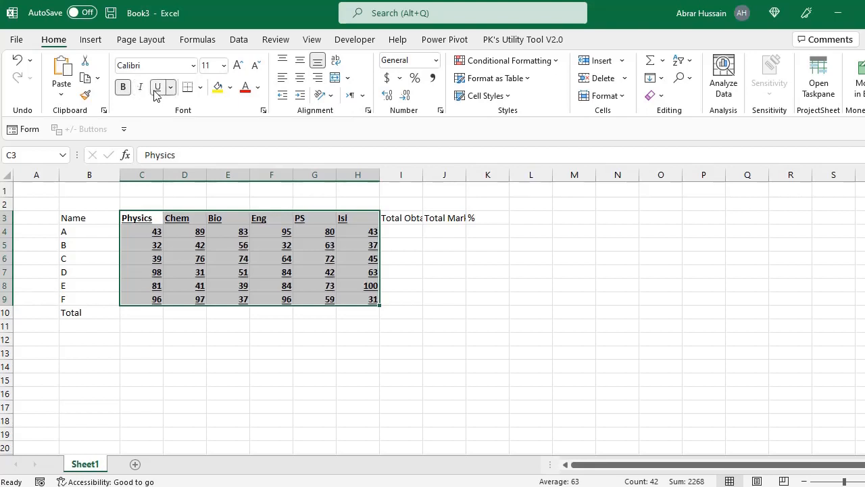
{"action": "left_click", "coordinate": [156, 87]}
{"action": "left_click", "coordinate": [140, 88]}
{"action": "left_click", "coordinate": [123, 88]}
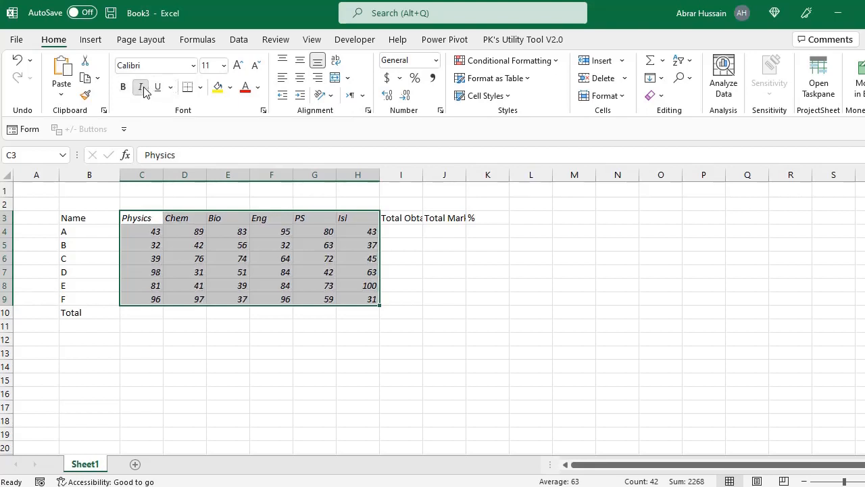
Step: Preview several fonts on the selected subject headings and marks, and keep Calibri (Body)
{"action": "left_click", "coordinate": [193, 65]}
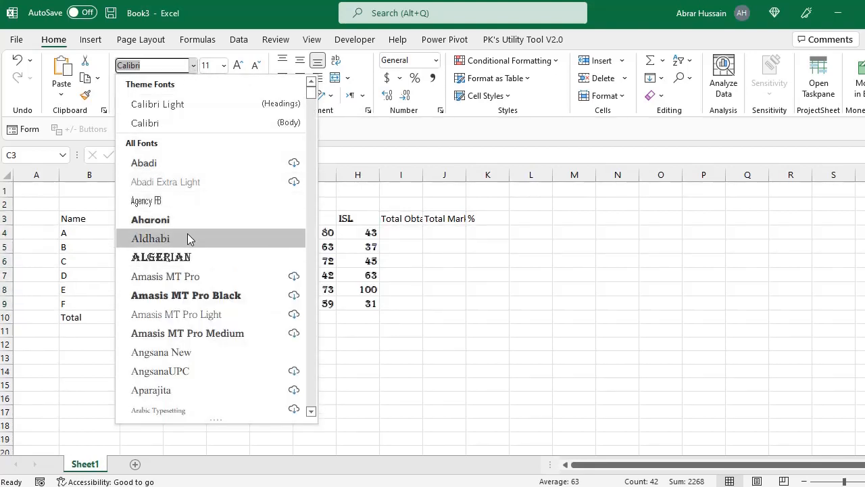
{"action": "scroll", "coordinate": [191, 300], "scroll_direction": "down", "scroll_amount": 1}
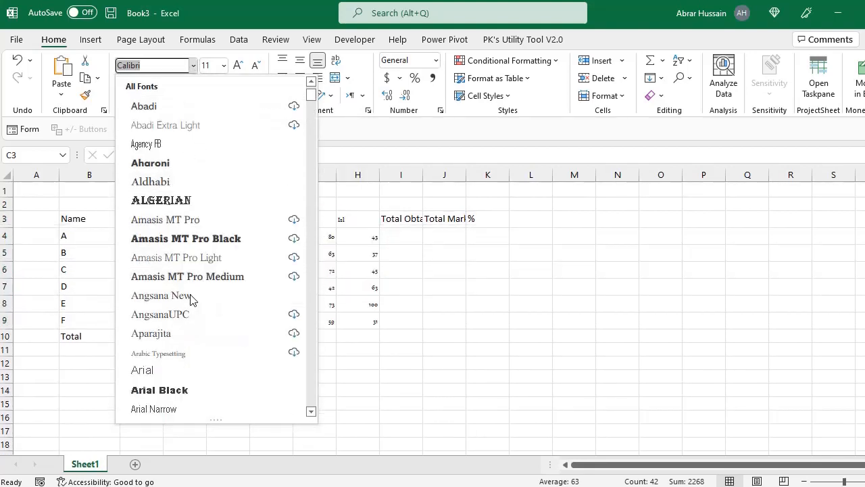
{"action": "scroll", "coordinate": [191, 300], "scroll_direction": "down", "scroll_amount": 4}
{"action": "scroll", "coordinate": [191, 299], "scroll_direction": "up", "scroll_amount": 5}
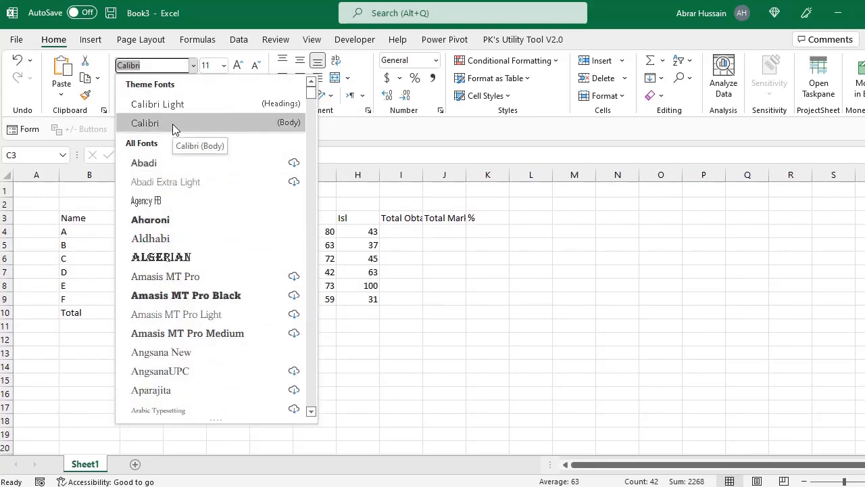
{"action": "left_click", "coordinate": [172, 124]}
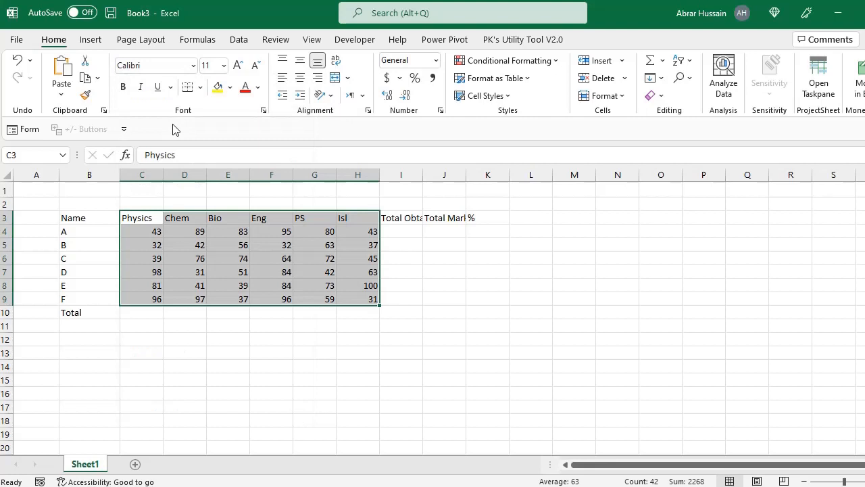
Step: Try enlarging the font of the selected marks block to 16, and reduce it back to 11
{"action": "left_click", "coordinate": [224, 66]}
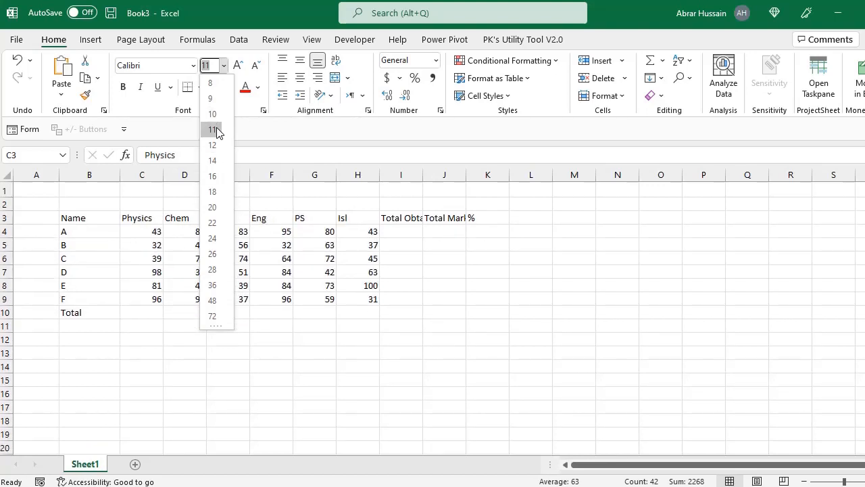
{"action": "left_click", "coordinate": [216, 129]}
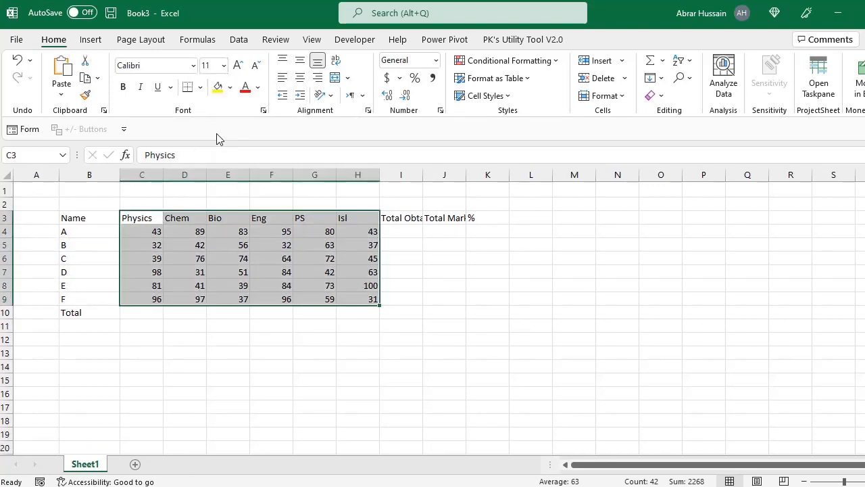
{"action": "left_click", "coordinate": [238, 65]}
{"action": "left_click", "coordinate": [238, 66]}
{"action": "left_click", "coordinate": [238, 65]}
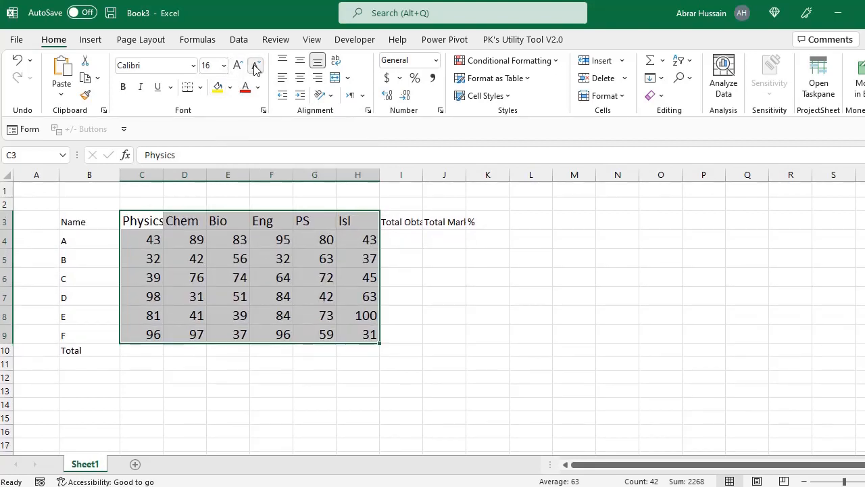
{"action": "left_click", "coordinate": [256, 66]}
{"action": "left_click", "coordinate": [256, 65]}
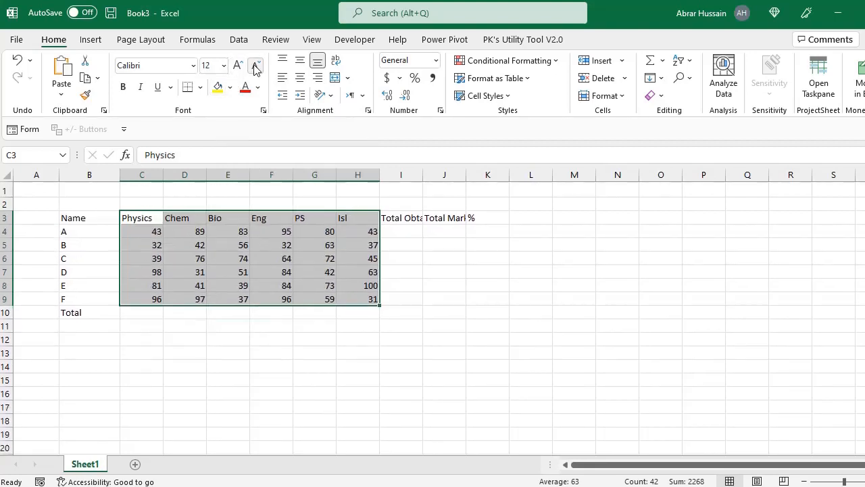
Step: Look through the available border types and fill colours for the selected marks block
{"action": "left_click", "coordinate": [200, 89]}
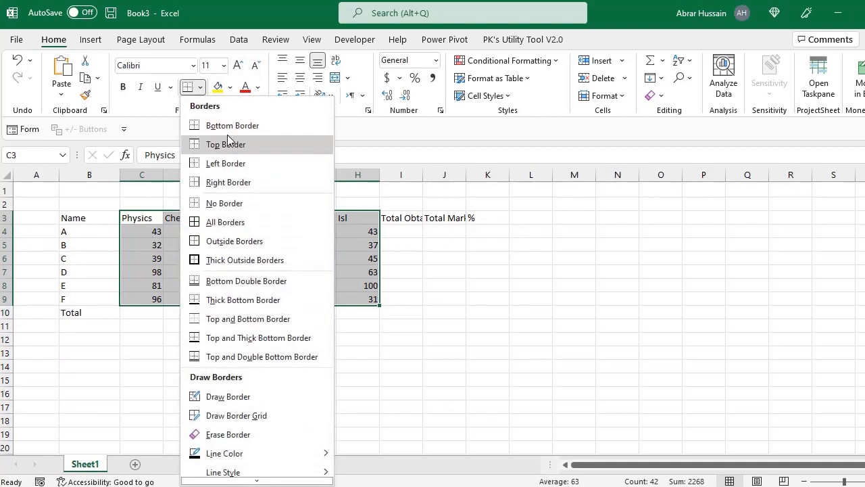
{"action": "left_click", "coordinate": [411, 239]}
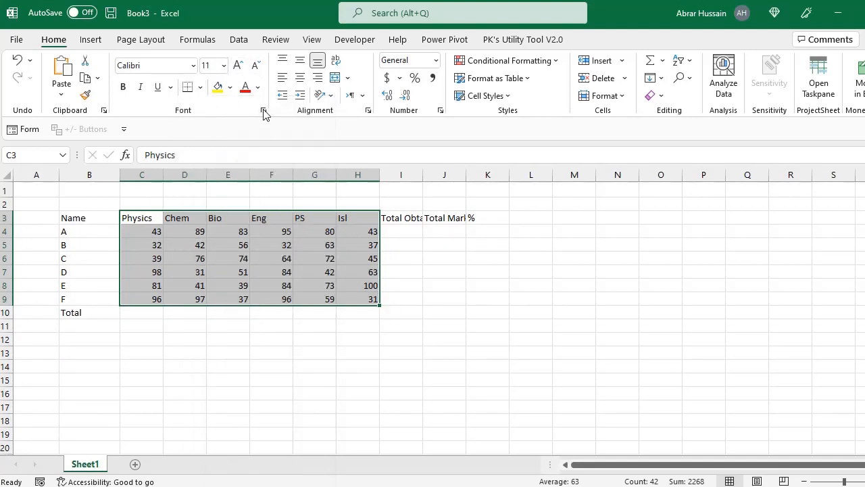
{"action": "left_click", "coordinate": [230, 87]}
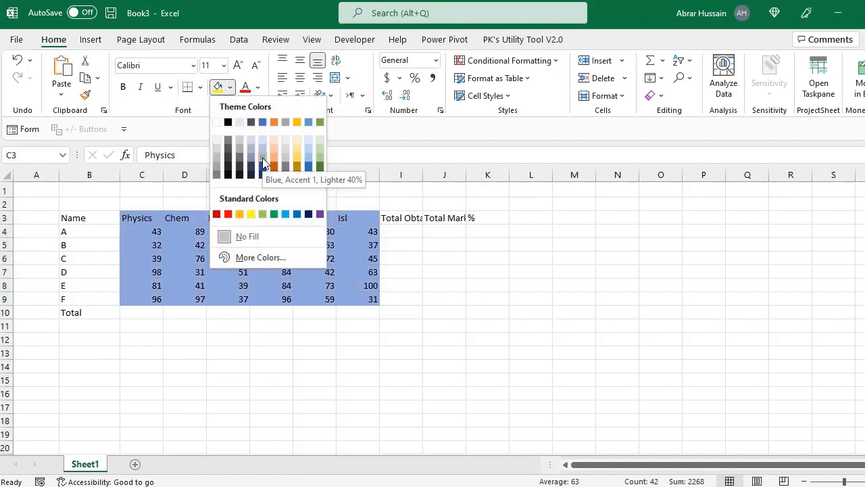
Step: Try standard and custom font colours for the selected marks block, and discard the colour choice
{"action": "left_click", "coordinate": [260, 87]}
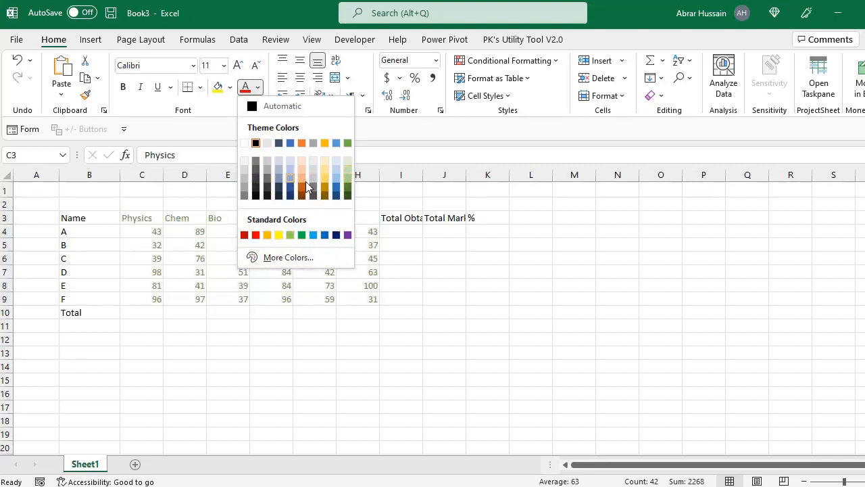
{"action": "left_click", "coordinate": [270, 254]}
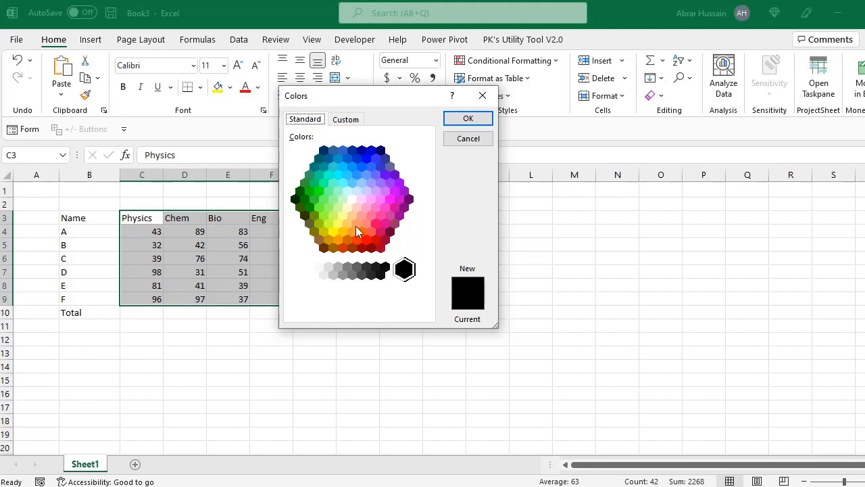
{"action": "left_click", "coordinate": [365, 211]}
{"action": "left_click", "coordinate": [384, 196]}
{"action": "left_click", "coordinate": [357, 176]}
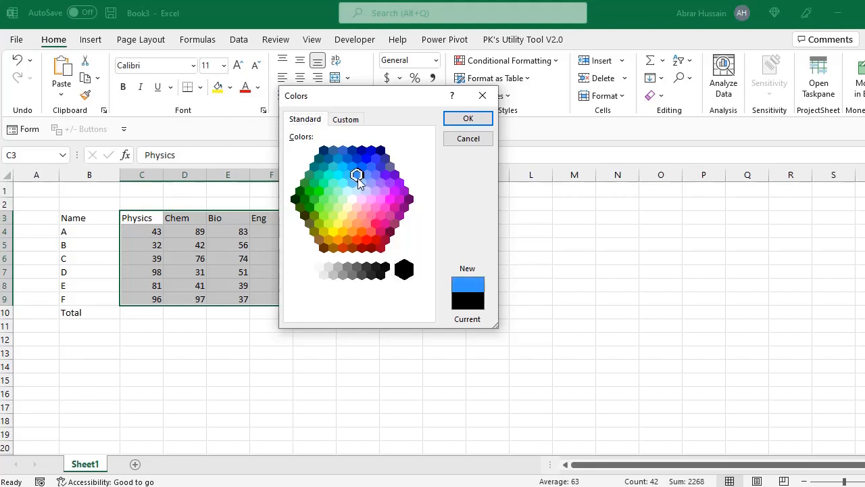
{"action": "left_click", "coordinate": [332, 166]}
{"action": "left_click", "coordinate": [344, 120]}
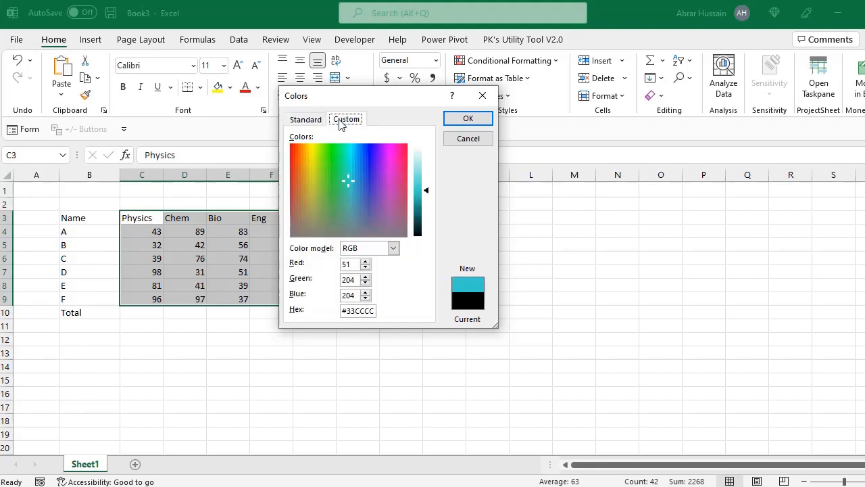
{"action": "left_click", "coordinate": [341, 175]}
{"action": "left_click", "coordinate": [340, 162]}
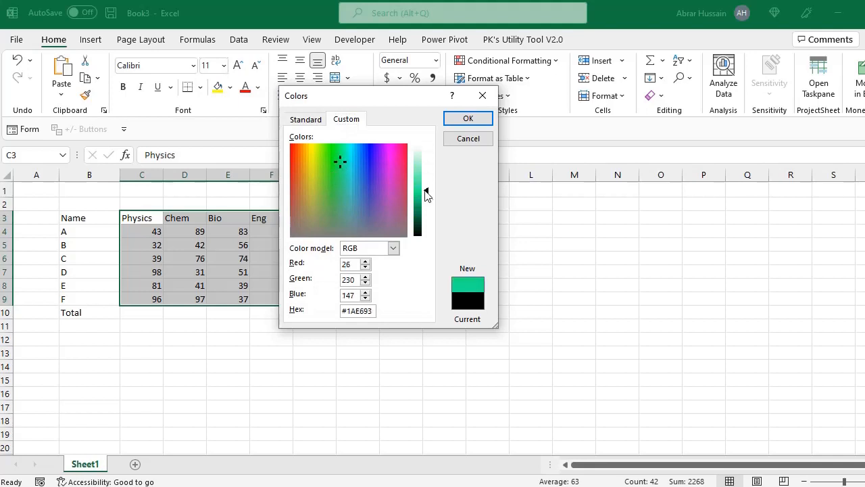
{"action": "mouse_move", "coordinate": [427, 195]}
{"action": "left_mouse_down"}
{"action": "mouse_move", "coordinate": [427, 217]}
{"action": "mouse_move", "coordinate": [428, 164]}
{"action": "mouse_move", "coordinate": [424, 219]}
{"action": "mouse_move", "coordinate": [418, 183]}
{"action": "mouse_move", "coordinate": [416, 202]}
{"action": "left_mouse_up"}
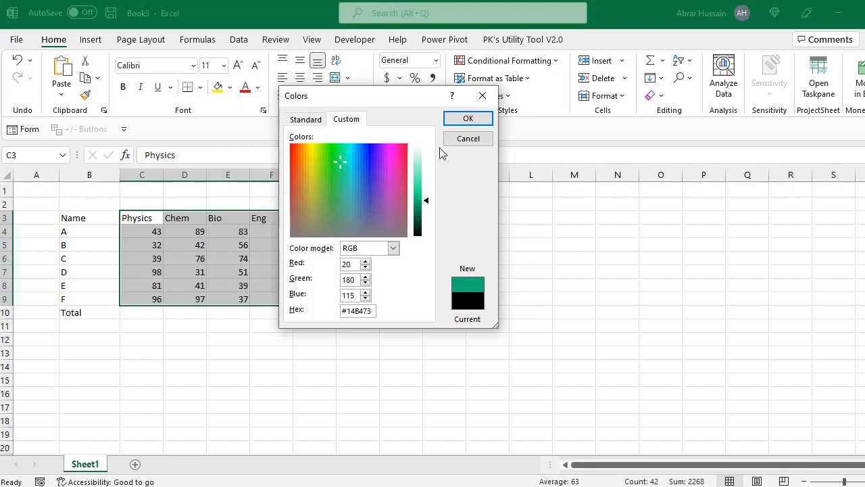
{"action": "left_click", "coordinate": [466, 140]}
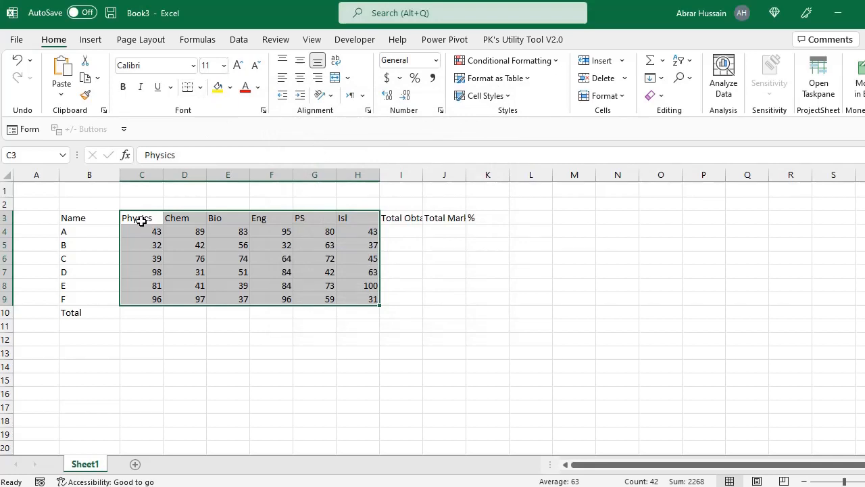
Step: Increase the height of row 4 and try top, middle and bottom alignment on student A's cells B4:H4
{"action": "left_click_drag", "start_coordinate": [141, 221], "coordinate": [348, 300]}
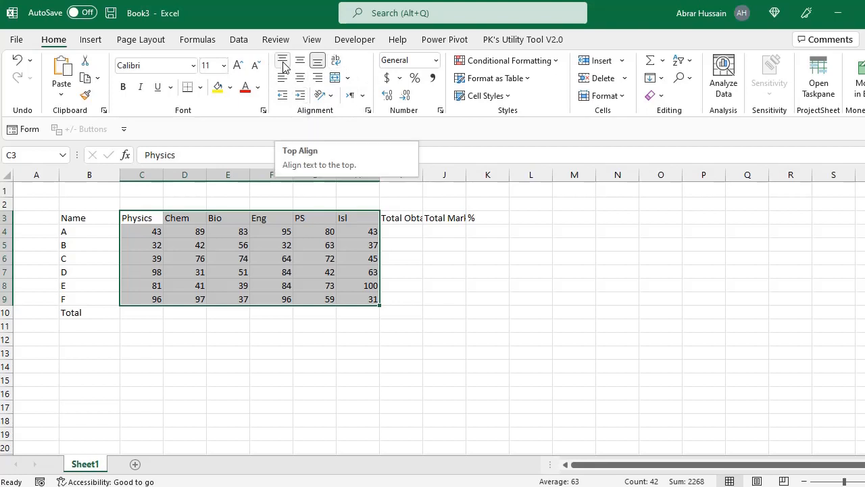
{"action": "left_click", "coordinate": [149, 234]}
{"action": "left_click_drag", "start_coordinate": [6, 238], "coordinate": [3, 269]}
{"action": "left_click_drag", "start_coordinate": [92, 253], "coordinate": [363, 245]}
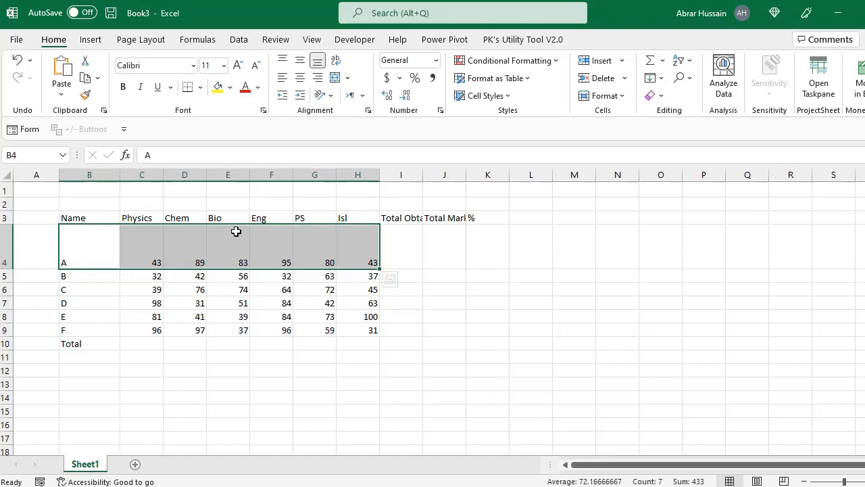
{"action": "left_click", "coordinate": [283, 60]}
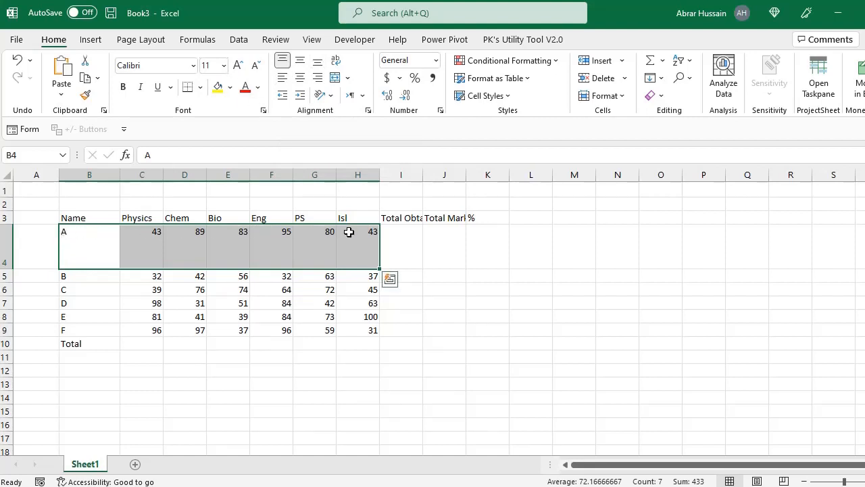
{"action": "left_click", "coordinate": [301, 62]}
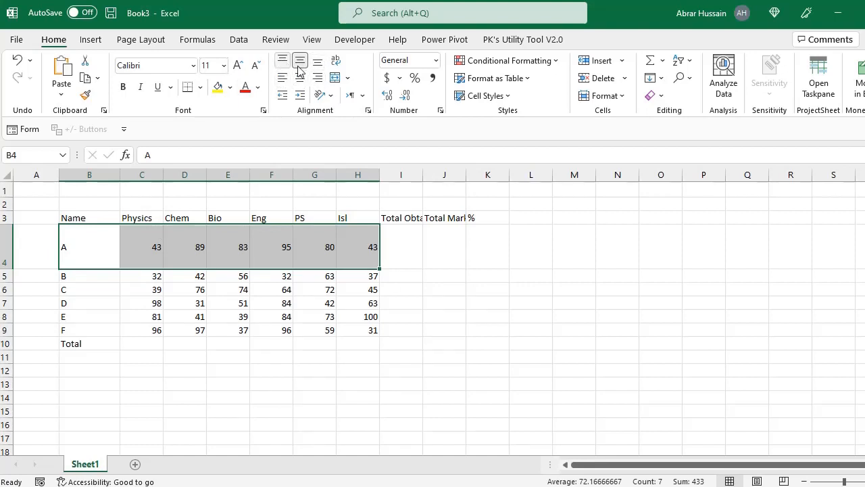
{"action": "left_click", "coordinate": [318, 60]}
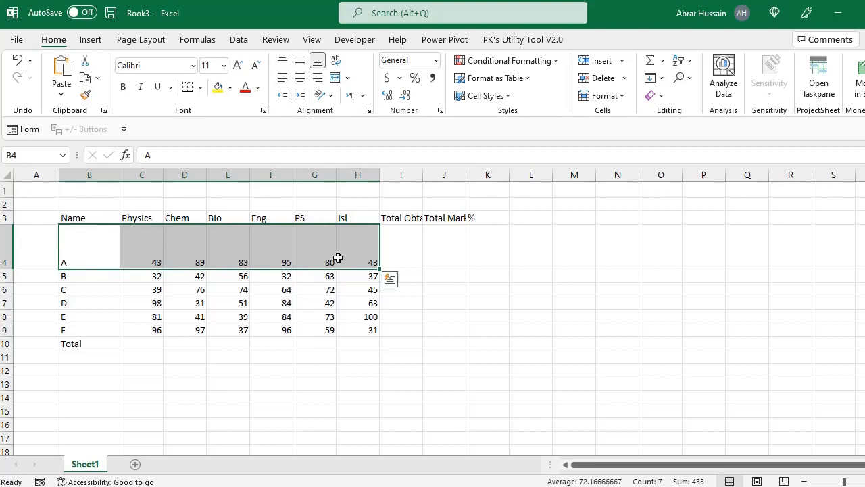
{"action": "left_click", "coordinate": [297, 66]}
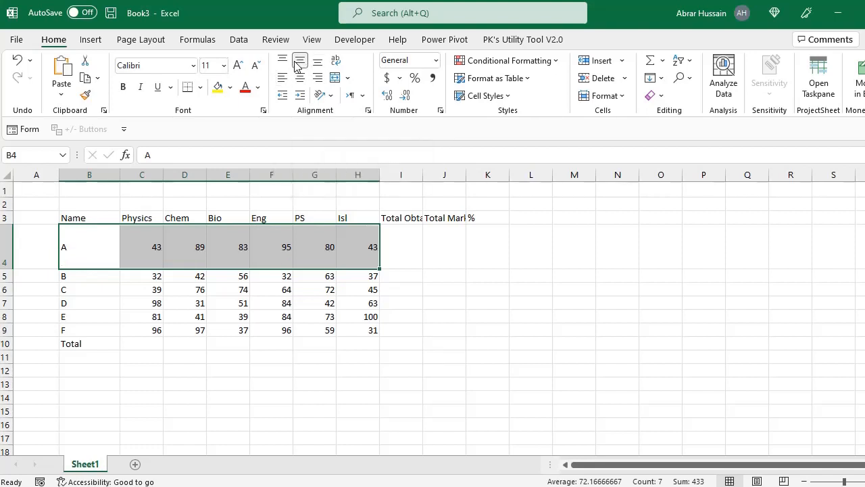
Step: Try left, centre and right alignment on student A's cells B4:H4
{"action": "left_click", "coordinate": [281, 78]}
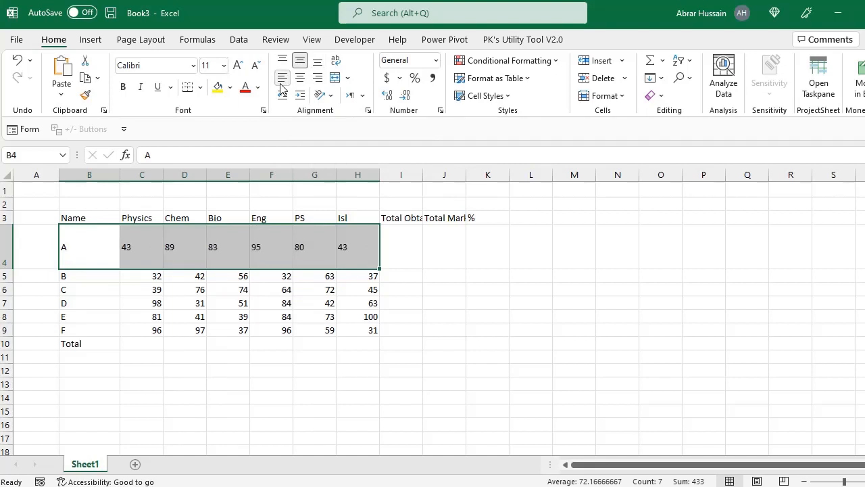
{"action": "left_click", "coordinate": [300, 78]}
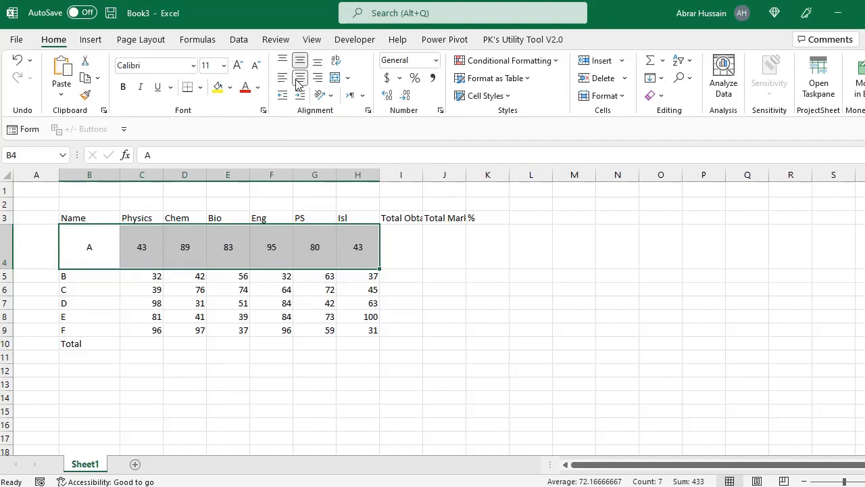
{"action": "left_click", "coordinate": [317, 79]}
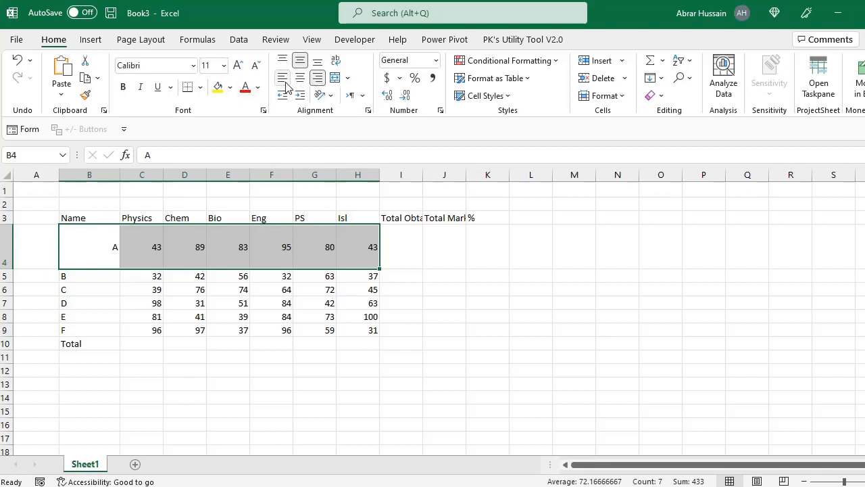
{"action": "left_click", "coordinate": [283, 78]}
{"action": "left_click", "coordinate": [300, 78]}
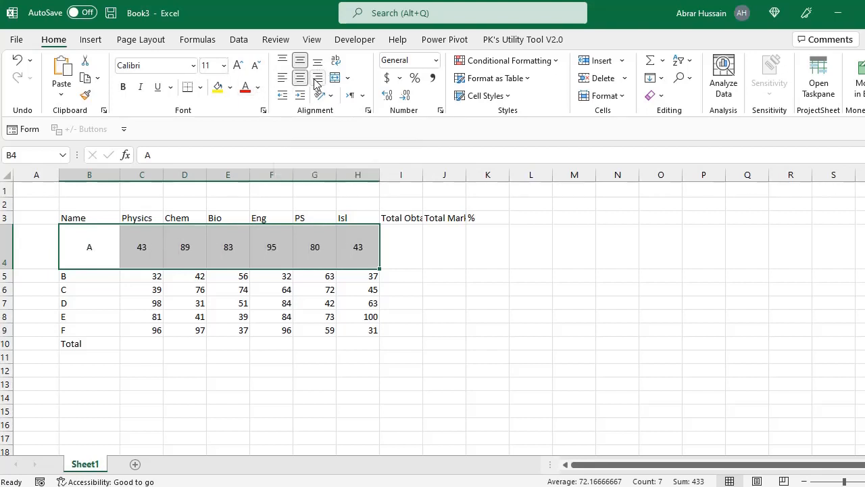
{"action": "left_click", "coordinate": [317, 79]}
{"action": "left_click", "coordinate": [301, 78]}
Step: Undo the alignment and row height changes, stepping back until the marks block C3:H9 has font size 12
{"action": "key", "text": "ctrl+z"}
{"action": "key", "text": "ctrl+z"}
{"action": "key", "text": "ctrl+z"}
{"action": "key", "text": "ctrl+z"}
{"action": "key", "text": "ctrl+z"}
{"action": "key", "text": "ctrl+z"}
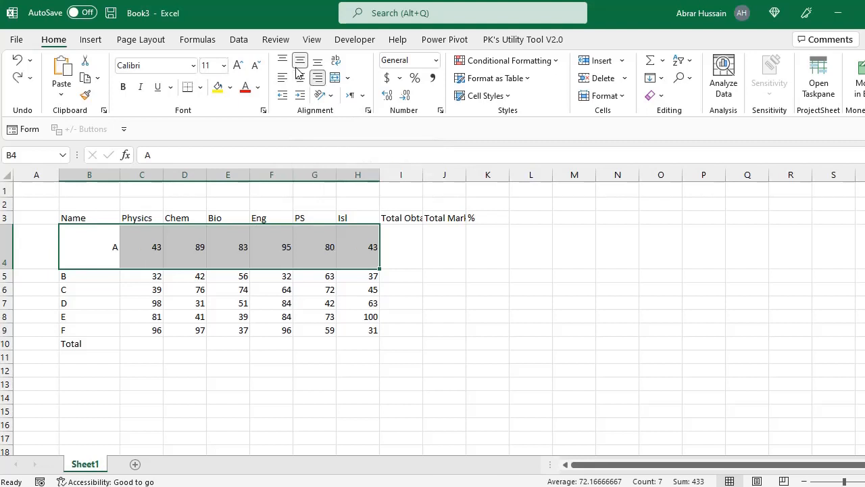
{"action": "key", "text": "ctrl+z"}
{"action": "key", "text": "ctrl+z"}
{"action": "key", "text": "ctrl+z"}
{"action": "key", "text": "ctrl+z"}
{"action": "key", "text": "ctrl+z"}
{"action": "key", "text": "ctrl+z"}
{"action": "key", "text": "ctrl+z"}
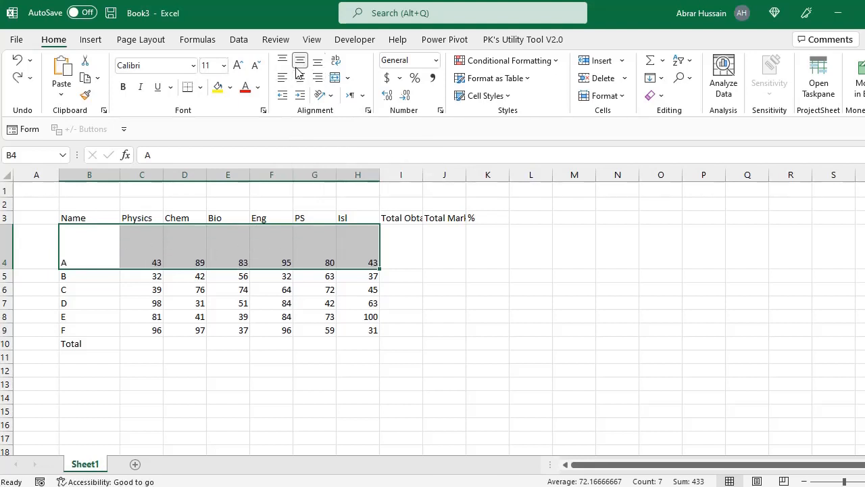
{"action": "key", "text": "ctrl+y"}
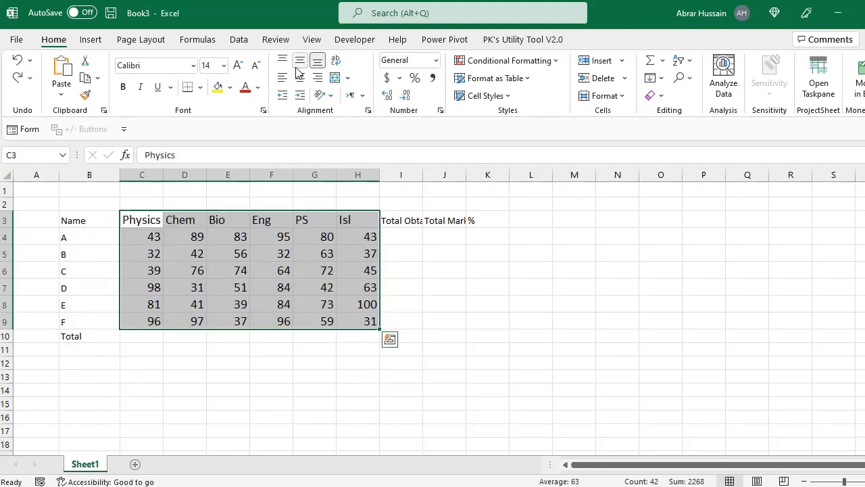
{"action": "key", "text": "ctrl+y"}
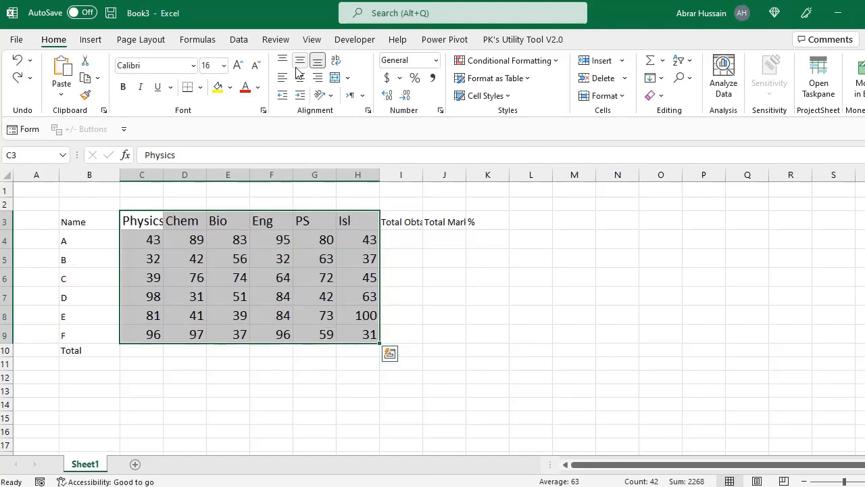
{"action": "key", "text": "ctrl+z"}
{"action": "key", "text": "ctrl+z"}
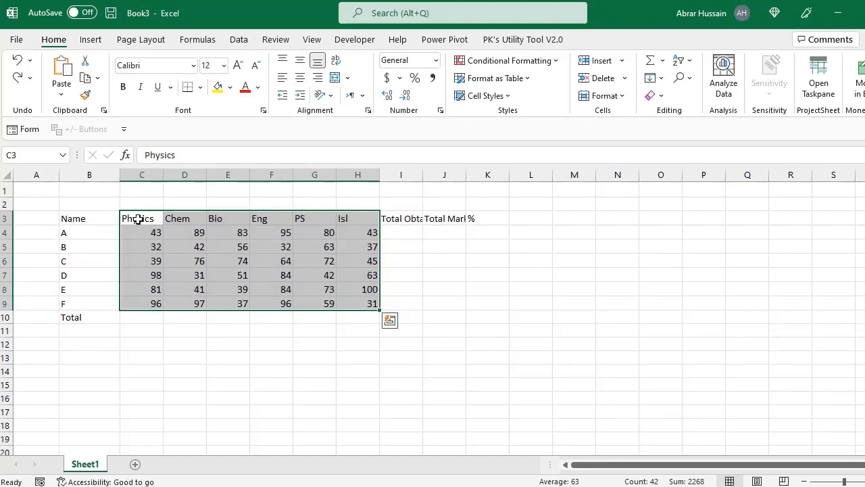
Step: Centre the subject headings and marks in C3:H9 horizontally and align them to the middle vertically
{"action": "left_click_drag", "start_coordinate": [138, 219], "coordinate": [359, 305]}
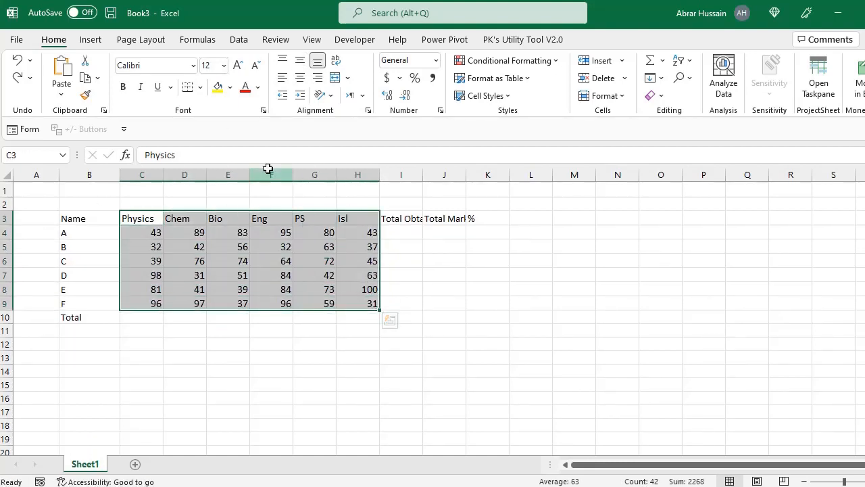
{"action": "left_click", "coordinate": [300, 78]}
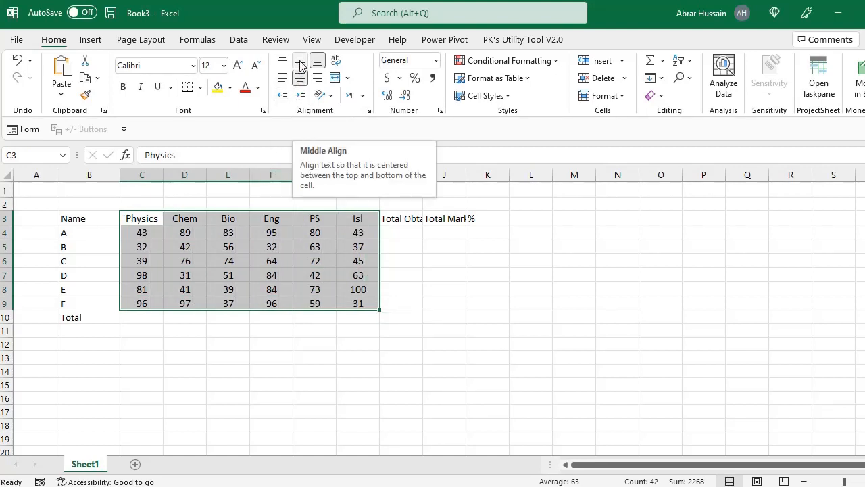
{"action": "left_click", "coordinate": [301, 63]}
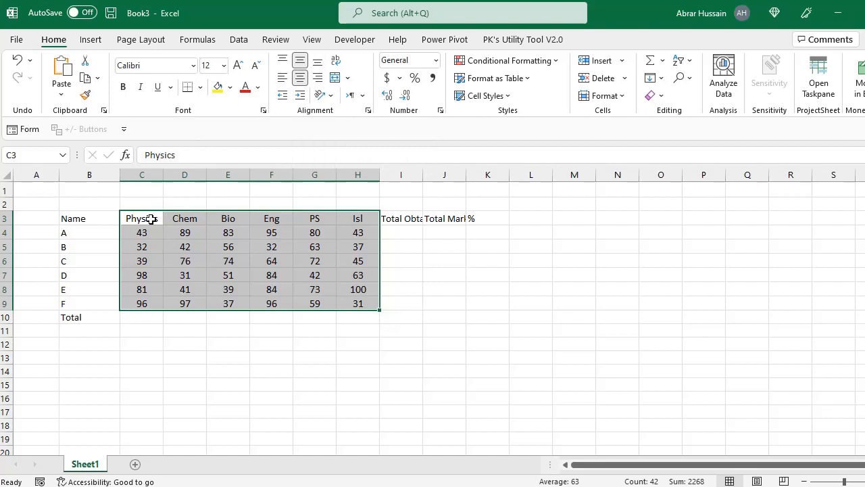
Step: Make the heading row B3:K3 bold and fill it with the lightest blue theme colour
{"action": "left_click", "coordinate": [150, 218]}
{"action": "left_click", "coordinate": [83, 220]}
{"action": "left_click_drag", "start_coordinate": [84, 220], "coordinate": [473, 214]}
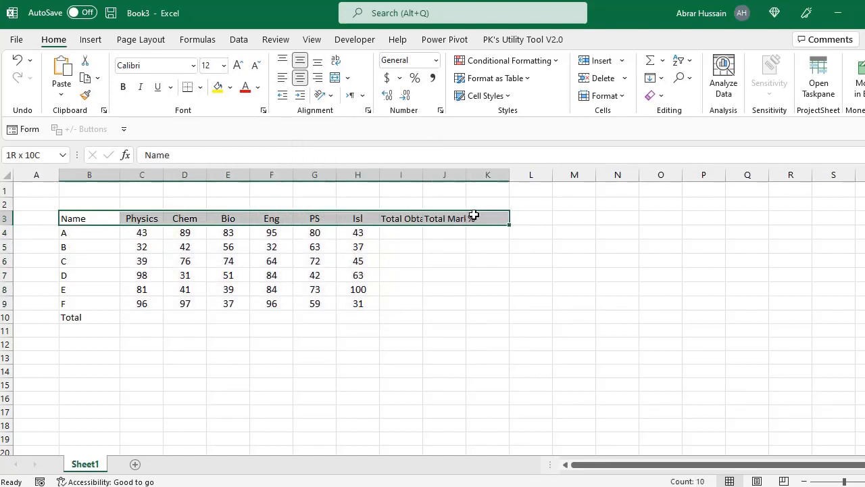
{"action": "left_click", "coordinate": [122, 87]}
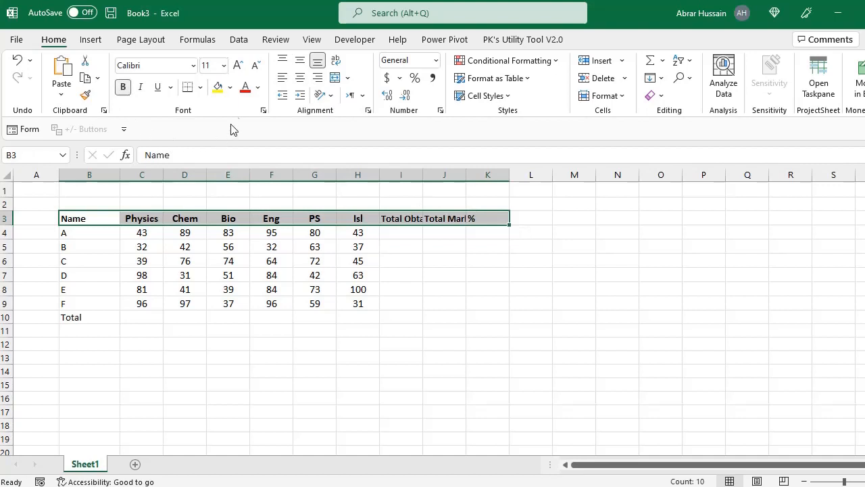
{"action": "left_click", "coordinate": [230, 88]}
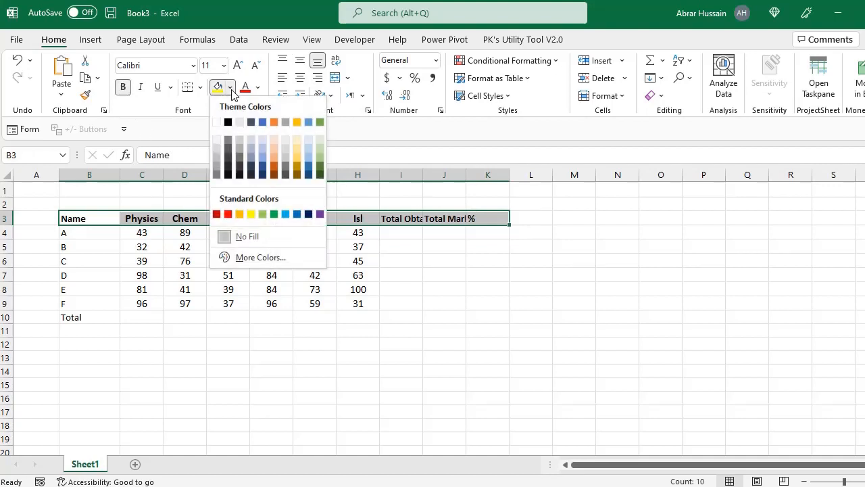
{"action": "left_click", "coordinate": [263, 137]}
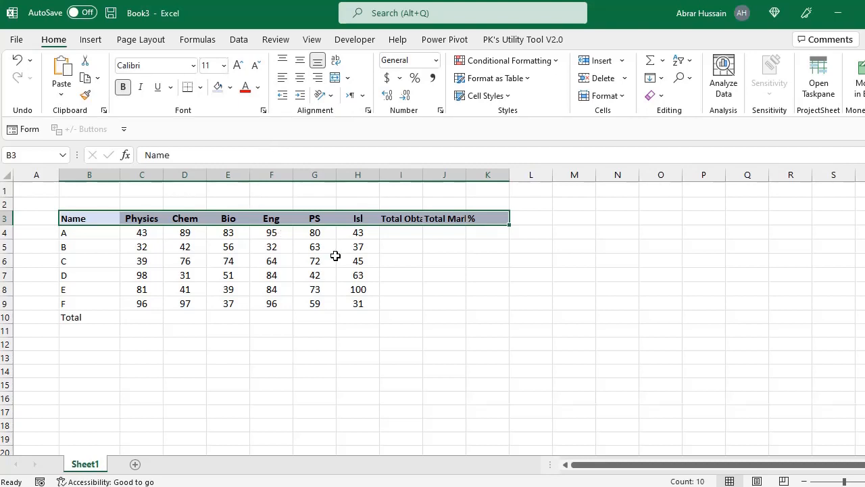
Step: Wrap the text of the Total Obtained heading in cell I3
{"action": "left_click", "coordinate": [409, 219]}
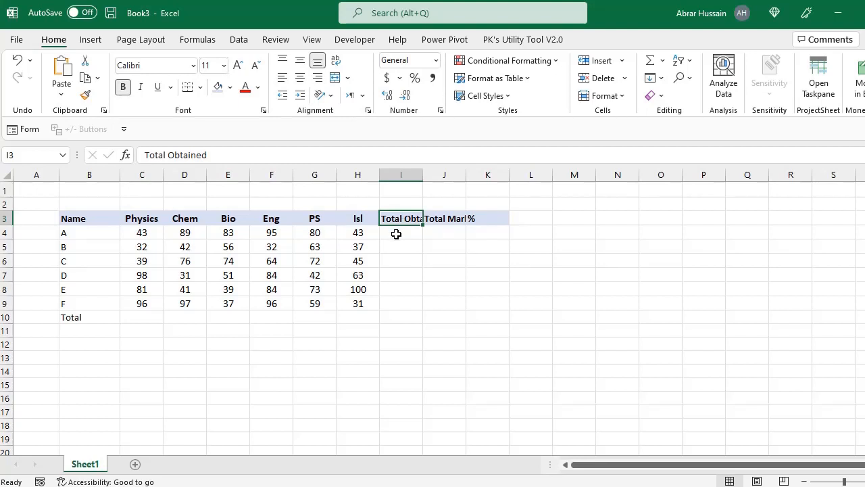
{"action": "left_click_drag", "start_coordinate": [396, 232], "coordinate": [394, 299]}
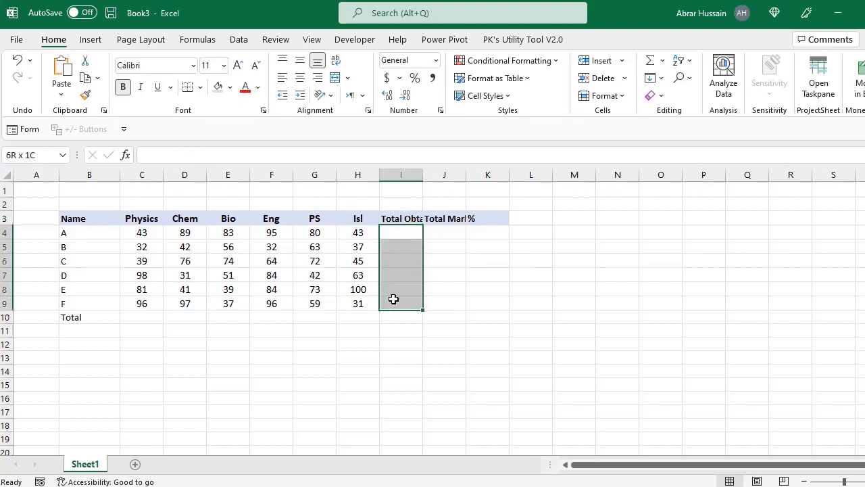
{"action": "left_click_drag", "start_coordinate": [392, 234], "coordinate": [394, 305]}
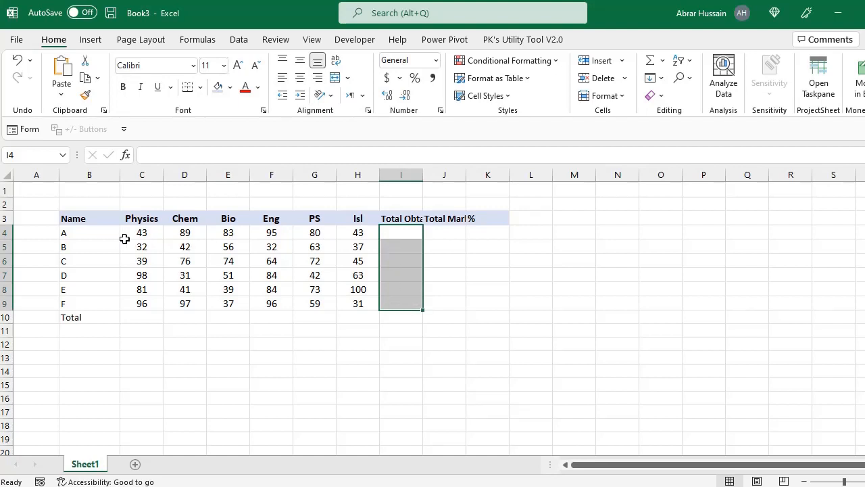
{"action": "left_click", "coordinate": [407, 218]}
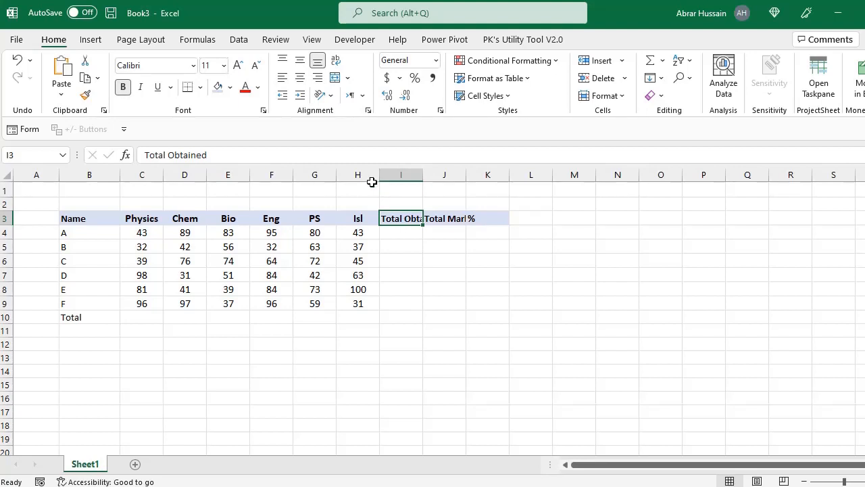
{"action": "left_click", "coordinate": [336, 62]}
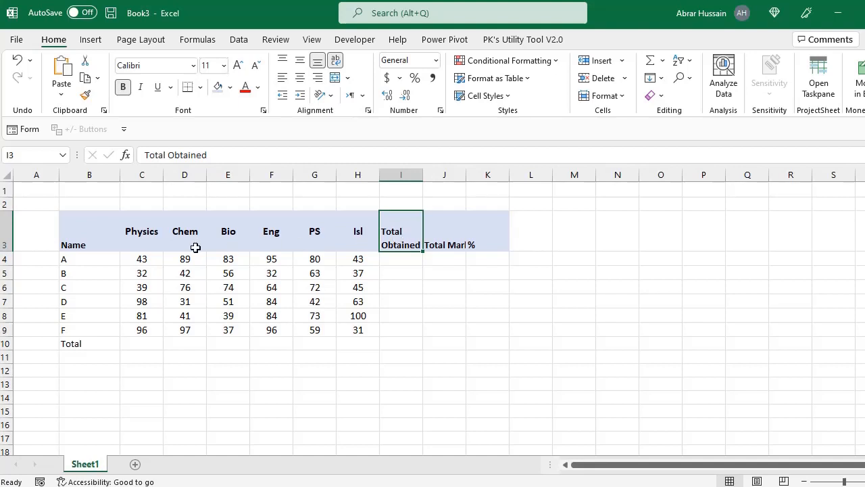
Step: Wrap the text of the Total Marks heading in cell J3
{"action": "left_click", "coordinate": [460, 241]}
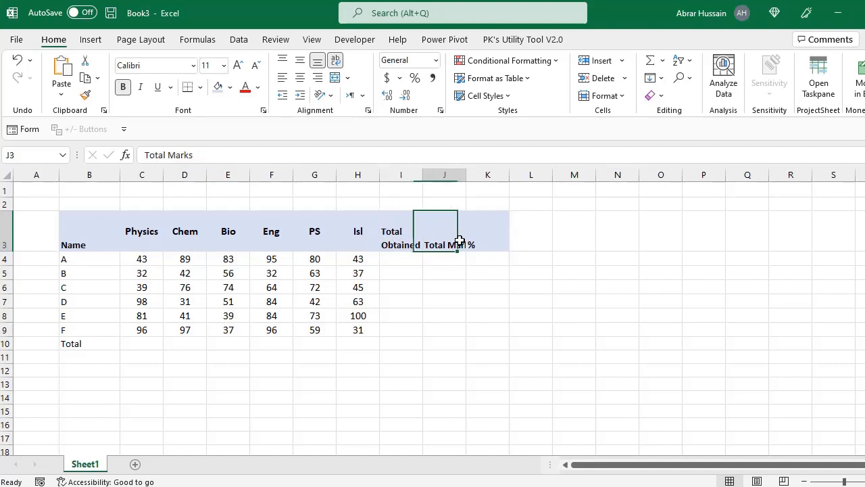
{"action": "left_click", "coordinate": [335, 62]}
{"action": "left_click", "coordinate": [470, 241]}
{"action": "type", "text": "%"}
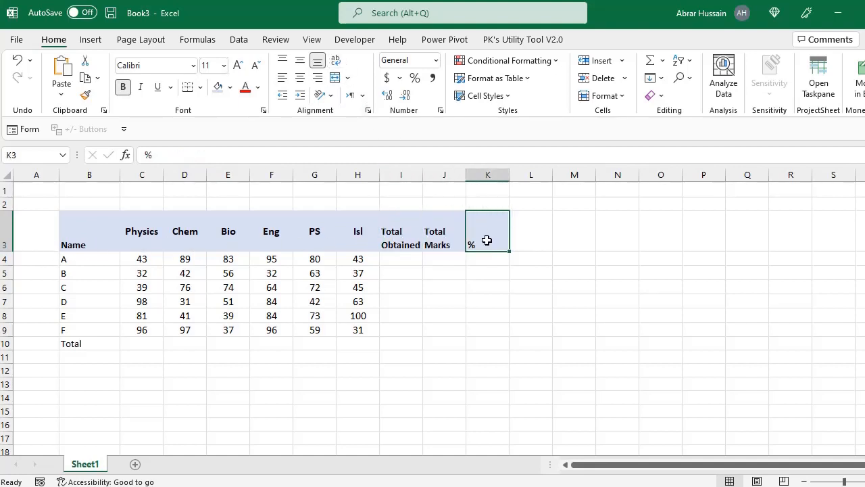
Step: Centre the heading row B3:K3 horizontally and align it to the middle vertically
{"action": "left_click_drag", "start_coordinate": [119, 234], "coordinate": [473, 241]}
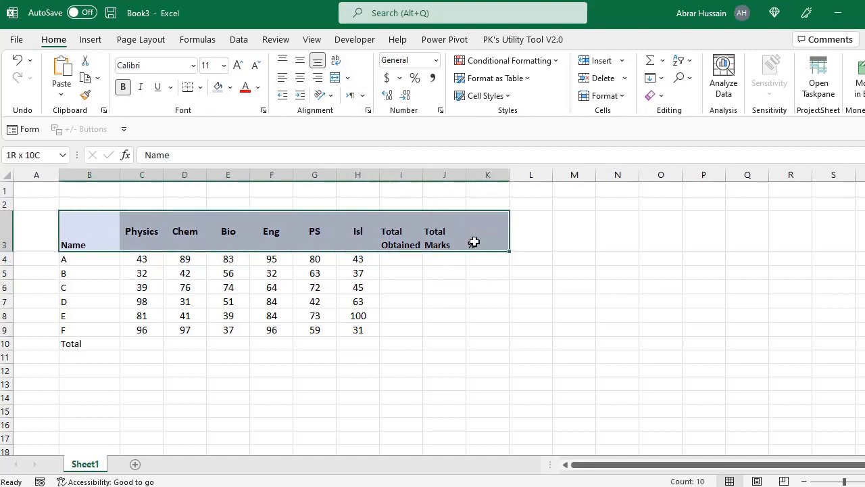
{"action": "left_click", "coordinate": [302, 80]}
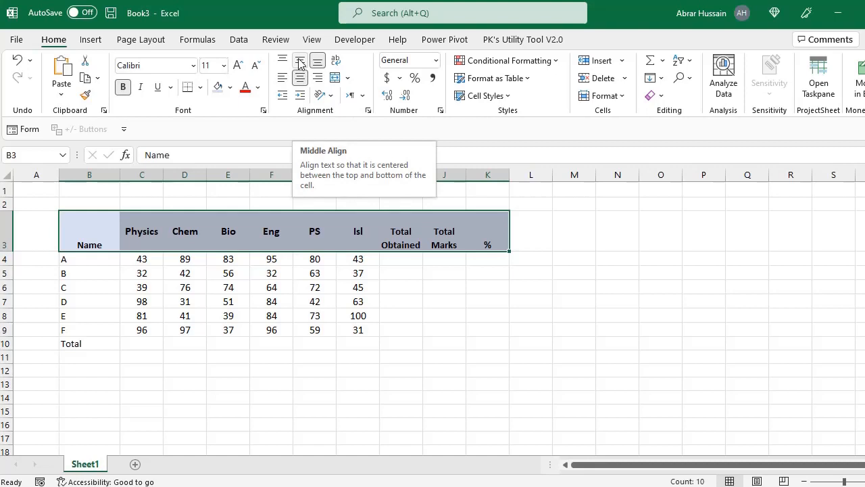
{"action": "left_click", "coordinate": [300, 62]}
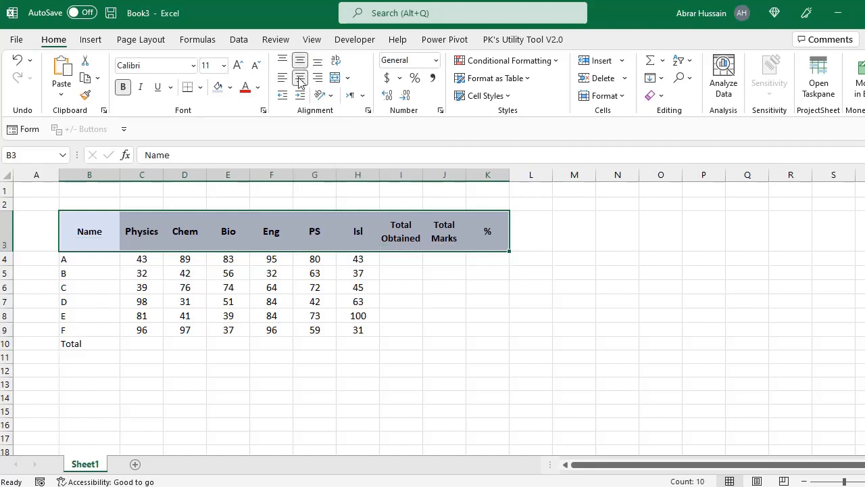
{"action": "left_click", "coordinate": [299, 80]}
{"action": "left_click", "coordinate": [299, 79]}
Step: Try all borders on the heading row B3:K3, then undo them
{"action": "left_click", "coordinate": [200, 87]}
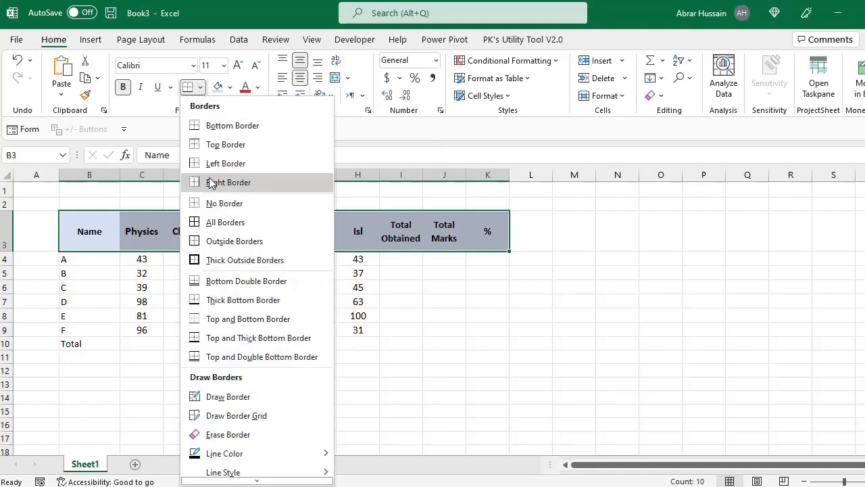
{"action": "left_click", "coordinate": [211, 226]}
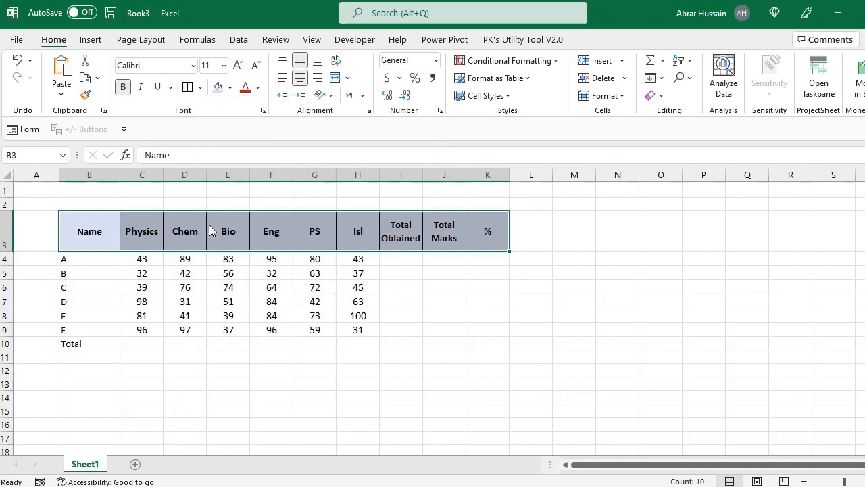
{"action": "left_click", "coordinate": [200, 88]}
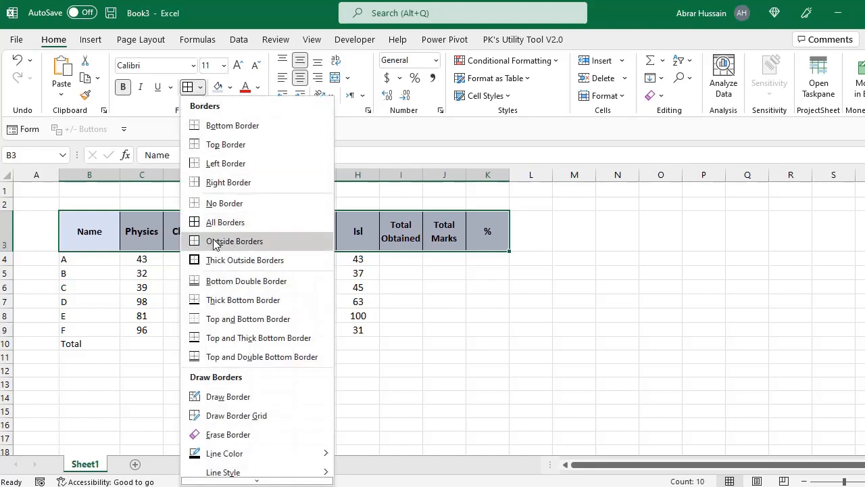
{"action": "left_click", "coordinate": [218, 152]}
{"action": "left_click", "coordinate": [146, 297]}
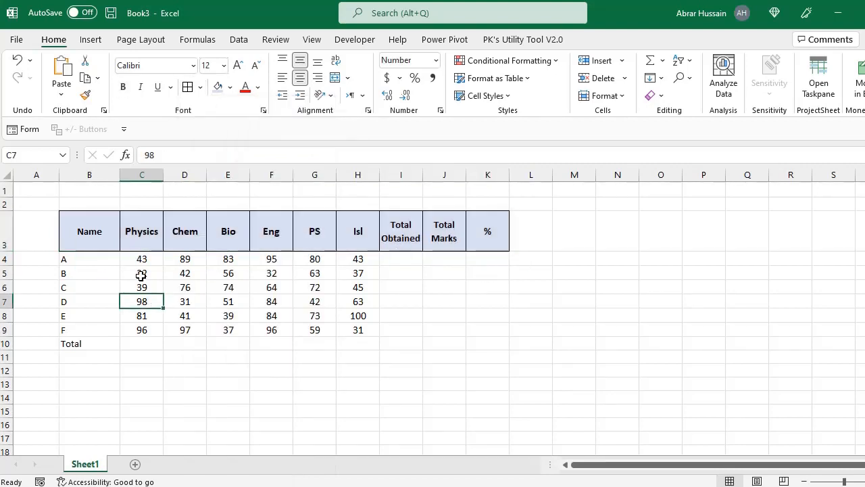
{"action": "key", "text": "ctrl+z"}
{"action": "left_click", "coordinate": [149, 299]}
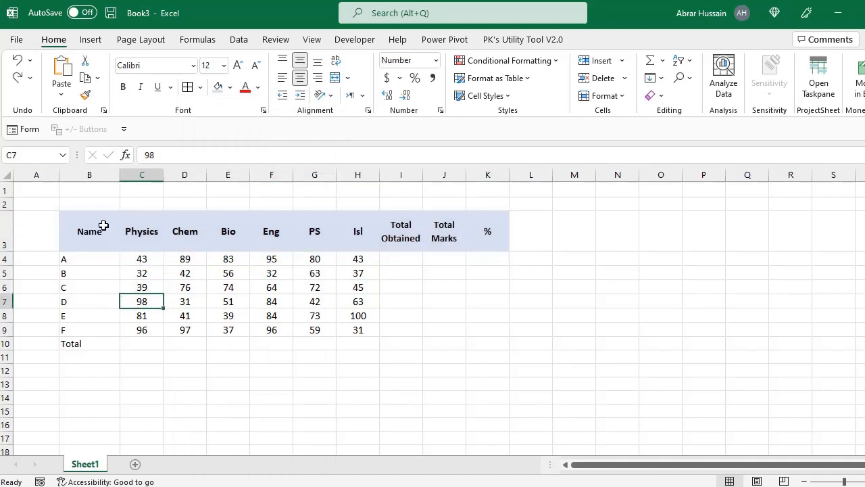
Step: Go through the heading cells in row 3 from Name to % to examine the edges between them
{"action": "left_click", "coordinate": [107, 226]}
{"action": "left_click_drag", "start_coordinate": [109, 226], "coordinate": [496, 228]}
{"action": "left_click", "coordinate": [383, 297]}
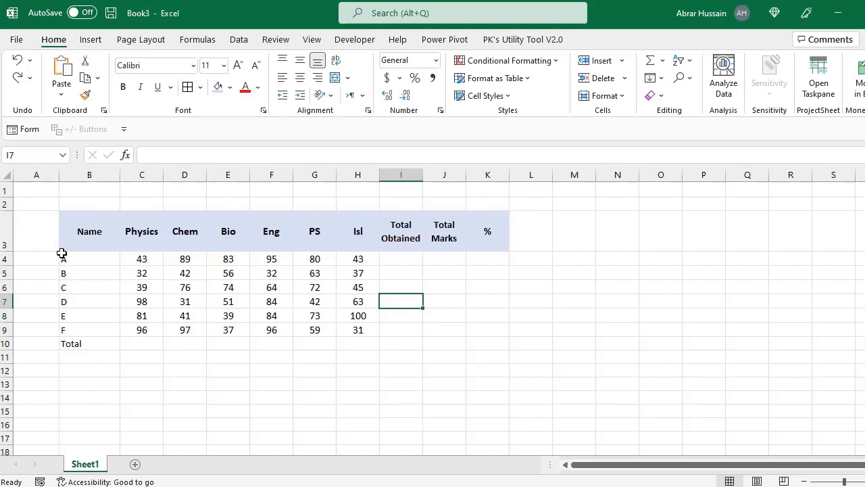
{"action": "left_click", "coordinate": [139, 229]}
{"action": "left_click", "coordinate": [187, 229]}
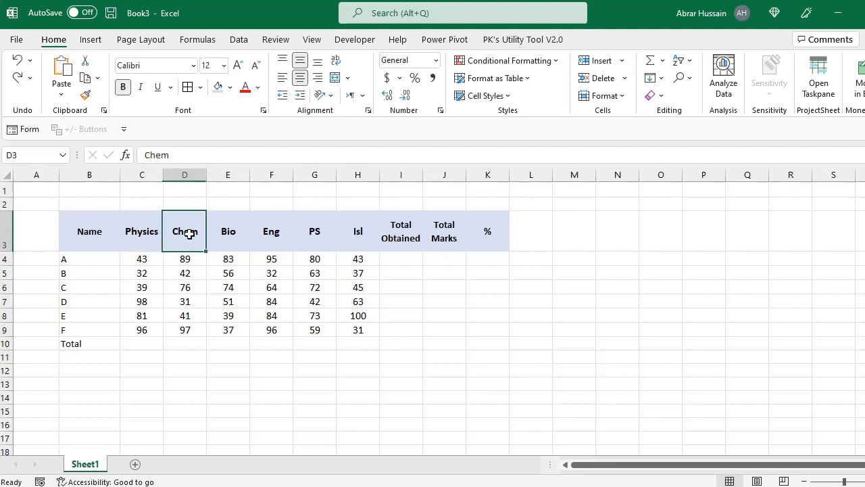
{"action": "left_click", "coordinate": [228, 233]}
{"action": "left_click", "coordinate": [276, 239]}
{"action": "left_click", "coordinate": [315, 230]}
{"action": "left_click", "coordinate": [358, 233]}
{"action": "left_click", "coordinate": [408, 234]}
{"action": "left_click", "coordinate": [487, 232]}
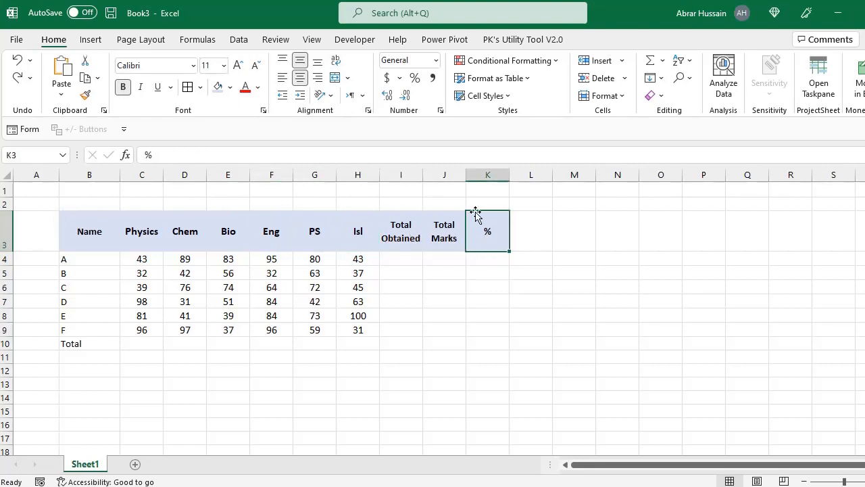
Step: Open the detailed border settings for the heading row B3:K3 and add an inner vertical border
{"action": "left_click_drag", "start_coordinate": [93, 232], "coordinate": [473, 234]}
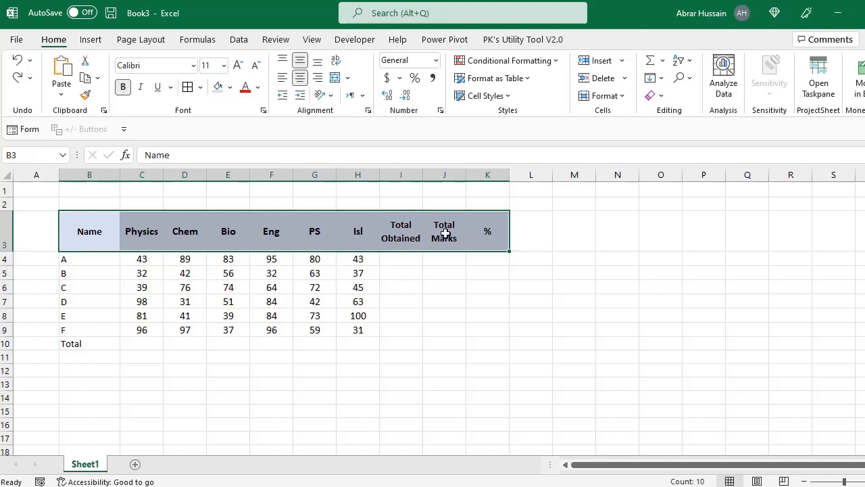
{"action": "left_click", "coordinate": [200, 90]}
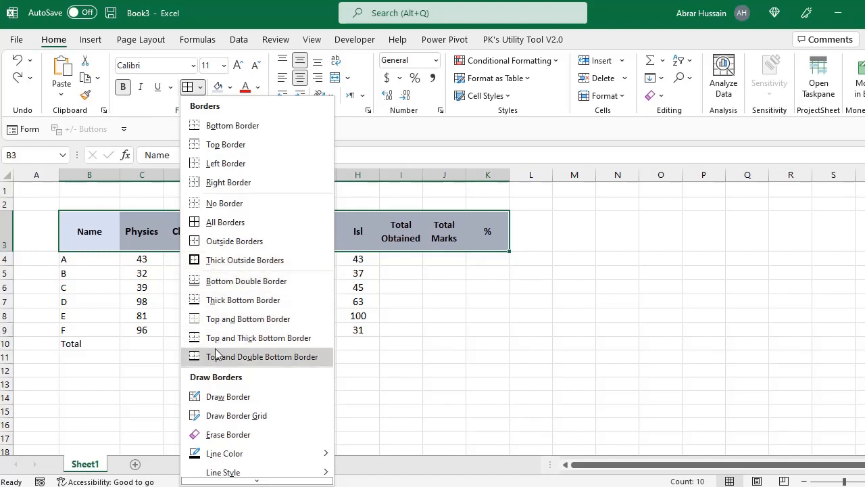
{"action": "scroll", "coordinate": [216, 357], "scroll_direction": "down", "scroll_amount": 1}
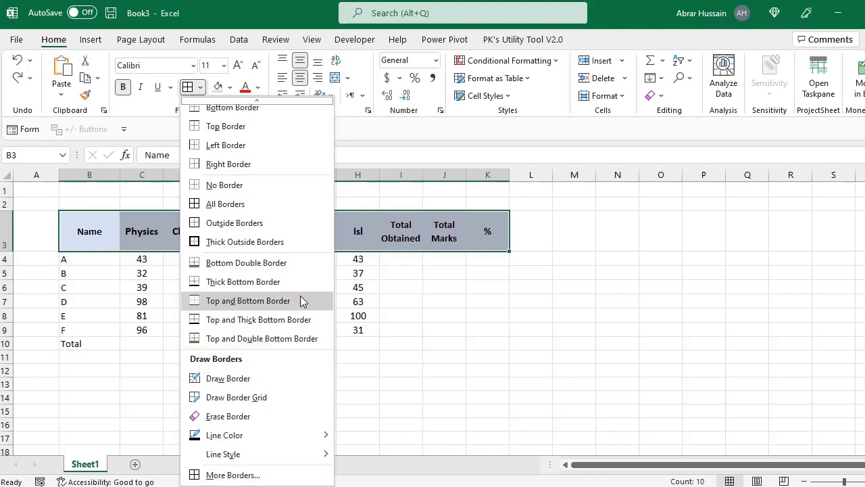
{"action": "left_click", "coordinate": [250, 475]}
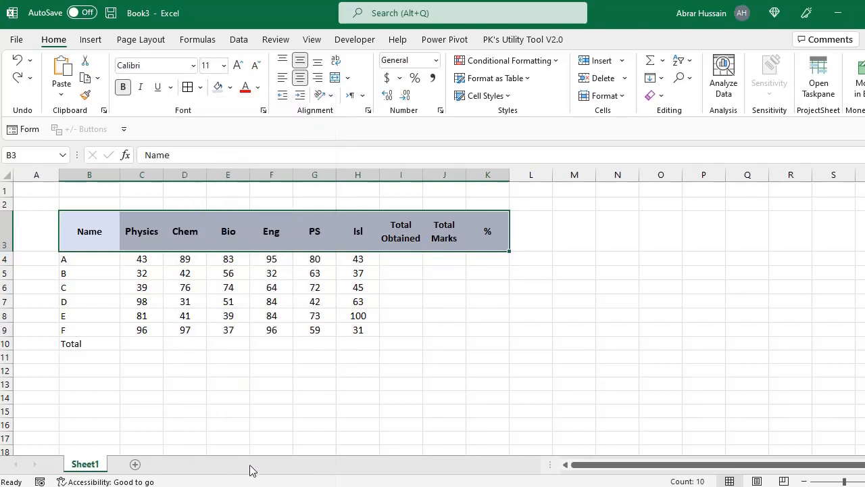
{"action": "left_click_drag", "start_coordinate": [351, 54], "coordinate": [536, 89]}
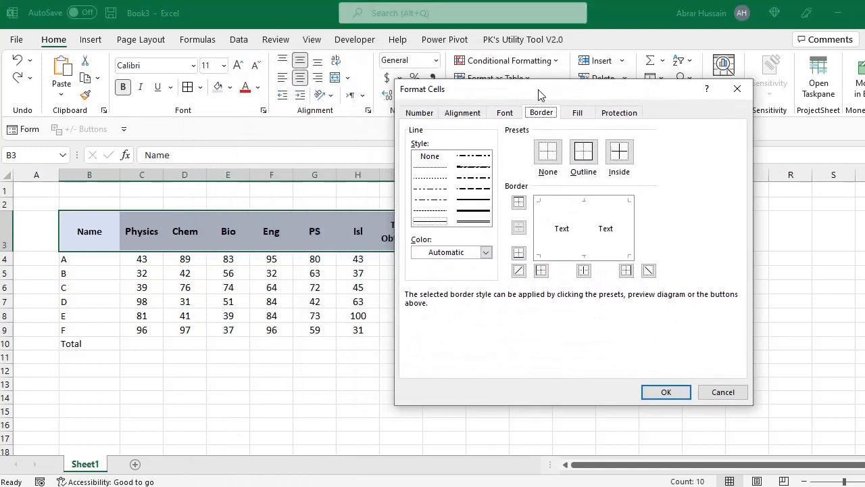
{"action": "left_click", "coordinate": [586, 226]}
Step: Restyle the inner vertical border of the heading row as a medium solid line in the blue theme colour
{"action": "left_click", "coordinate": [471, 201]}
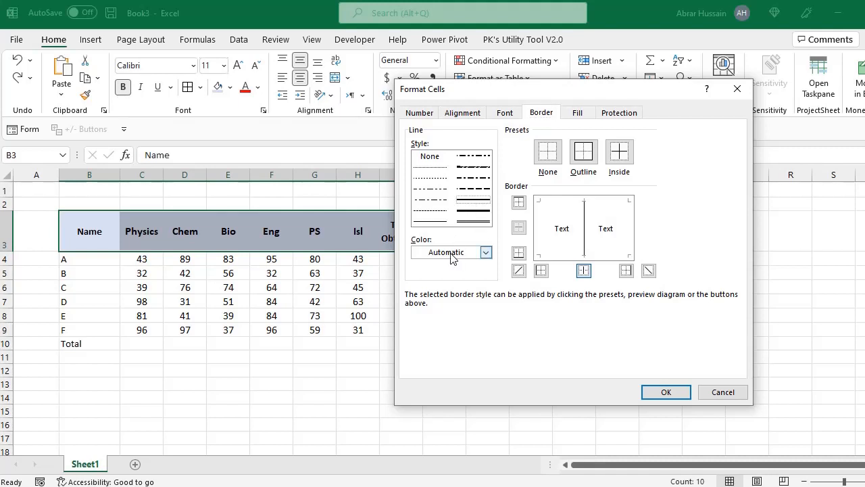
{"action": "left_click", "coordinate": [485, 252]}
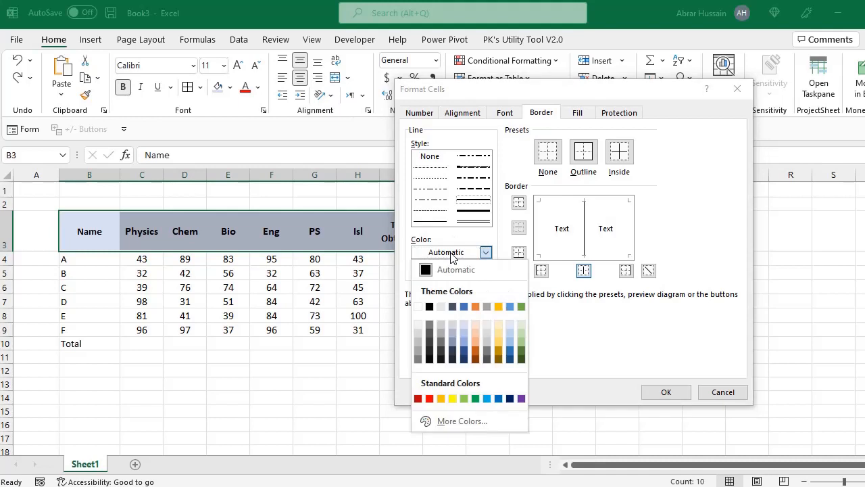
{"action": "left_click", "coordinate": [464, 306]}
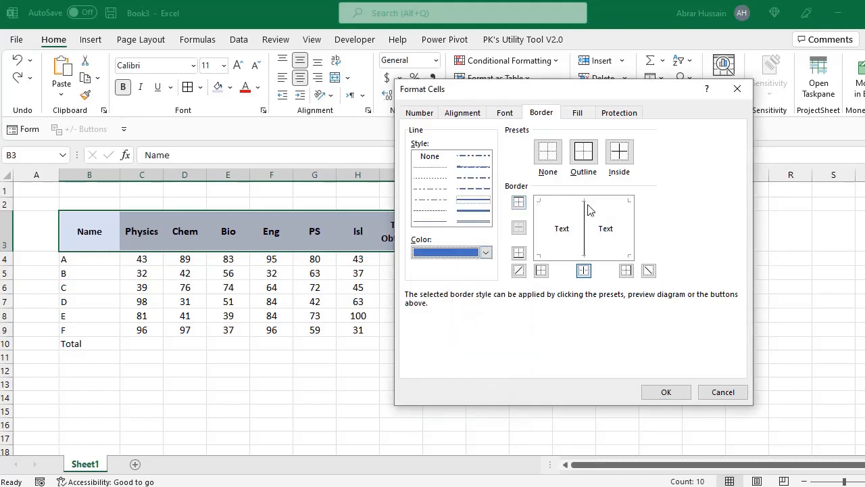
{"action": "left_click", "coordinate": [586, 230]}
Step: Change the heading row's inner vertical border to a thin solid blue line and apply the border settings
{"action": "left_click", "coordinate": [436, 224]}
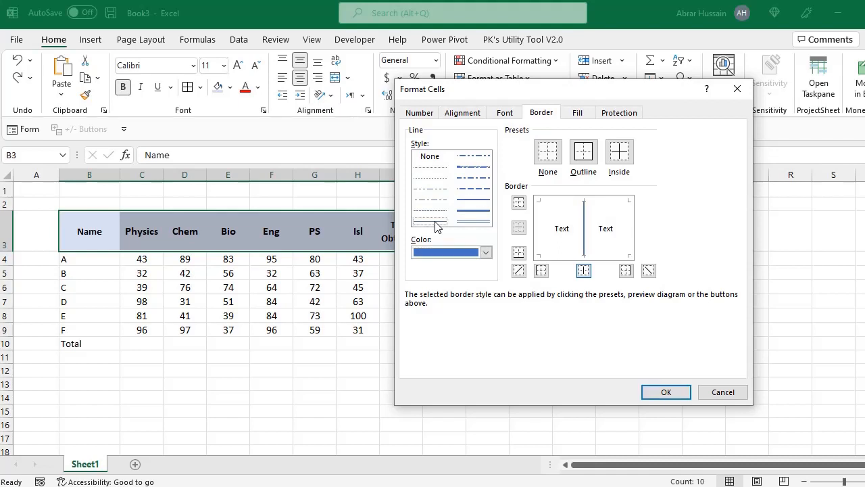
{"action": "left_click", "coordinate": [587, 230]}
{"action": "left_click", "coordinate": [665, 392]}
{"action": "left_click", "coordinate": [553, 356]}
Step: Open the detailed border settings for the whole table B3:K10 and add an inner vertical border
{"action": "left_click", "coordinate": [102, 232]}
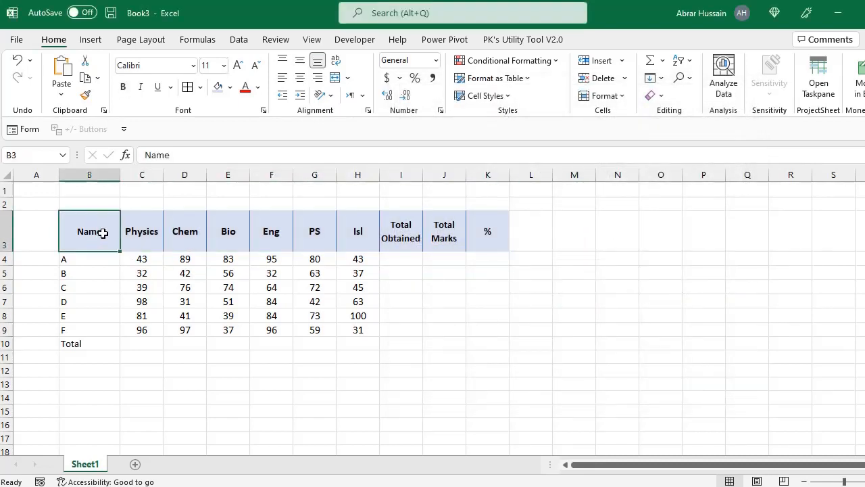
{"action": "left_click_drag", "start_coordinate": [102, 233], "coordinate": [494, 337]}
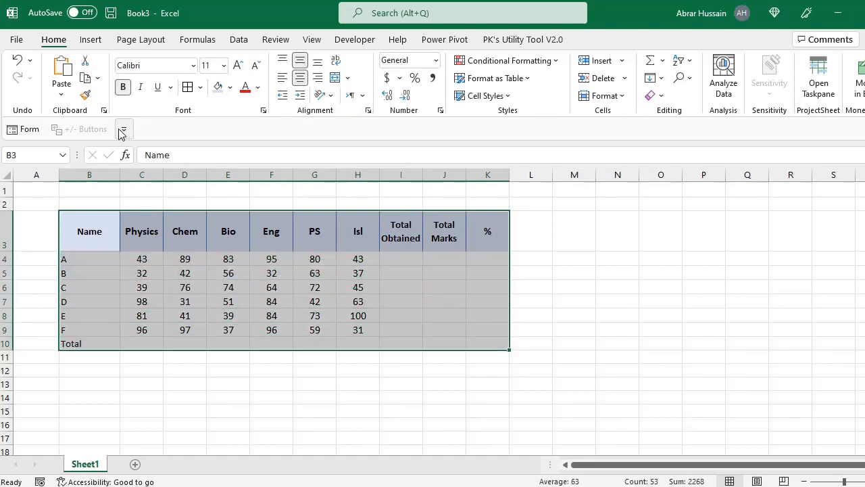
{"action": "left_click", "coordinate": [200, 87]}
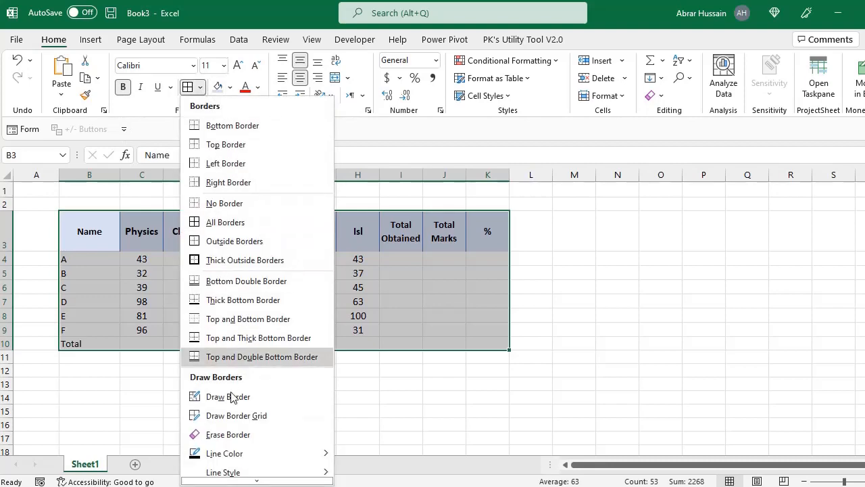
{"action": "scroll", "coordinate": [302, 429], "scroll_direction": "down", "scroll_amount": 1}
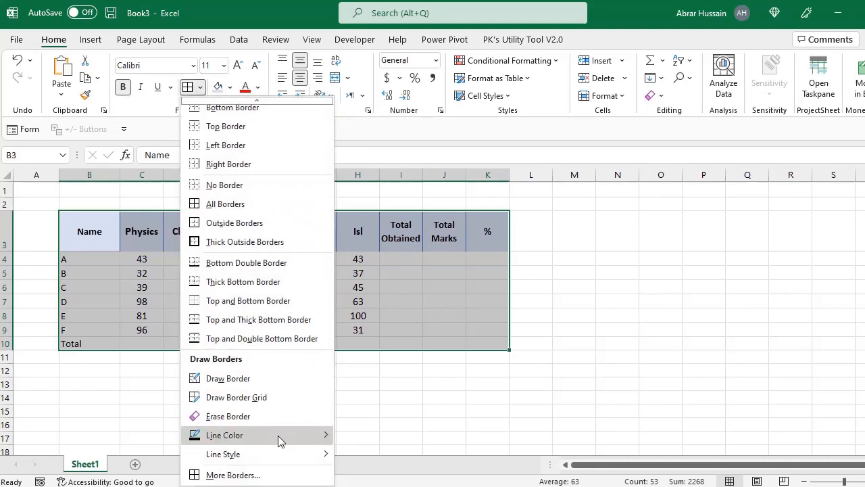
{"action": "left_click", "coordinate": [252, 475]}
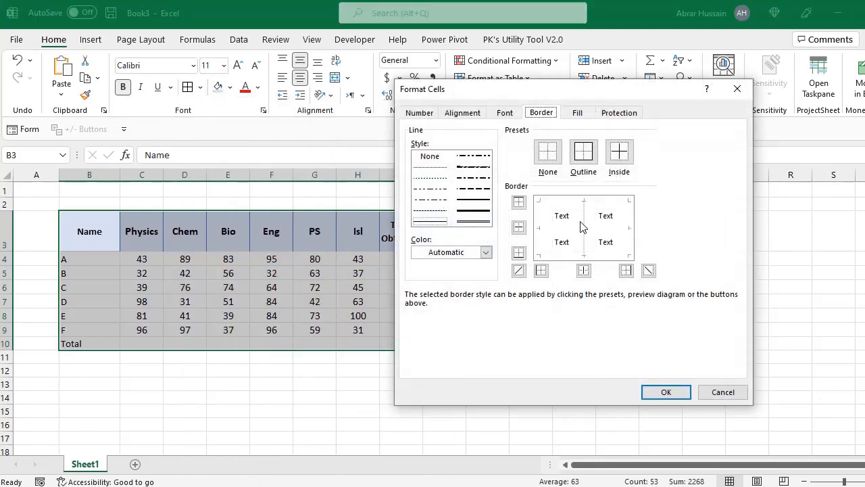
{"action": "left_click", "coordinate": [584, 226]}
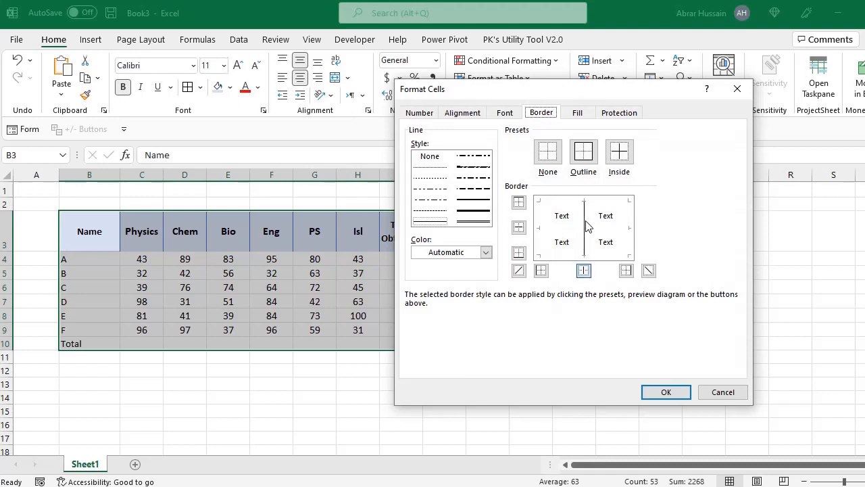
Step: Set the border colour to the blue theme colour and apply thin inside borders throughout B3:K10
{"action": "left_click", "coordinate": [437, 252]}
{"action": "left_click", "coordinate": [464, 306]}
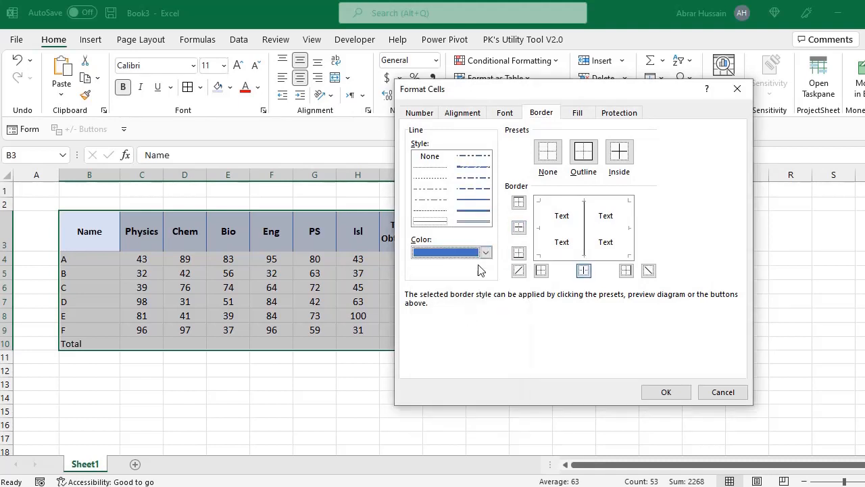
{"action": "left_click", "coordinate": [585, 227]}
{"action": "left_click", "coordinate": [567, 229]}
{"action": "left_click", "coordinate": [623, 153]}
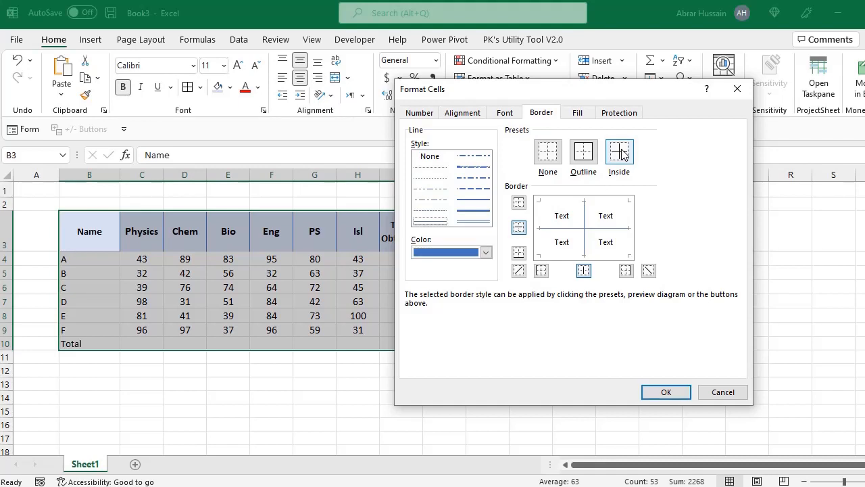
{"action": "left_click", "coordinate": [664, 391]}
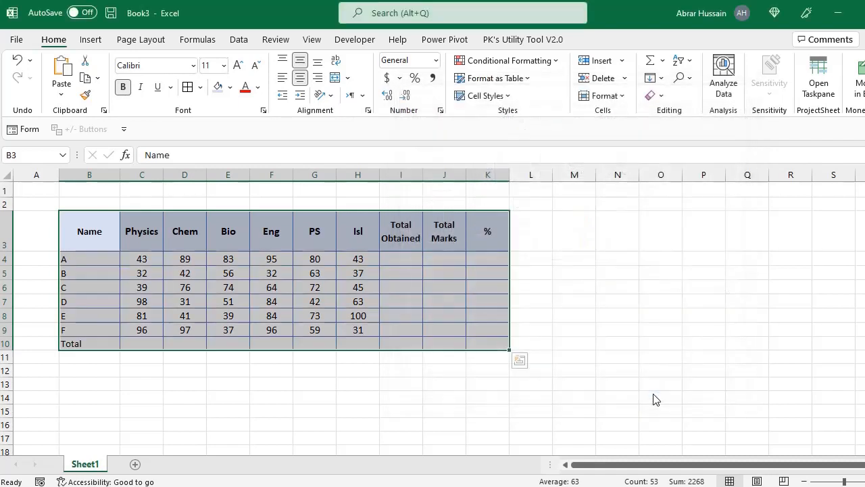
{"action": "left_click", "coordinate": [646, 314]}
{"action": "left_click_drag", "start_coordinate": [81, 223], "coordinate": [485, 336]}
{"action": "left_click", "coordinate": [401, 258]}
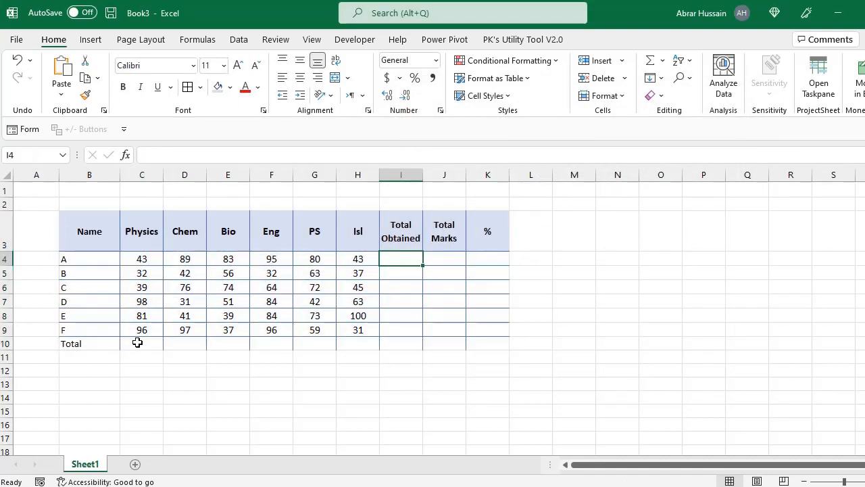
{"action": "left_click", "coordinate": [137, 343]}
{"action": "left_click_drag", "start_coordinate": [139, 244], "coordinate": [141, 357]}
{"action": "left_click", "coordinate": [397, 236]}
{"action": "left_click_drag", "start_coordinate": [397, 265], "coordinate": [403, 340]}
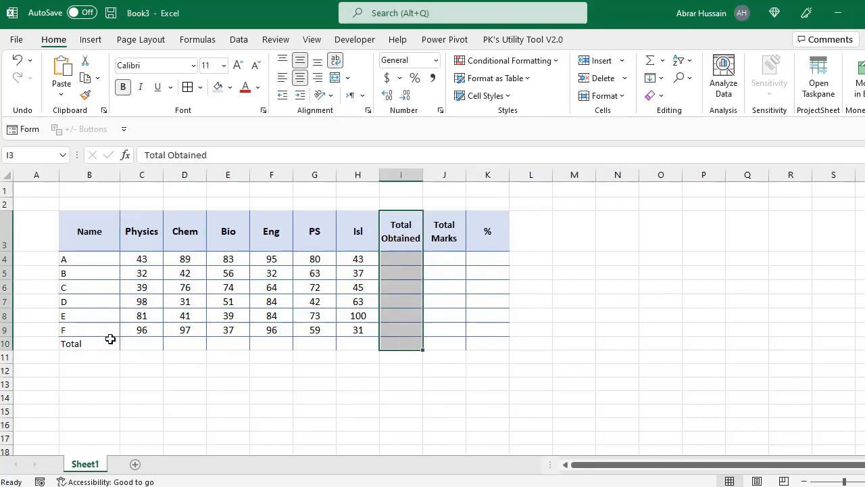
Step: Begin a SUM formula in cell C10 for the Physics total
{"action": "left_click", "coordinate": [144, 343]}
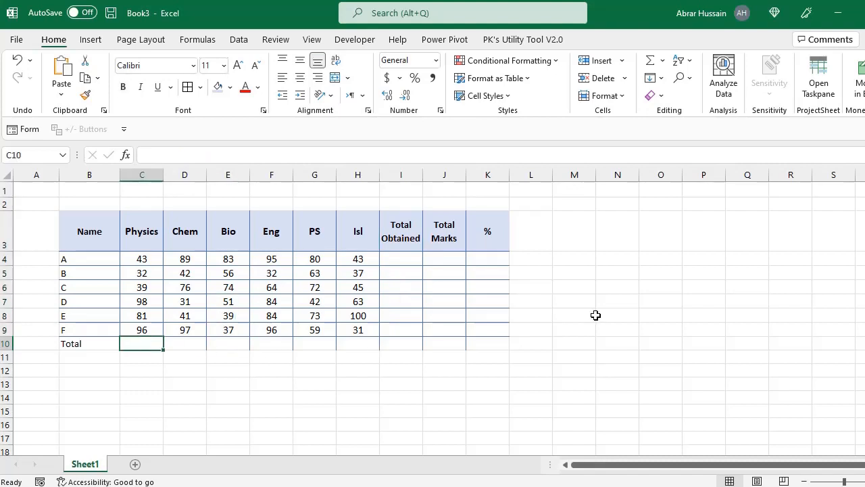
{"action": "type", "text": "="}
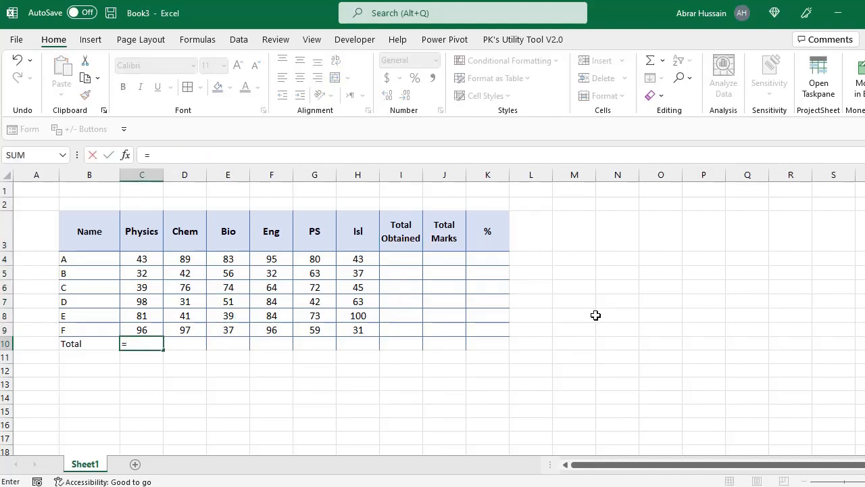
{"action": "type", "text": "sum"}
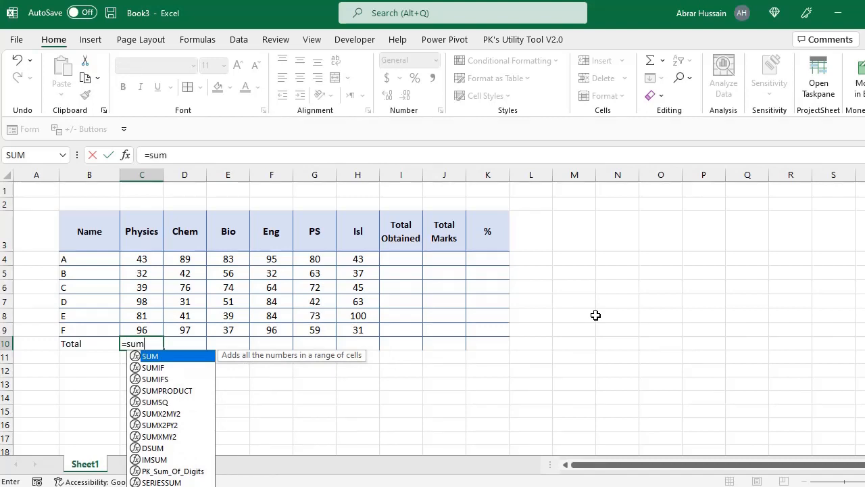
{"action": "type", "text": "("}
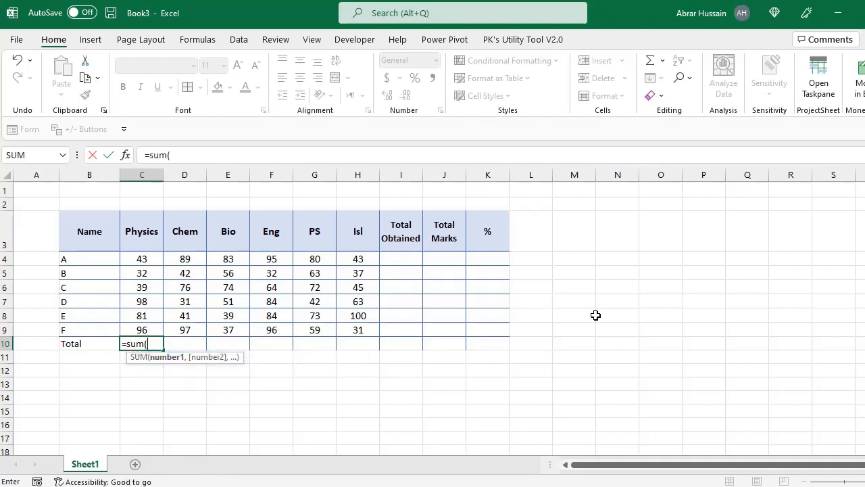
{"action": "left_click", "coordinate": [138, 329]}
{"action": "left_click_drag", "start_coordinate": [142, 323], "coordinate": [143, 261]}
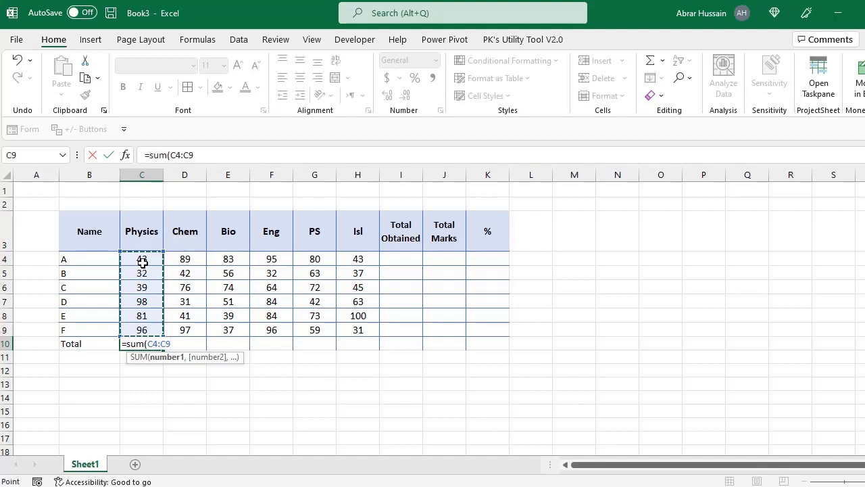
{"action": "key", "text": "BackSpace"}
{"action": "key", "text": "BackSpace"}
{"action": "key", "text": "BackSpace"}
{"action": "key", "text": "BackSpace"}
{"action": "key", "text": "BackSpace"}
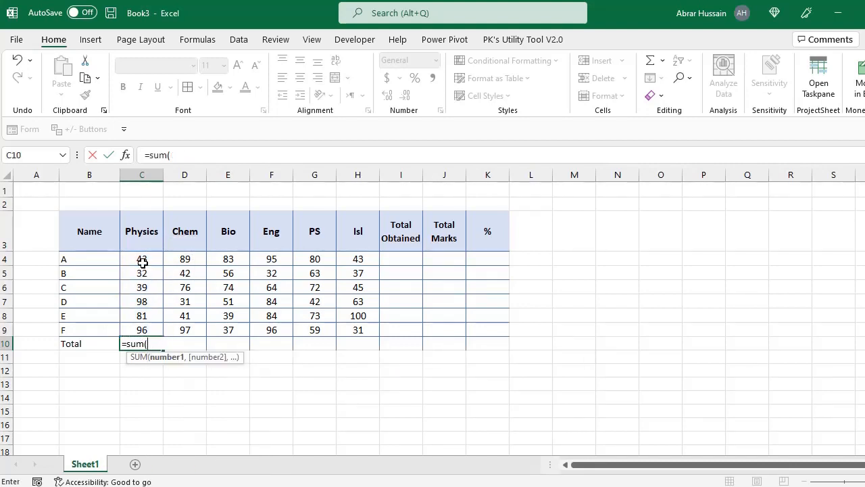
Step: Complete the Physics total in C10 as =SUM(C4:C9) and centre it horizontally
{"action": "left_click", "coordinate": [150, 258]}
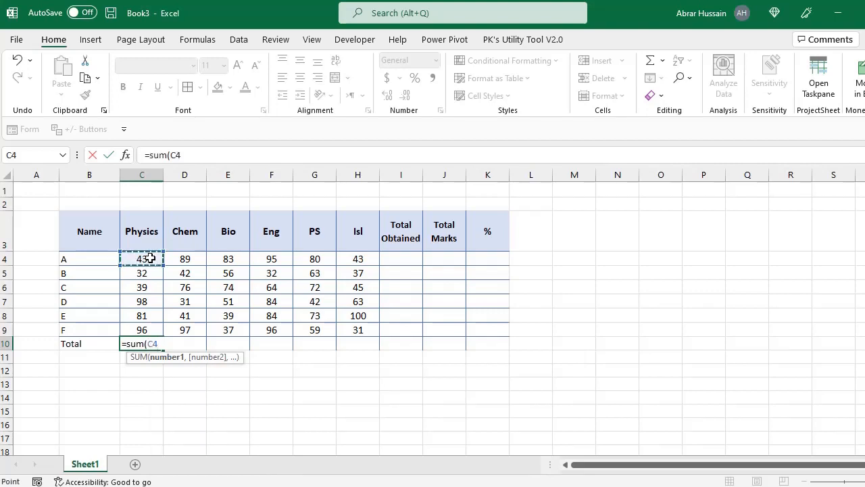
{"action": "key", "text": "shift+Down"}
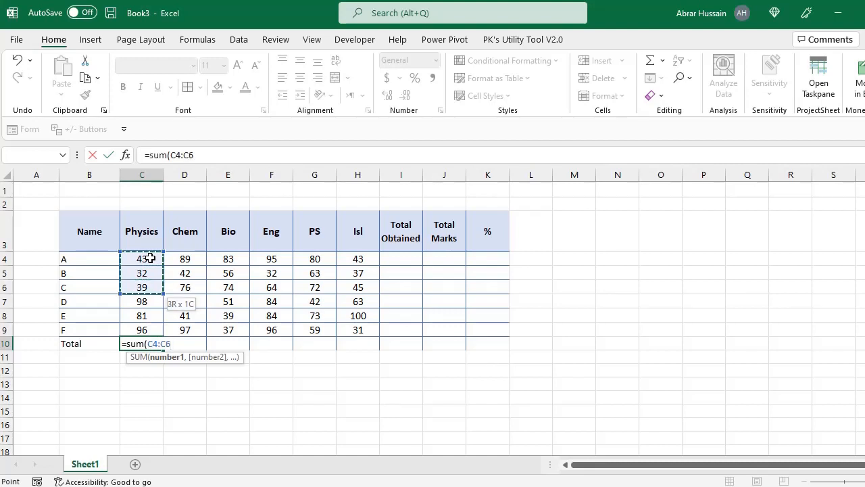
{"action": "key", "text": "shift+Down"}
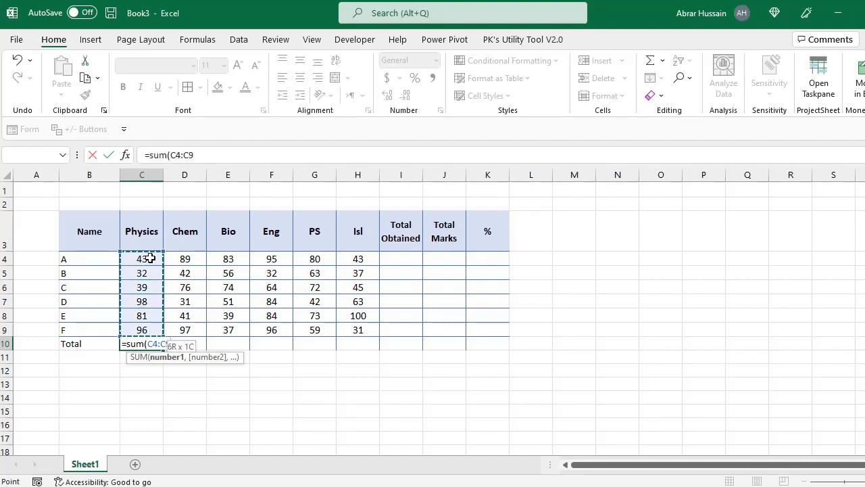
{"action": "type", "text": ")"}
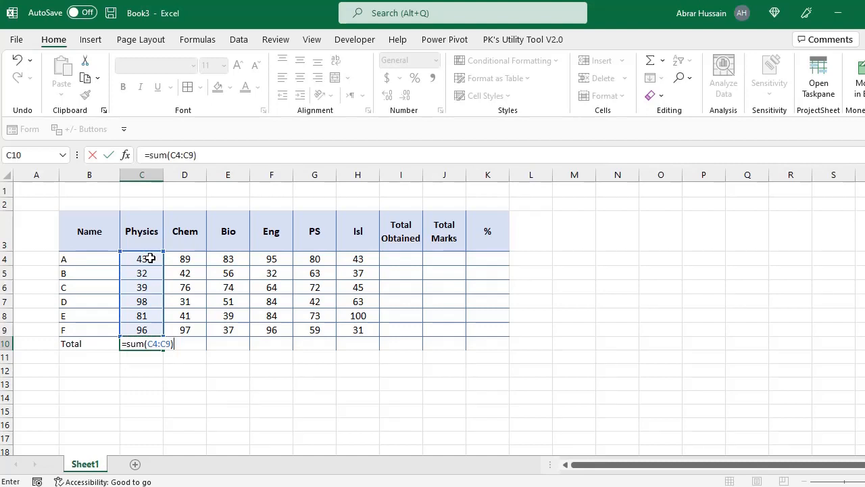
{"action": "key", "text": "Return"}
{"action": "key", "text": "Up"}
{"action": "key", "text": "ctrl+Return"}
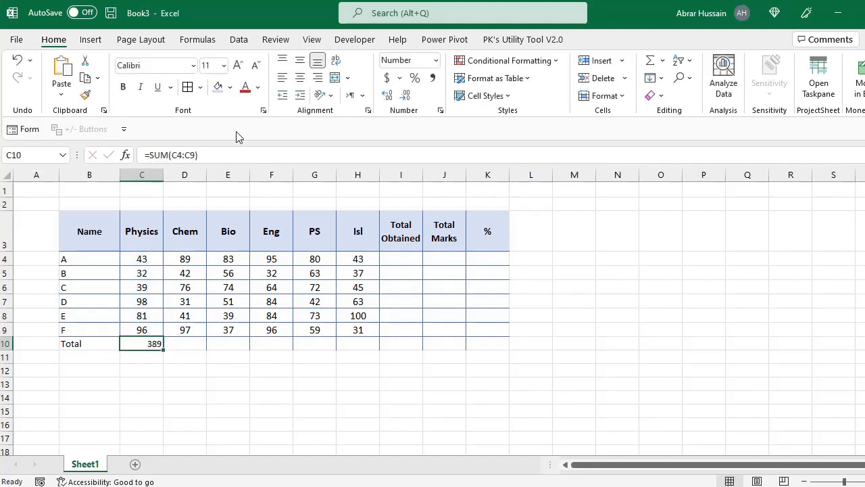
{"action": "left_click", "coordinate": [299, 79]}
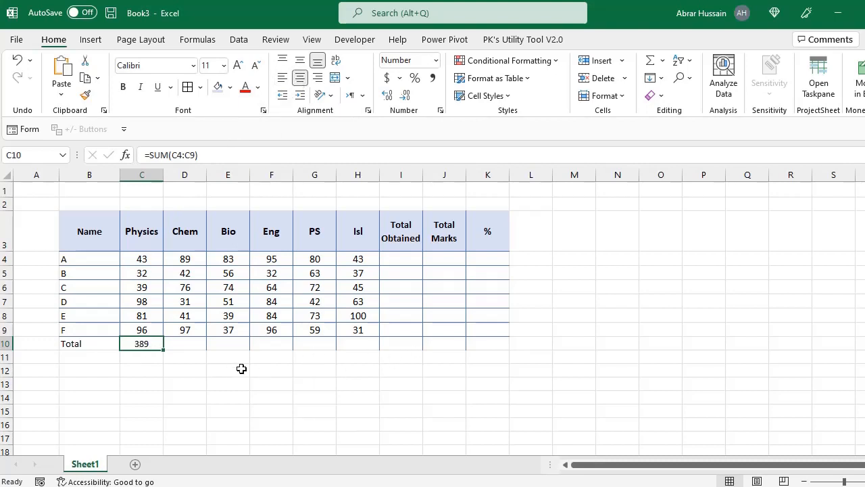
{"action": "key", "text": "F2"}
{"action": "key", "text": "Escape"}
{"action": "key", "text": "Right"}
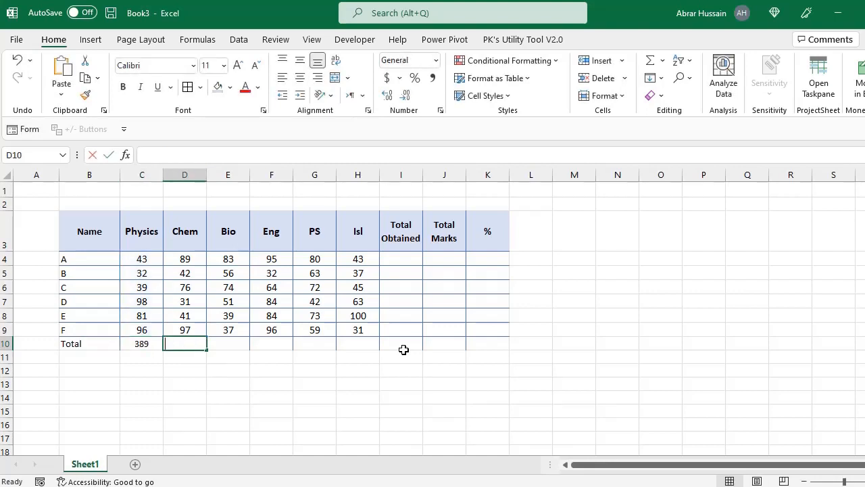
{"action": "type", "text": "=sum"}
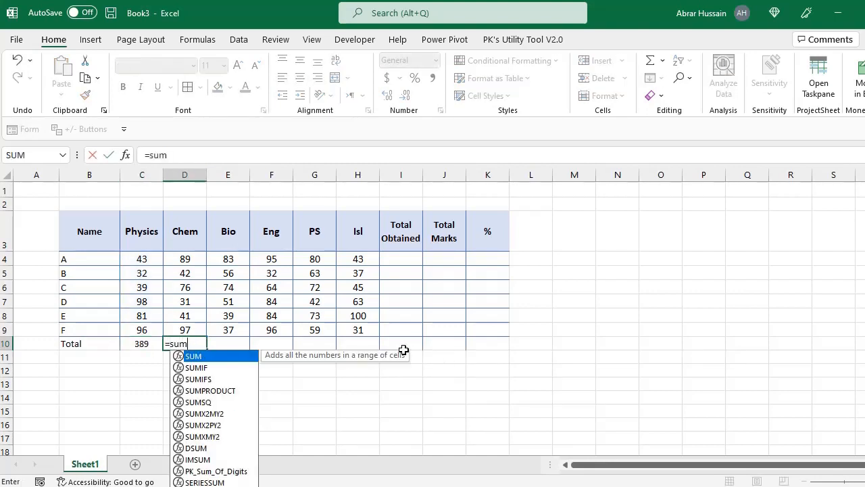
{"action": "key", "text": "Left"}
{"action": "key", "text": "F2"}
{"action": "key", "text": "Escape"}
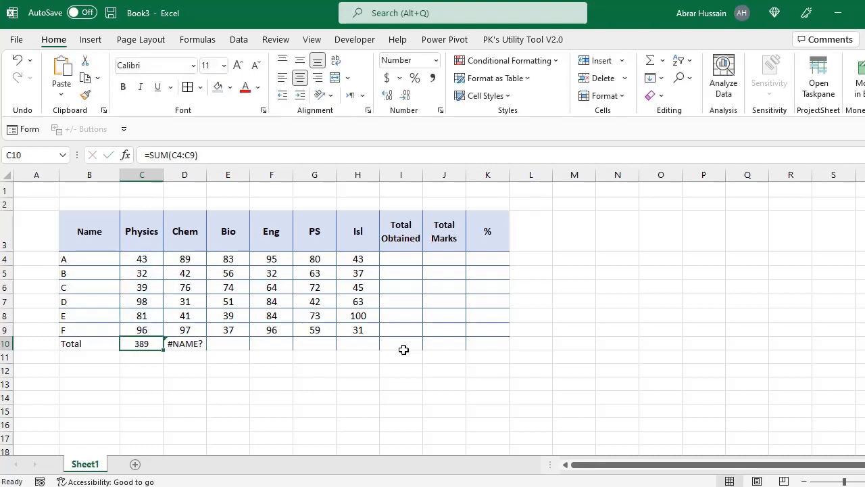
Step: Copy the Physics total formula from C10 into the Chem and Bio totals, D10 and E10
{"action": "key", "text": "ctrl+c"}
{"action": "key", "text": "Right"}
{"action": "key", "text": "ctrl+v"}
{"action": "key", "text": "Right"}
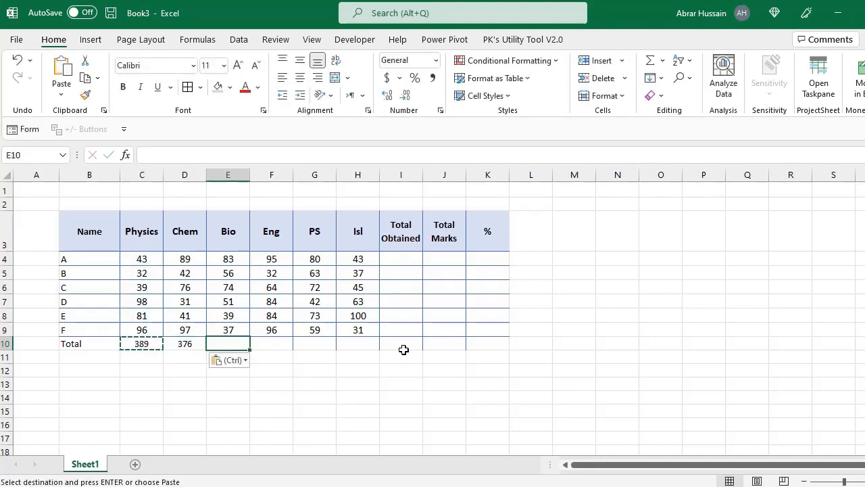
{"action": "key", "text": "ctrl+v"}
{"action": "key", "text": "Left"}
{"action": "key", "text": "Left"}
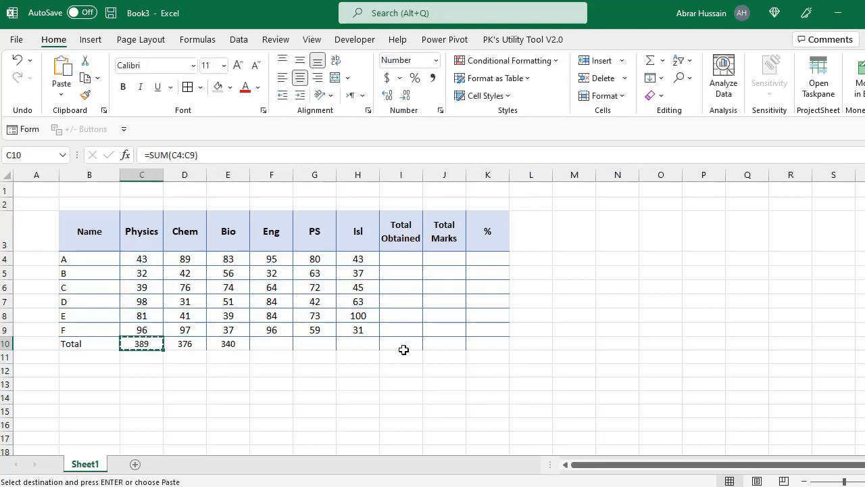
{"action": "key", "text": "Right"}
{"action": "key", "text": "ctrl+v"}
{"action": "key", "text": "Right"}
{"action": "key", "text": "ctrl+v"}
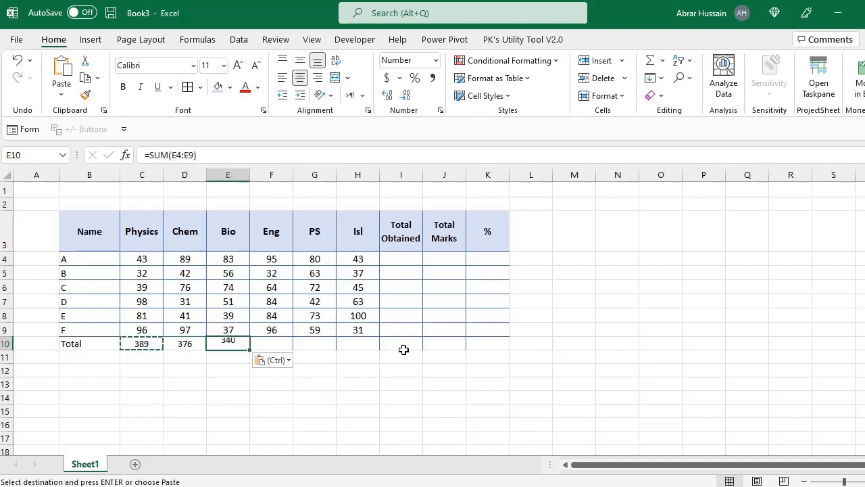
Step: Paste the copied total formula into F10:H10 for Eng, PS and Isl
{"action": "key", "text": "Right"}
{"action": "key", "text": "ctrl+v"}
{"action": "key", "text": "Right"}
{"action": "key", "text": "ctrl+v"}
{"action": "key", "text": "Right"}
{"action": "key", "text": "ctrl+v"}
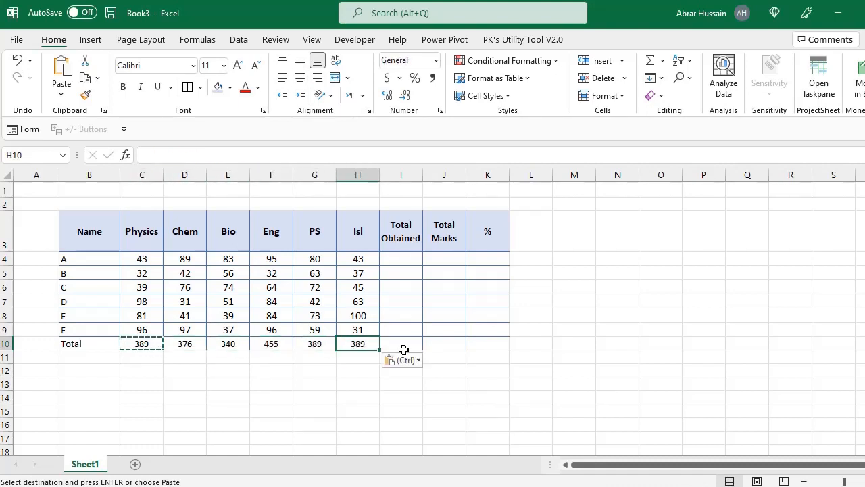
Step: Make the whole Total row, B10:K10, bold
{"action": "key", "text": "Left"}
{"action": "key", "text": "Left"}
{"action": "key", "text": "Left"}
{"action": "key", "text": "Left"}
{"action": "key", "text": "shift+Left"}
{"action": "key", "text": "shift+Left"}
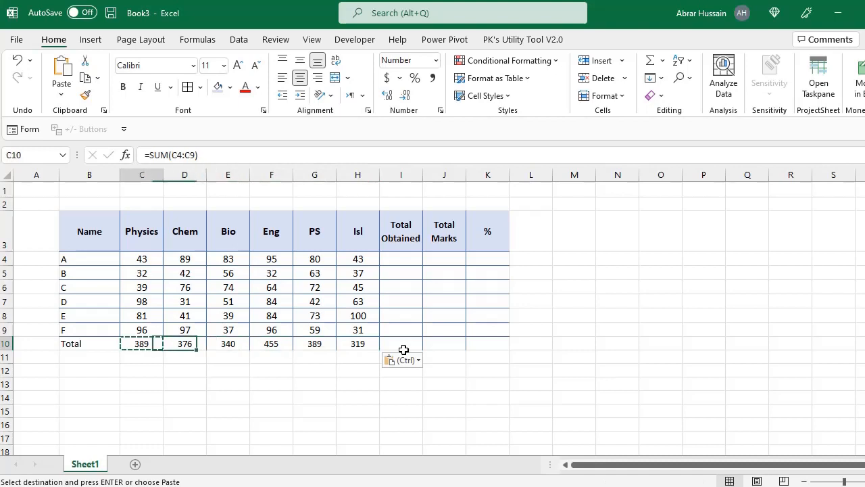
{"action": "key", "text": "shift+Right"}
{"action": "key", "text": "shift+Right"}
{"action": "key", "text": "shift+Right"}
{"action": "key", "text": "shift+Right"}
{"action": "key", "text": "shift+Right"}
{"action": "key", "text": "shift+Right"}
{"action": "key", "text": "shift+Right"}
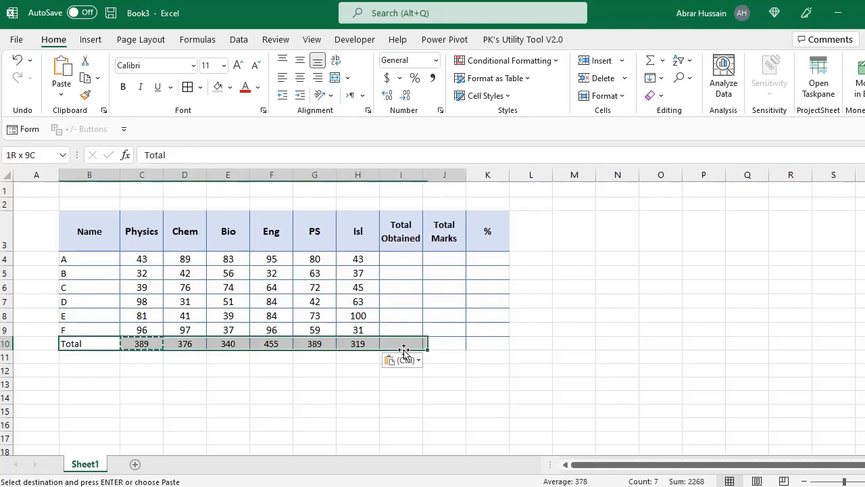
{"action": "left_click", "coordinate": [122, 88]}
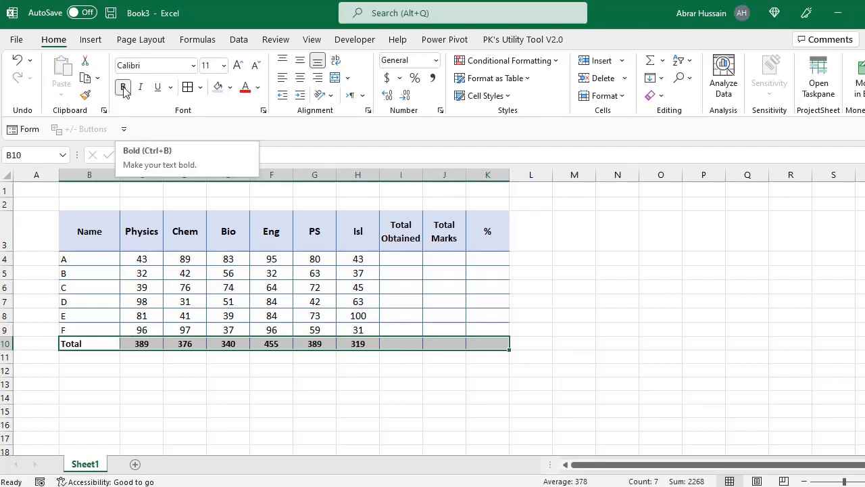
Step: Enter =SUM(C4:H4) in I4 as student A's Total Obtained and centre it horizontally
{"action": "left_click", "coordinate": [399, 255]}
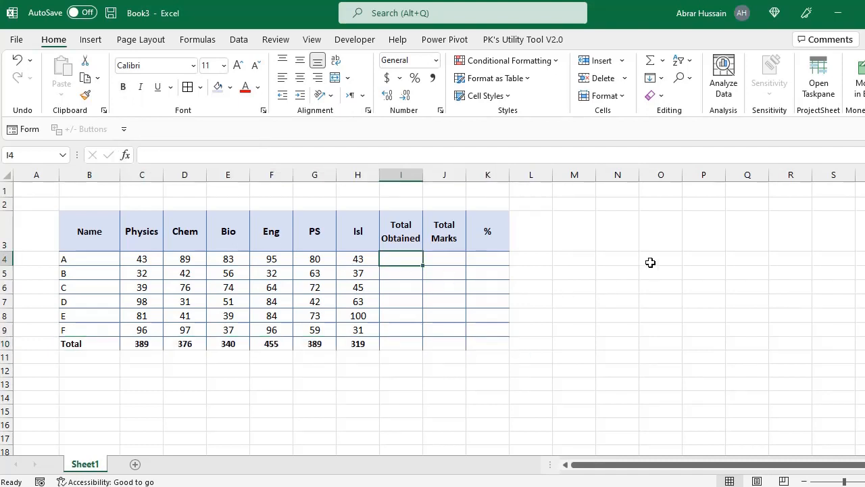
{"action": "type", "text": "="}
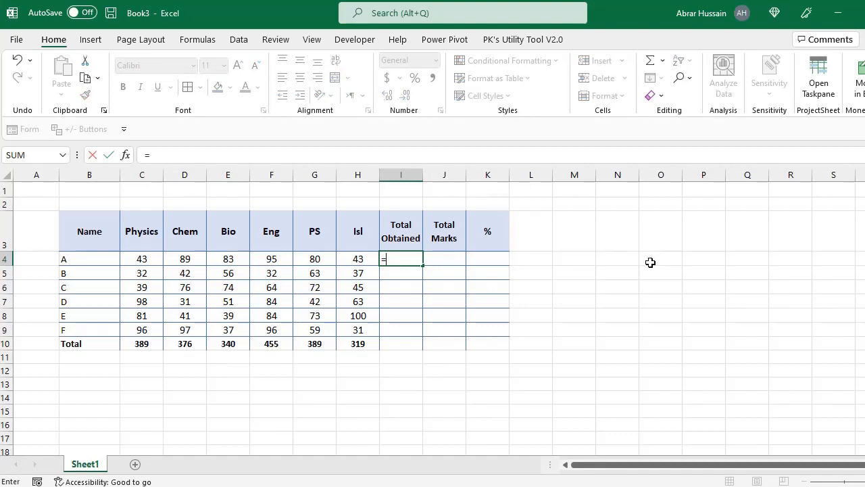
{"action": "type", "text": "sum"}
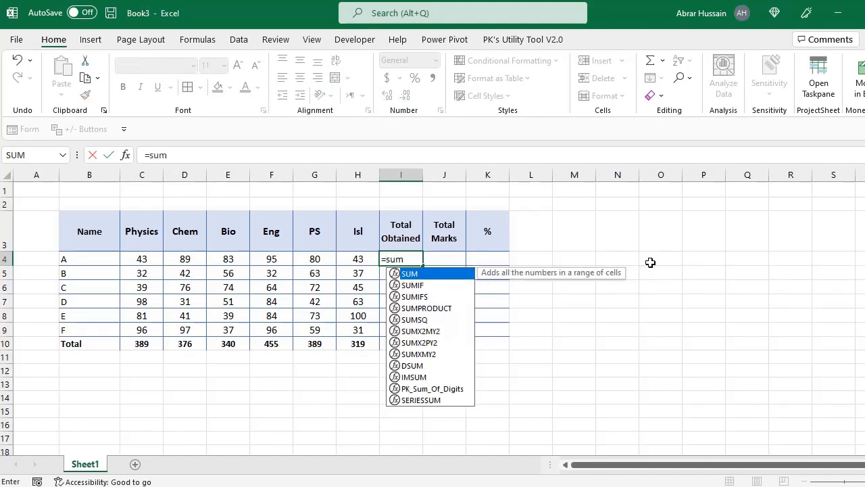
{"action": "type", "text": "("}
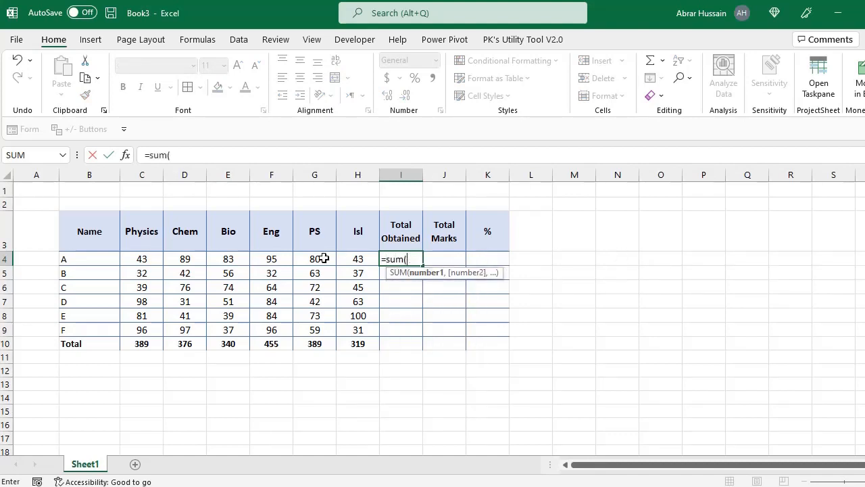
{"action": "left_click", "coordinate": [145, 260]}
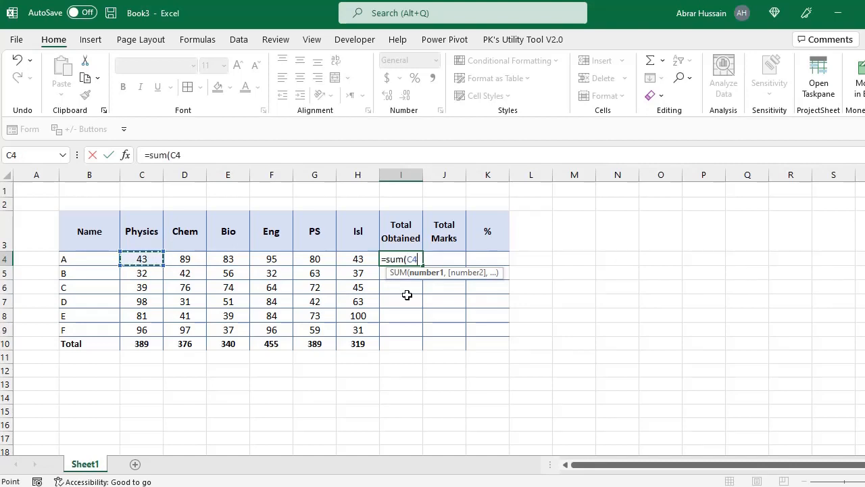
{"action": "key", "text": "shift+Right"}
{"action": "key", "text": "shift+Right"}
{"action": "key", "text": "shift+Right"}
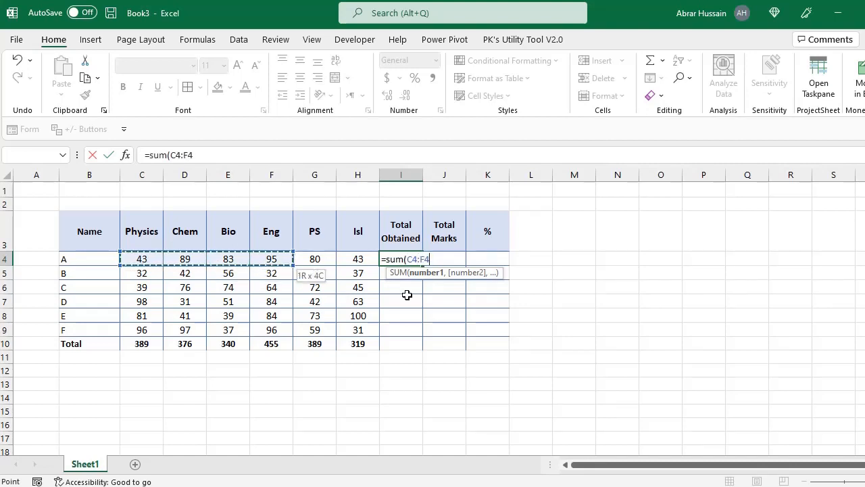
{"action": "key", "text": "shift+Right"}
{"action": "key", "text": "shift+Right"}
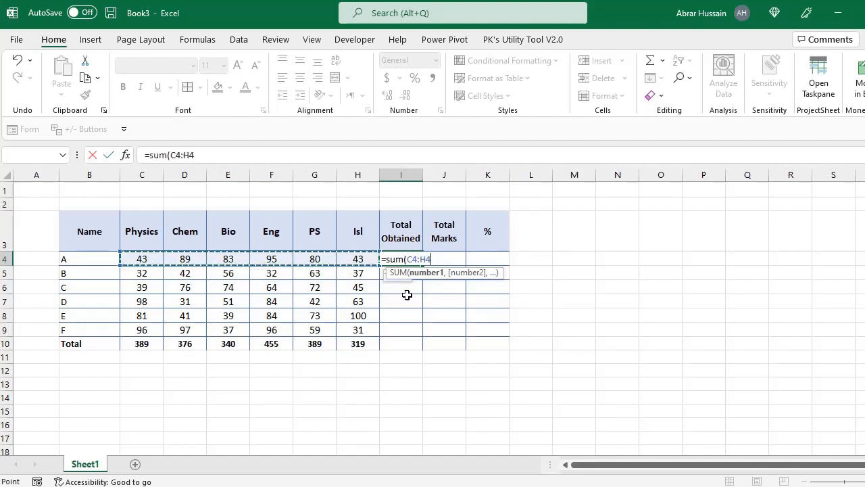
{"action": "left_click_drag", "start_coordinate": [144, 259], "coordinate": [341, 259]}
{"action": "type", "text": ")"}
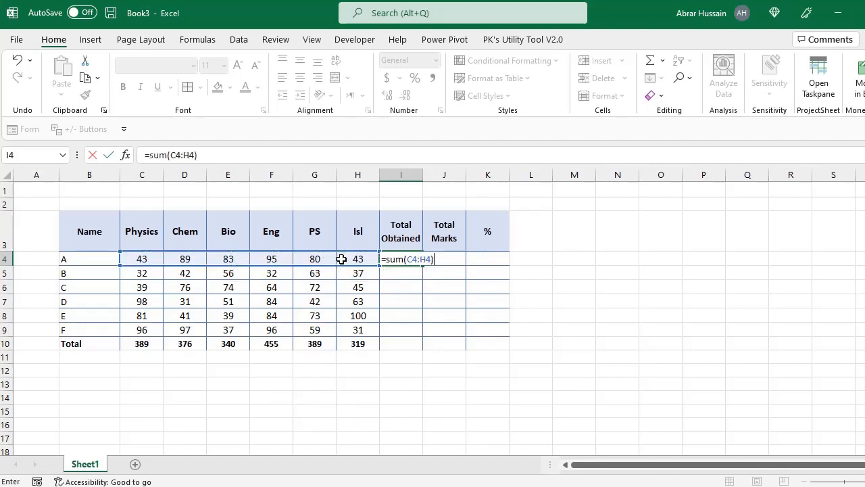
{"action": "key", "text": "Return"}
{"action": "key", "text": "Up"}
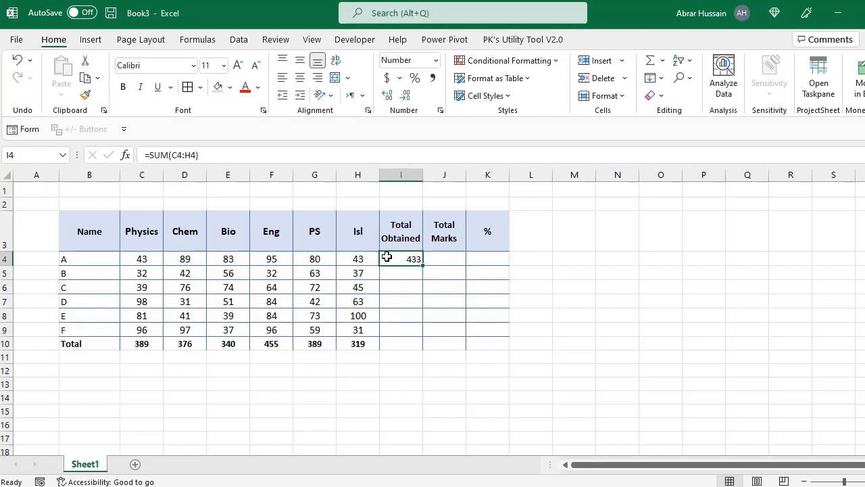
{"action": "left_click", "coordinate": [300, 79]}
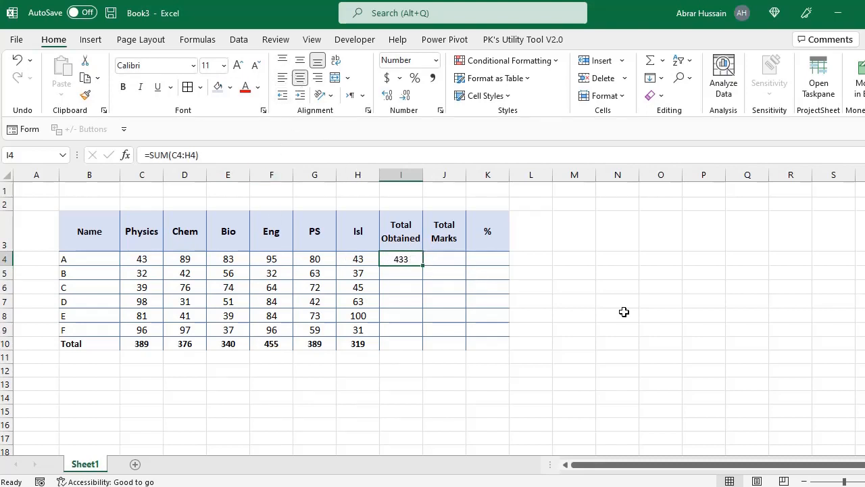
Step: Copy the Total Obtained formula from I4 down to I5:I9 for students B to F
{"action": "key", "text": "ctrl+c"}
{"action": "key", "text": "Down"}
{"action": "key", "text": "ctrl+v"}
{"action": "key", "text": "Down"}
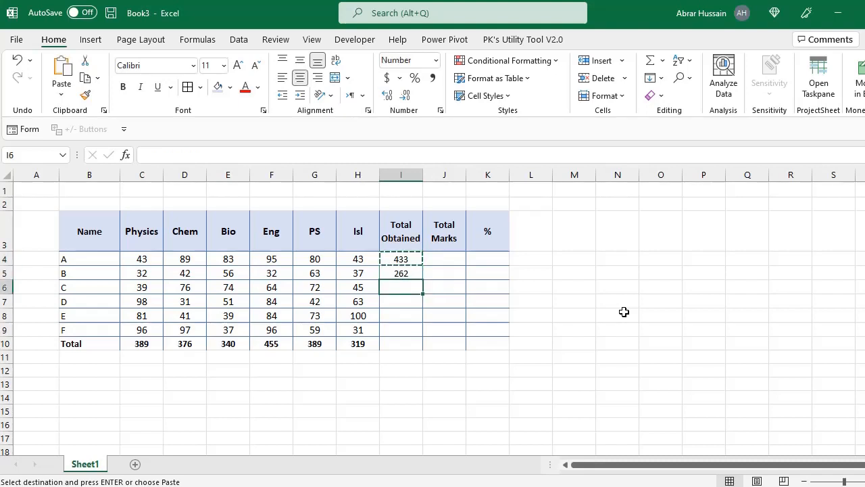
{"action": "key", "text": "ctrl+v"}
{"action": "key", "text": "Down"}
{"action": "key", "text": "ctrl+v"}
{"action": "key", "text": "Down"}
{"action": "key", "text": "ctrl+v"}
{"action": "key", "text": "Down"}
{"action": "key", "text": "ctrl+v"}
Step: Examine the cell ranges used by the Total Obtained formulas, from I9 upward to I4
{"action": "key", "text": "F2"}
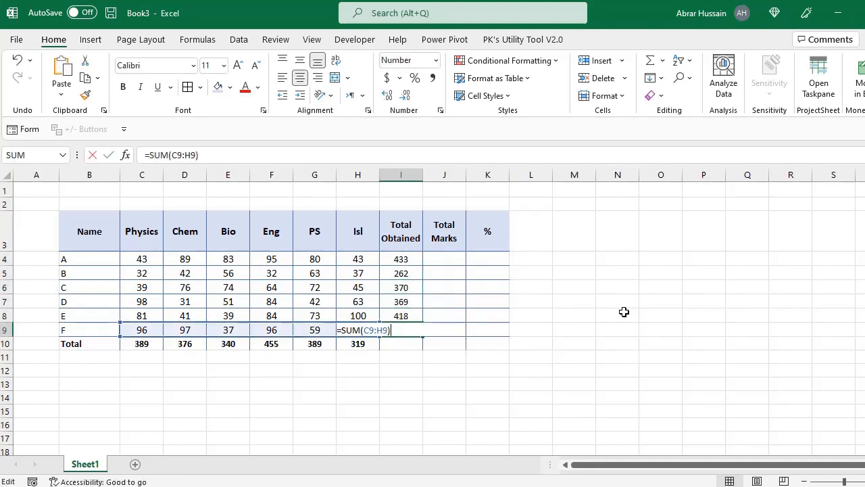
{"action": "key", "text": "shift+Return"}
{"action": "key", "text": "F2"}
{"action": "key", "text": "Escape"}
{"action": "key", "text": "Up"}
{"action": "key", "text": "F2"}
{"action": "key", "text": "Escape"}
{"action": "key", "text": "Up"}
{"action": "key", "text": "F2"}
{"action": "key", "text": "Escape"}
{"action": "key", "text": "Up"}
{"action": "key", "text": "F2"}
{"action": "key", "text": "Escape"}
{"action": "key", "text": "Up"}
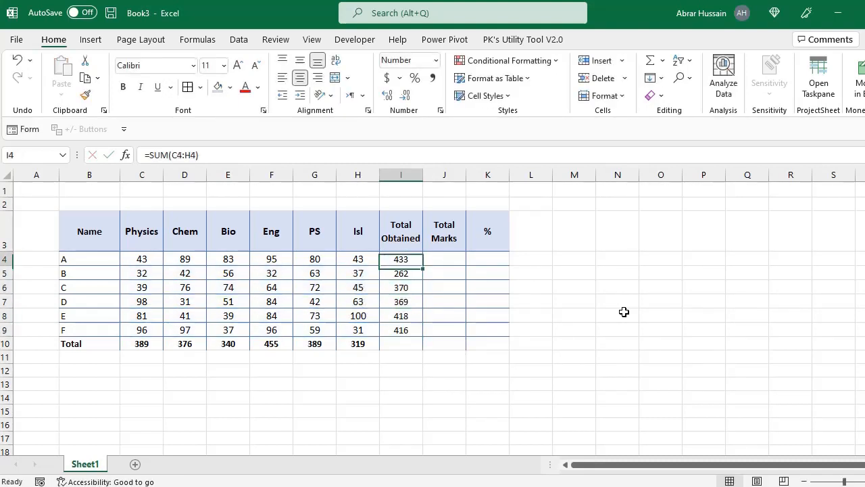
Step: Examine the cell ranges summed by the Total Obtained formulas, from I4 down to I9
{"action": "key", "text": "F2"}
{"action": "key", "text": "Escape"}
{"action": "key", "text": "Down"}
{"action": "key", "text": "F2"}
{"action": "key", "text": "Escape"}
{"action": "key", "text": "Down"}
{"action": "key", "text": "F2"}
{"action": "key", "text": "Escape"}
{"action": "key", "text": "Down"}
{"action": "key", "text": "F2"}
{"action": "key", "text": "Escape"}
{"action": "key", "text": "Down"}
{"action": "key", "text": "F2"}
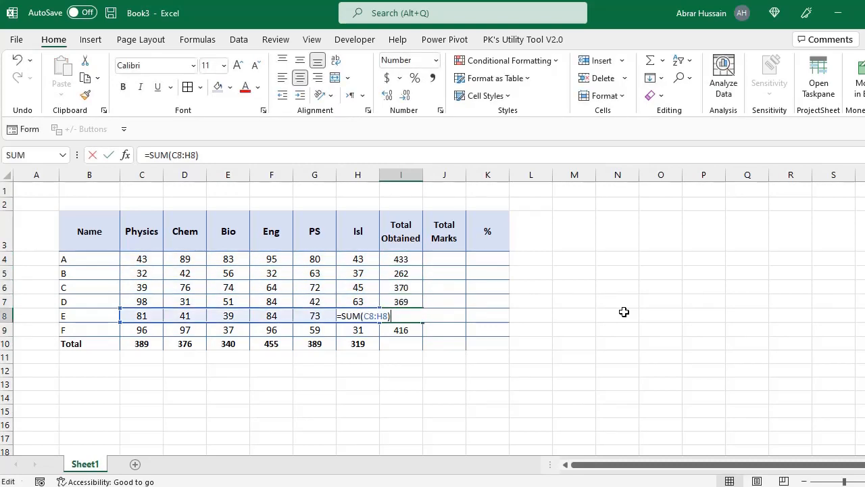
{"action": "key", "text": "Escape"}
{"action": "key", "text": "Down"}
{"action": "key", "text": "F2"}
{"action": "key", "text": "Escape"}
Step: Compare the range summed by the Isl total in H10 with the Total Obtained formula in I9
{"action": "key", "text": "Down"}
{"action": "key", "text": "Left"}
{"action": "key", "text": "F2"}
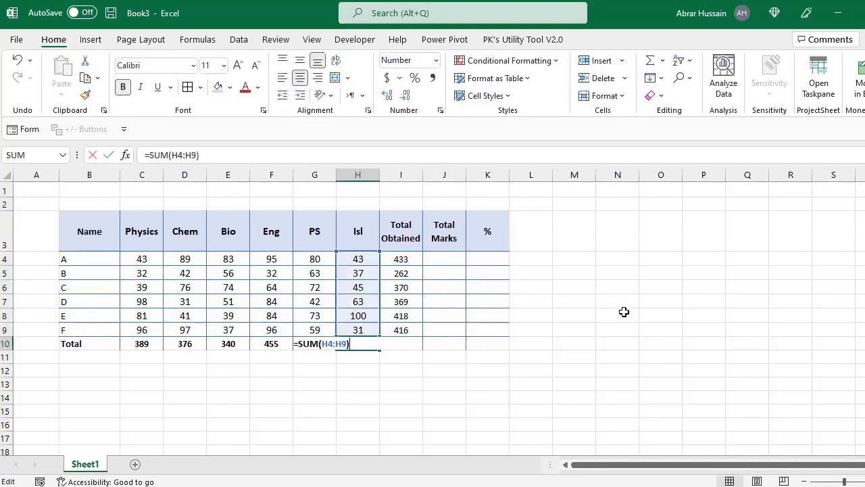
{"action": "key", "text": "Escape"}
{"action": "key", "text": "F2"}
{"action": "key", "text": "Escape"}
{"action": "key", "text": "Right"}
{"action": "key", "text": "Up"}
{"action": "key", "text": "F2"}
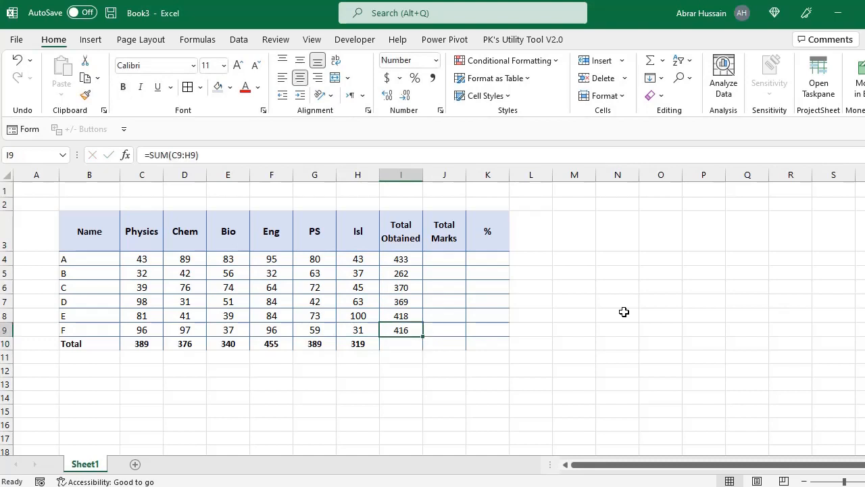
{"action": "key", "text": "Escape"}
Step: Copy the column total formula from H10 into I10 to sum the Total Obtained column
{"action": "key", "text": "Down"}
{"action": "key", "text": "Left"}
{"action": "key", "text": "F2"}
{"action": "key", "text": "Escape"}
{"action": "key", "text": "ctrl+c"}
{"action": "key", "text": "Right"}
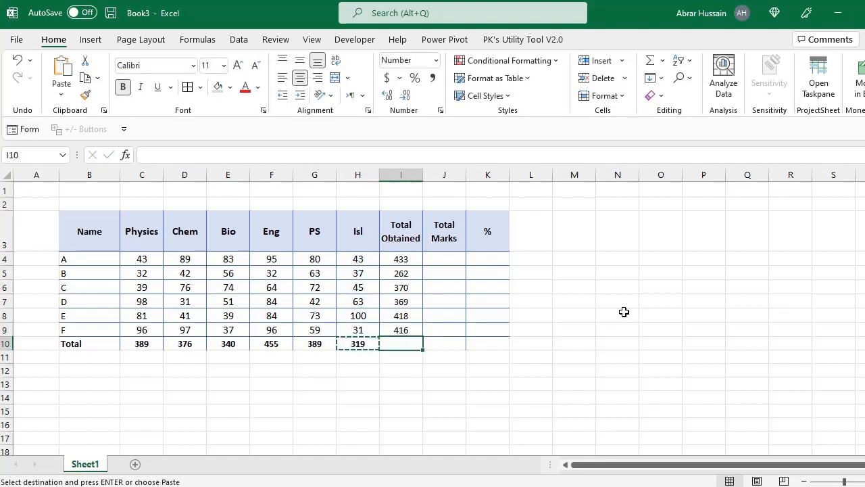
{"action": "key", "text": "ctrl+v"}
Step: Make the Total Obtained values in I4:I10 bold
{"action": "key", "text": "Up"}
{"action": "key", "text": "Up"}
{"action": "key", "text": "Up"}
{"action": "key", "text": "Up"}
{"action": "key", "text": "Up"}
{"action": "key", "text": "Up"}
{"action": "key", "text": "Up"}
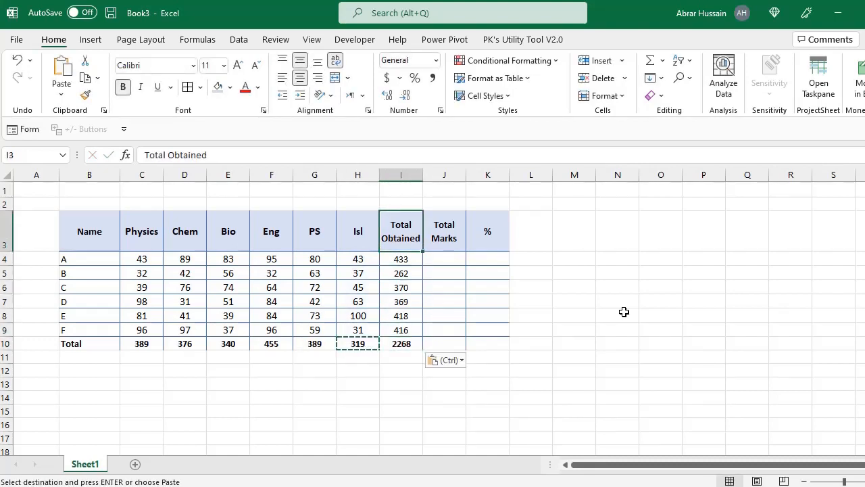
{"action": "key", "text": "Down"}
{"action": "key", "text": "ctrl+shift+Down"}
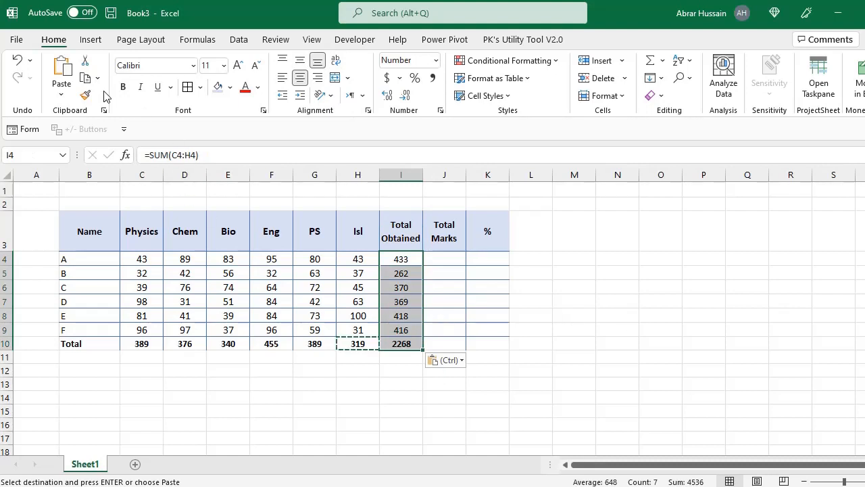
{"action": "left_click", "coordinate": [122, 88]}
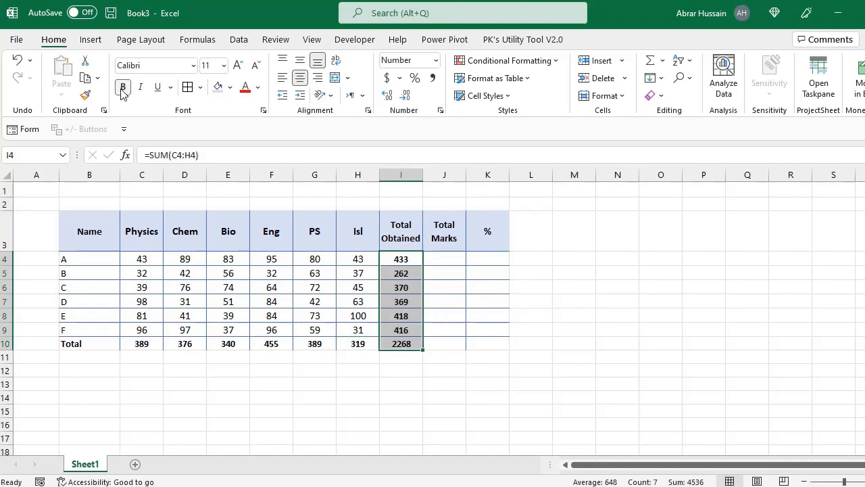
{"action": "left_click", "coordinate": [447, 258]}
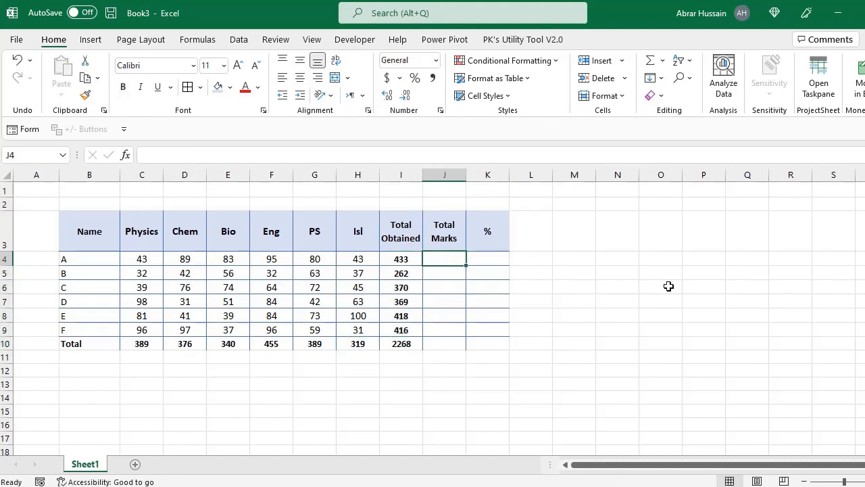
{"action": "left_click_drag", "start_coordinate": [139, 240], "coordinate": [351, 235]}
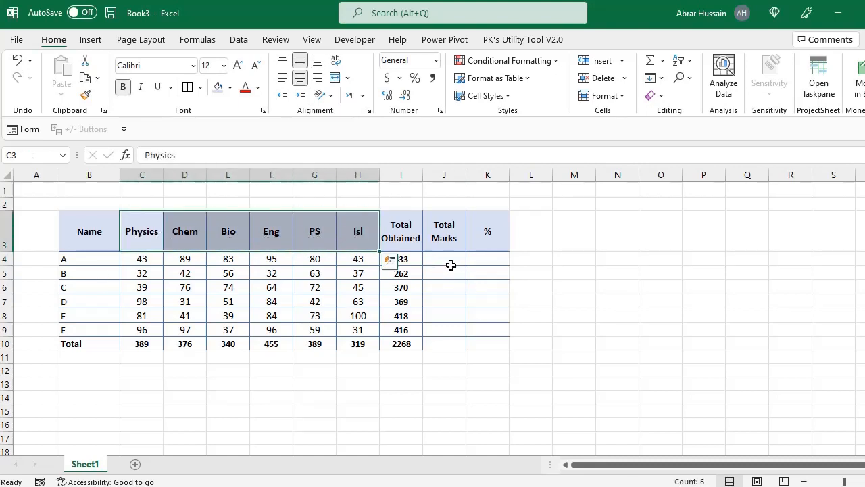
{"action": "left_click", "coordinate": [451, 265]}
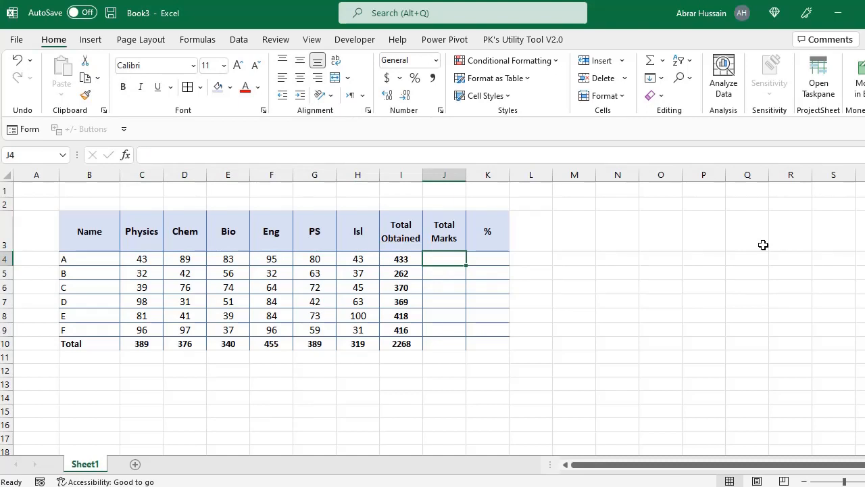
{"action": "type", "text": "="}
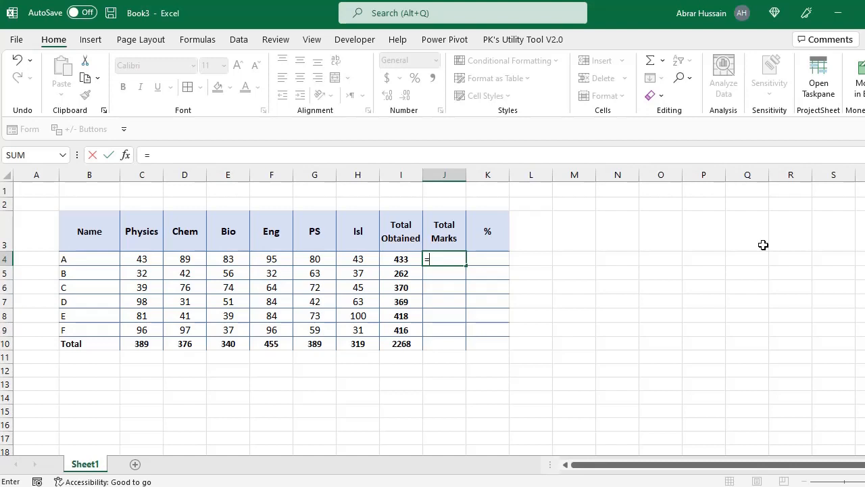
{"action": "type", "text": "100*6"}
{"action": "key", "text": "Escape"}
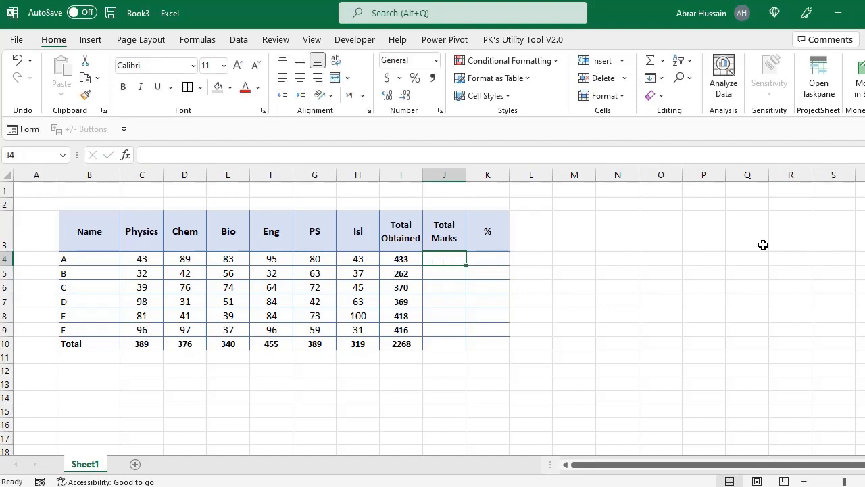
Step: Fill J4:J9 with Total Marks of 600 for students A to F and centre the values horizontally
{"action": "type", "text": "600"}
{"action": "key", "text": "Return"}
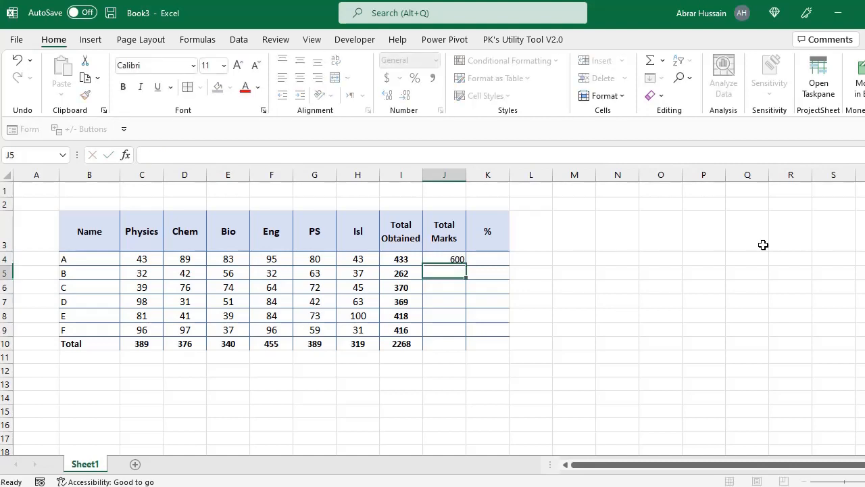
{"action": "key", "text": "Up"}
{"action": "key", "text": "ctrl+c"}
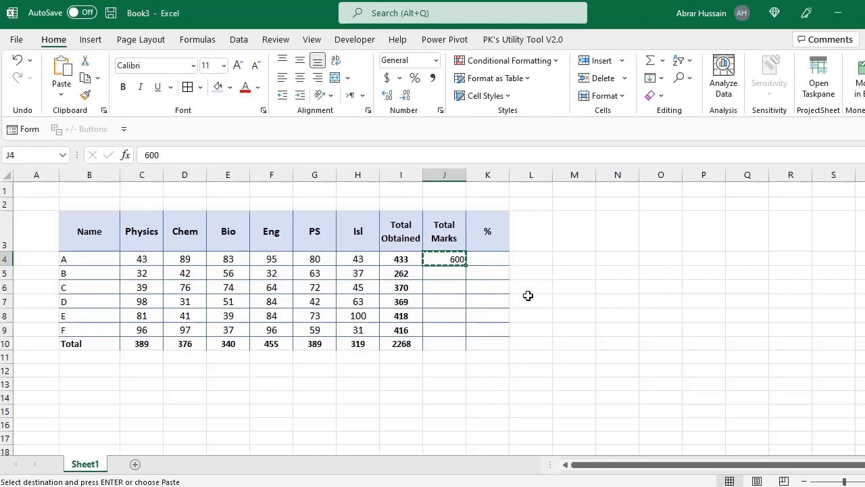
{"action": "left_click", "coordinate": [446, 329], "text": "shift"}
{"action": "key", "text": "ctrl+v"}
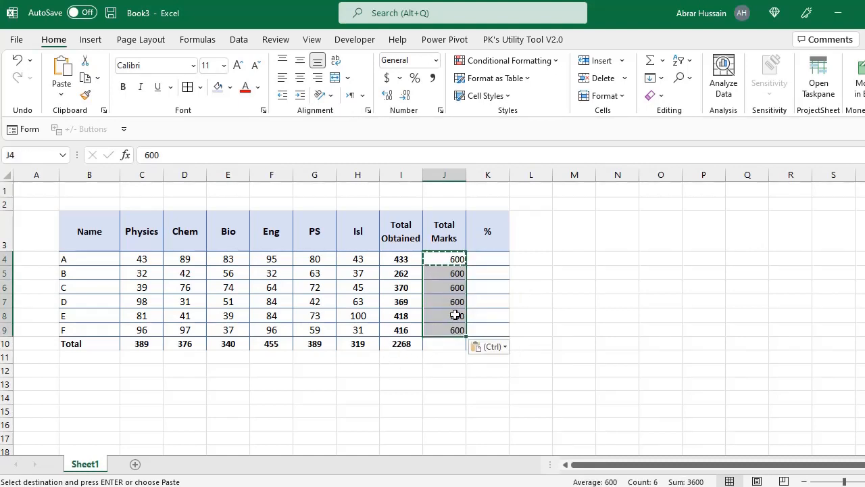
{"action": "left_click", "coordinate": [300, 78]}
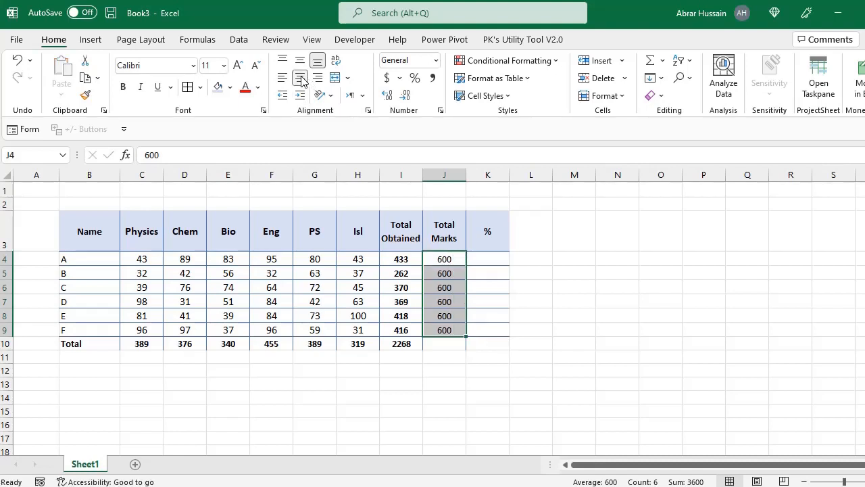
Step: Copy the column total formula from I10 into J10 to sum the Total Marks column
{"action": "left_click", "coordinate": [404, 344]}
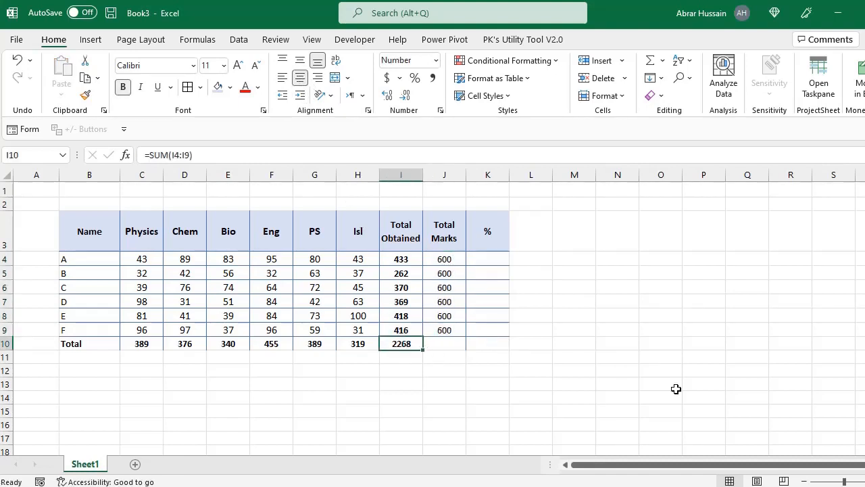
{"action": "key", "text": "ctrl+c"}
{"action": "key", "text": "Right"}
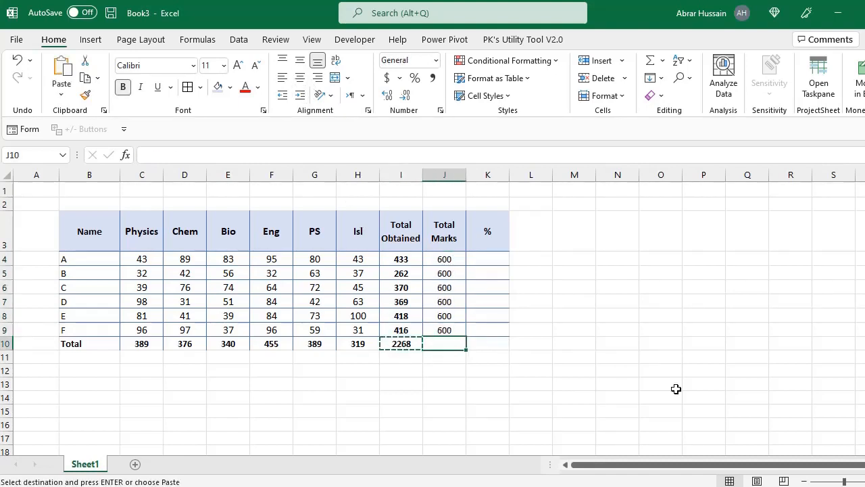
{"action": "key", "text": "Left"}
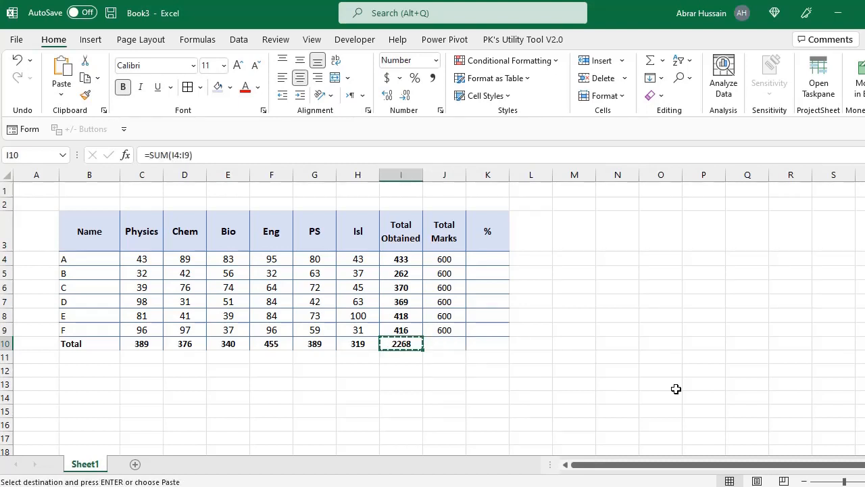
{"action": "key", "text": "Right"}
{"action": "key", "text": "ctrl+v"}
{"action": "key", "text": "Escape"}
Step: Enter =I4/J4 in K4, dividing student A's Total Obtained by the Total Marks
{"action": "key", "text": "Up"}
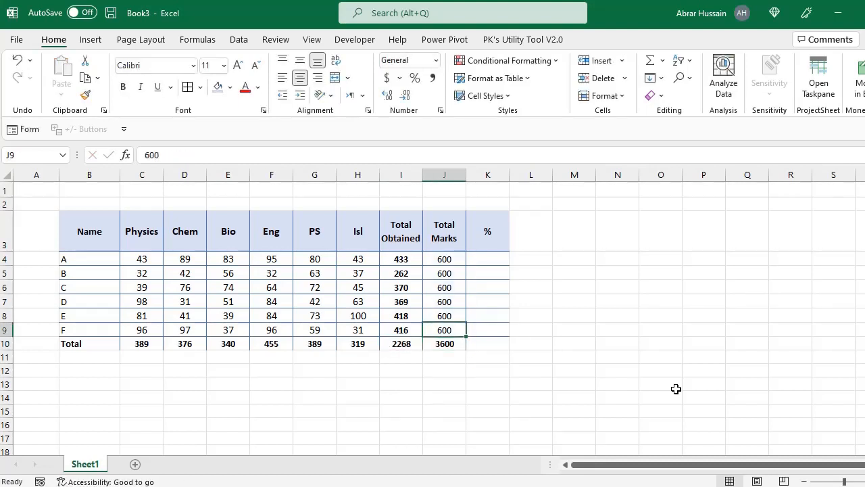
{"action": "key", "text": "Up"}
{"action": "key", "text": "Up"}
{"action": "key", "text": "Up"}
{"action": "key", "text": "Up"}
{"action": "key", "text": "Up"}
{"action": "key", "text": "Up"}
{"action": "key", "text": "Right"}
{"action": "key", "text": "Down"}
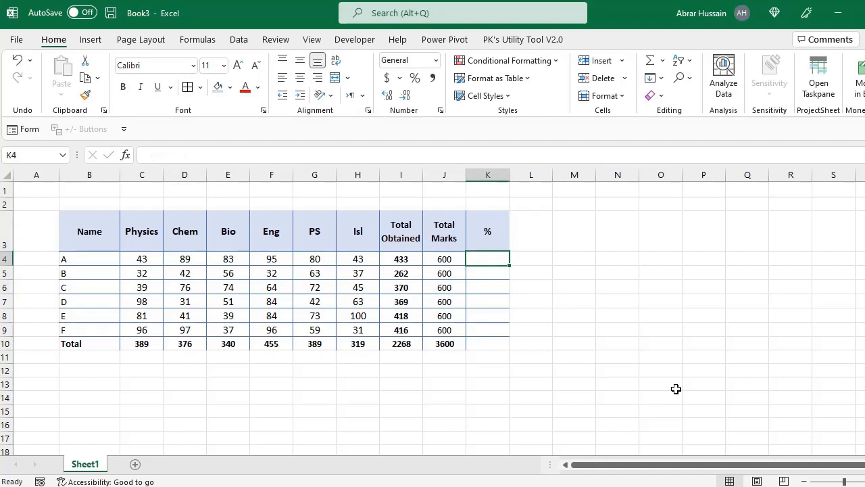
{"action": "type", "text": "="}
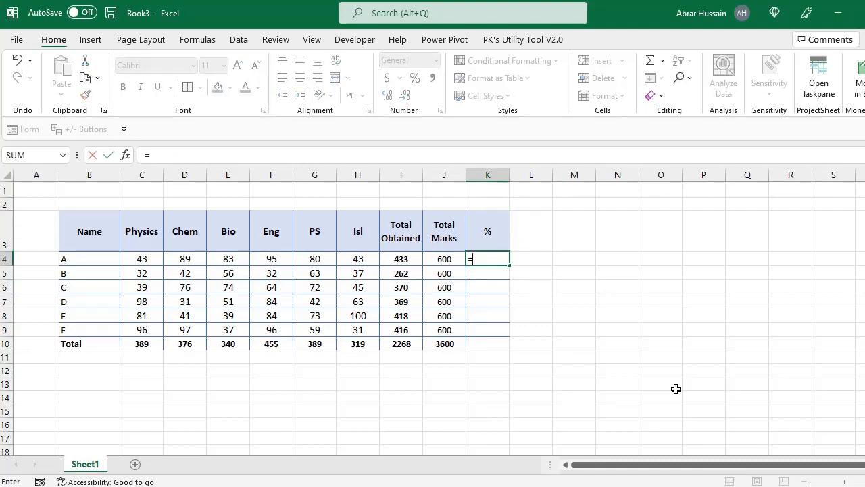
{"action": "left_click", "coordinate": [400, 260]}
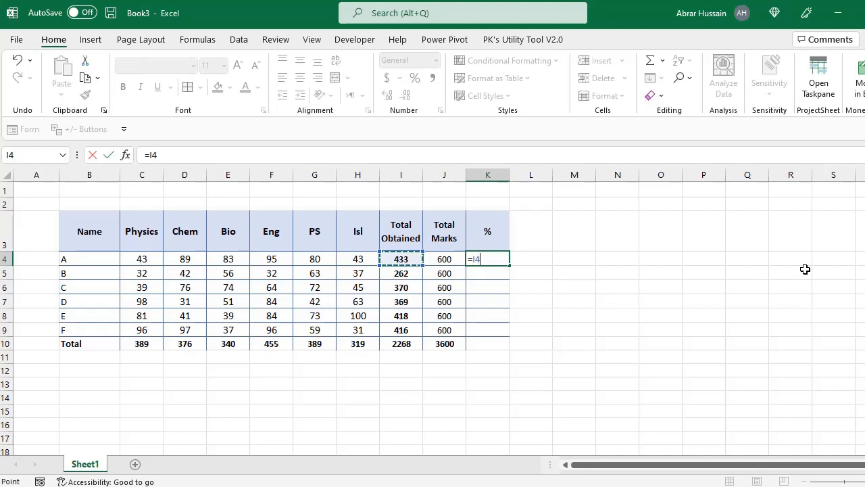
{"action": "type", "text": "/"}
{"action": "left_click", "coordinate": [451, 259]}
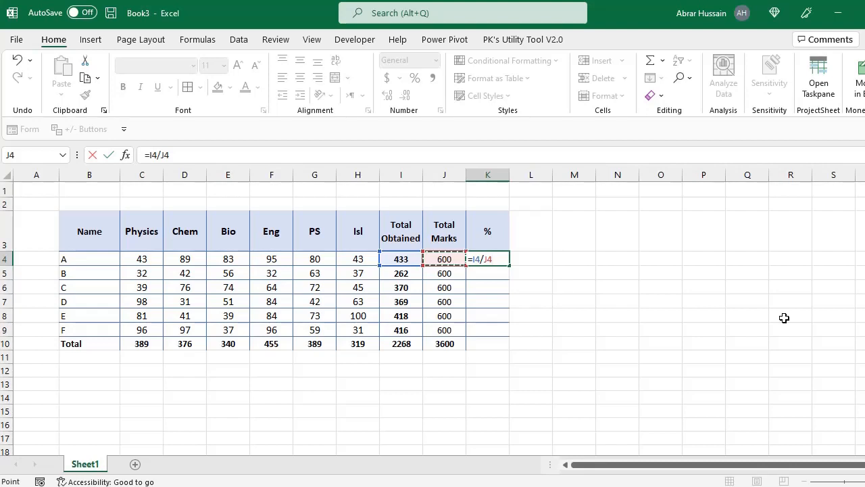
{"action": "key", "text": "Return"}
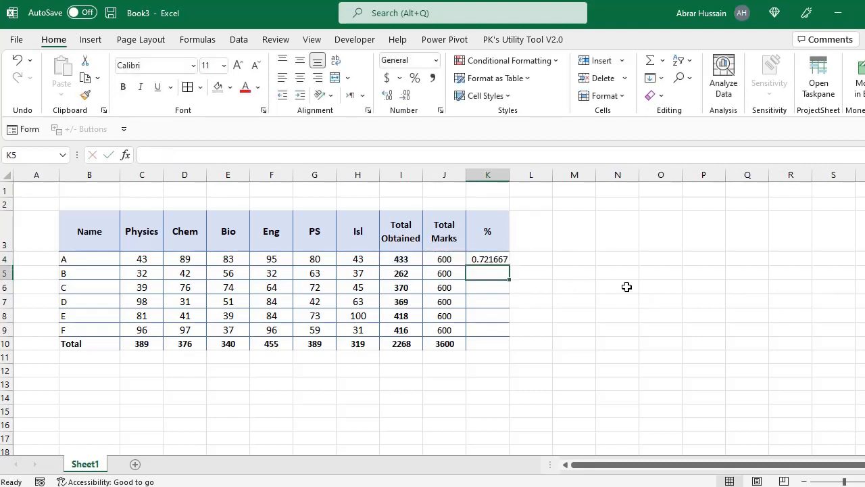
Step: Try the percentage number format on K4, and undo it
{"action": "key", "text": "Up"}
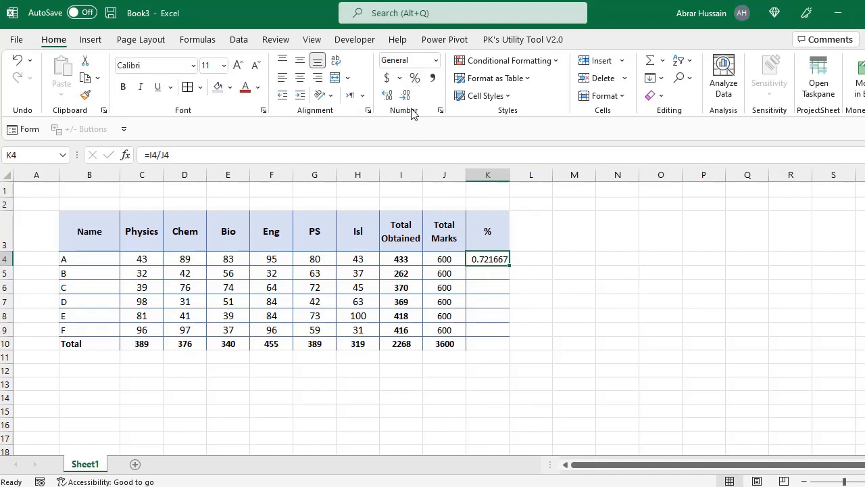
{"action": "left_click", "coordinate": [414, 78]}
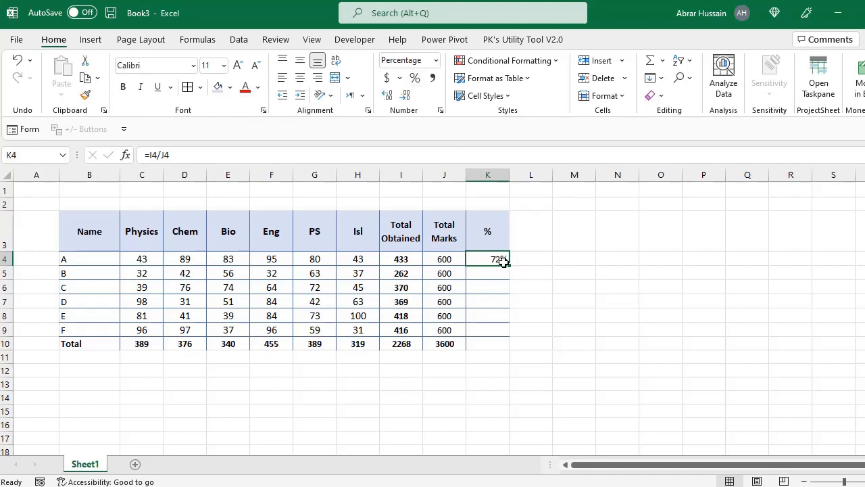
{"action": "key", "text": "ctrl+z"}
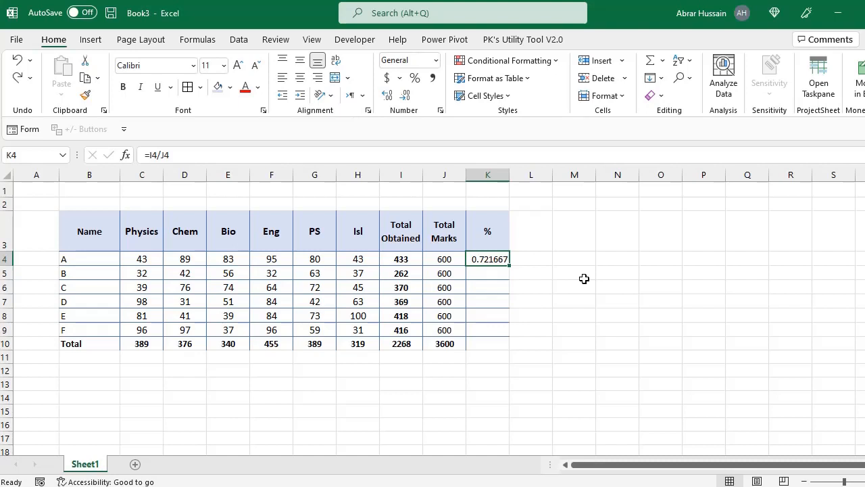
Step: Replace the formula in K4 with =(I4/J4)*100 to calculate student A's percentage
{"action": "type", "text": "="}
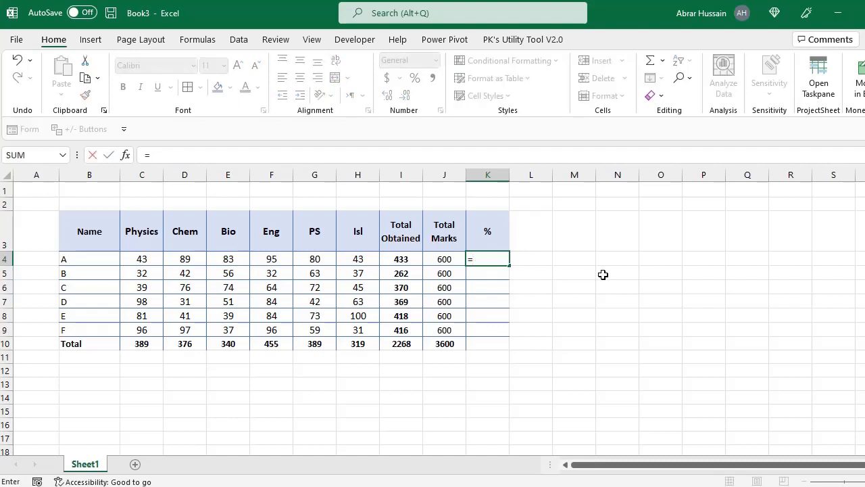
{"action": "type", "text": "("}
{"action": "left_click", "coordinate": [408, 261]}
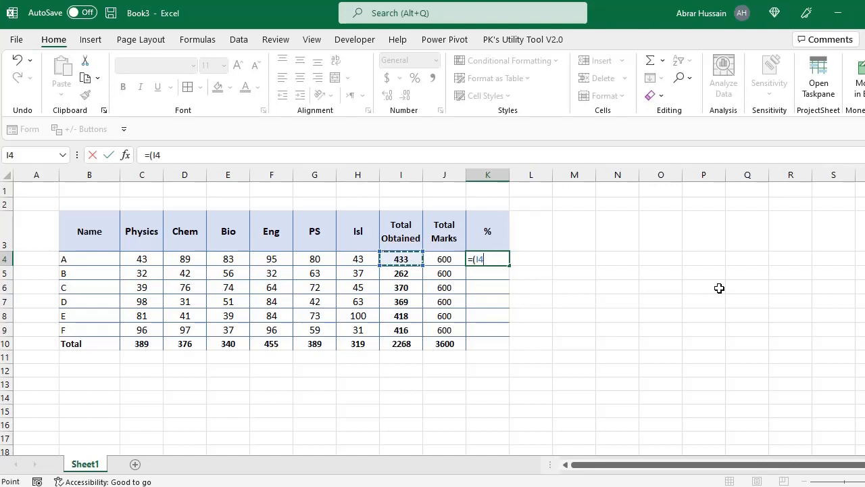
{"action": "type", "text": "/"}
{"action": "left_click", "coordinate": [450, 259]}
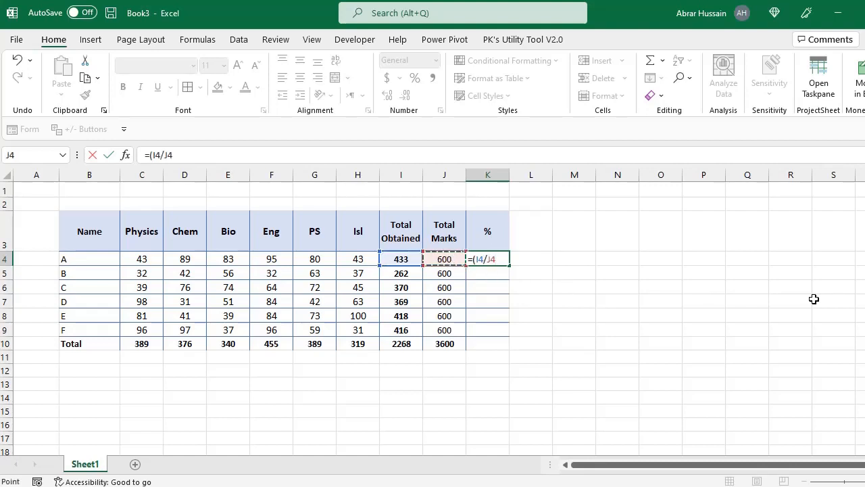
{"action": "type", "text": ")*1"}
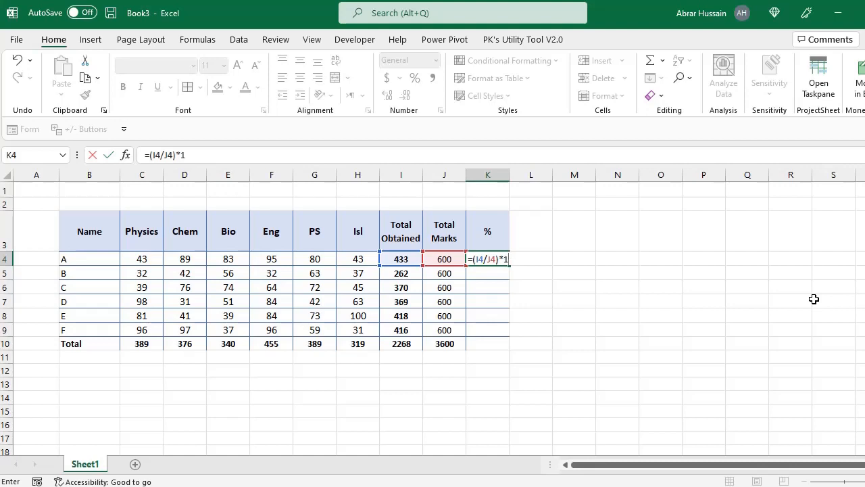
{"action": "type", "text": "00"}
{"action": "key", "text": "Return"}
Step: Reduce student A's percentage in K4 to two decimal places
{"action": "key", "text": "Up"}
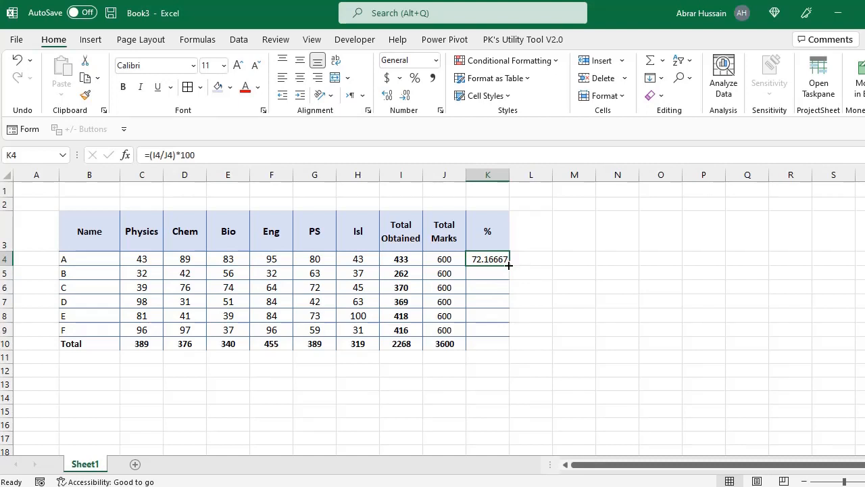
{"action": "left_click", "coordinate": [403, 97]}
{"action": "left_click", "coordinate": [403, 97]}
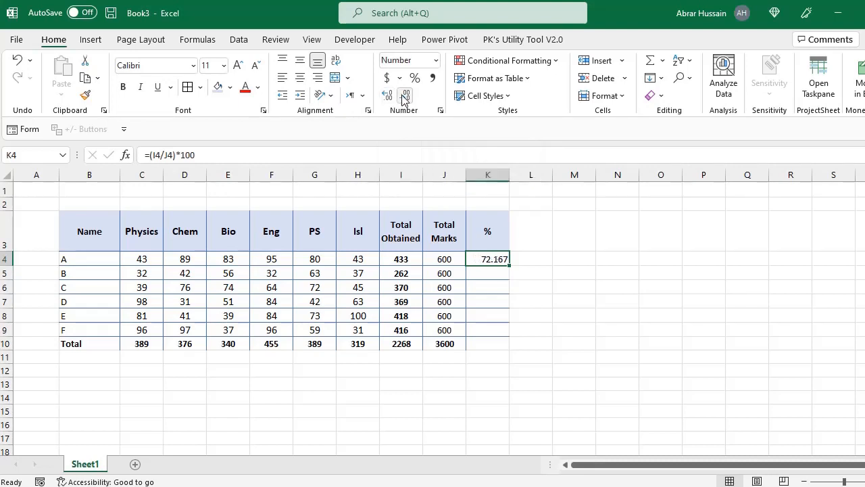
{"action": "left_click", "coordinate": [403, 96]}
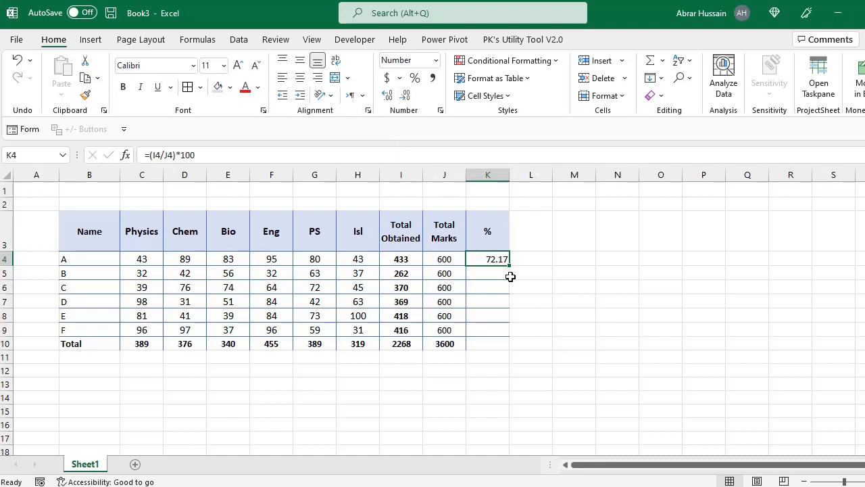
{"action": "left_click", "coordinate": [525, 258]}
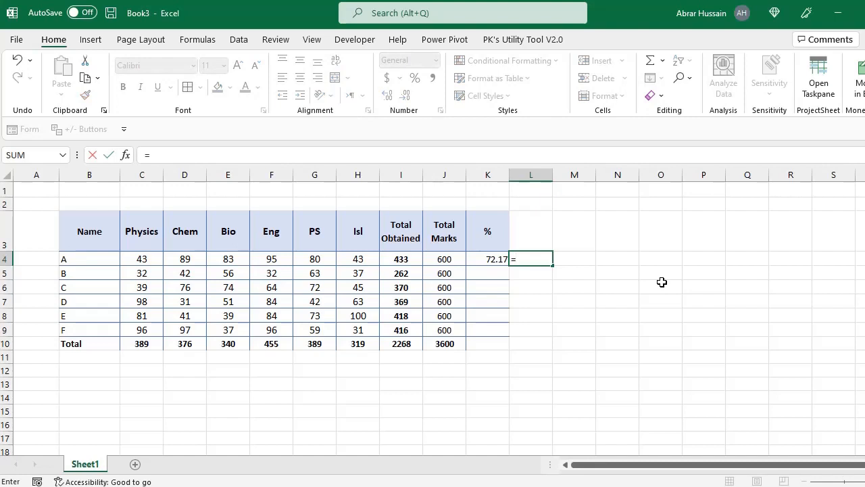
{"action": "key", "text": "Escape"}
{"action": "key", "text": "Left"}
{"action": "key", "text": "F2"}
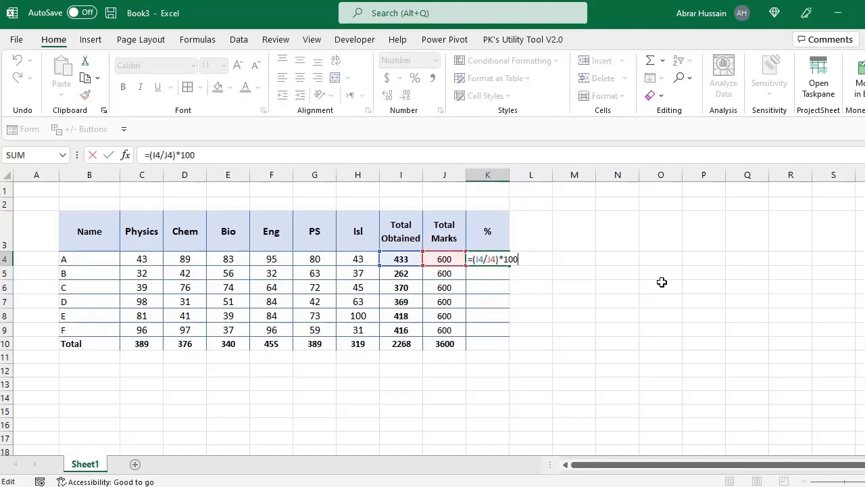
{"action": "key", "text": "shift+Left"}
{"action": "key", "text": "shift+Left"}
{"action": "key", "text": "shift+Left"}
{"action": "key", "text": "shift+Left"}
{"action": "key", "text": "shift+Left"}
{"action": "key", "text": "shift+Left"}
{"action": "key", "text": "shift+Left"}
{"action": "key", "text": "shift+Left"}
{"action": "key", "text": "shift+Left"}
{"action": "key", "text": "shift+Left"}
{"action": "key", "text": "shift+Left"}
{"action": "key", "text": "shift+Left"}
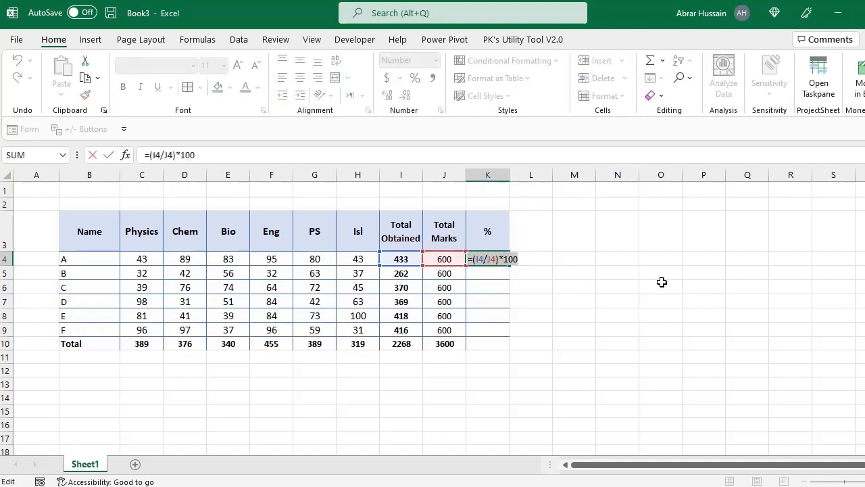
{"action": "key", "text": "Escape"}
Step: Enter =ROUND((I4/J4)*100,2) in L4 to calculate student A's percentage rounded to two decimals
{"action": "key", "text": "Right"}
{"action": "type", "text": "=ROUND"}
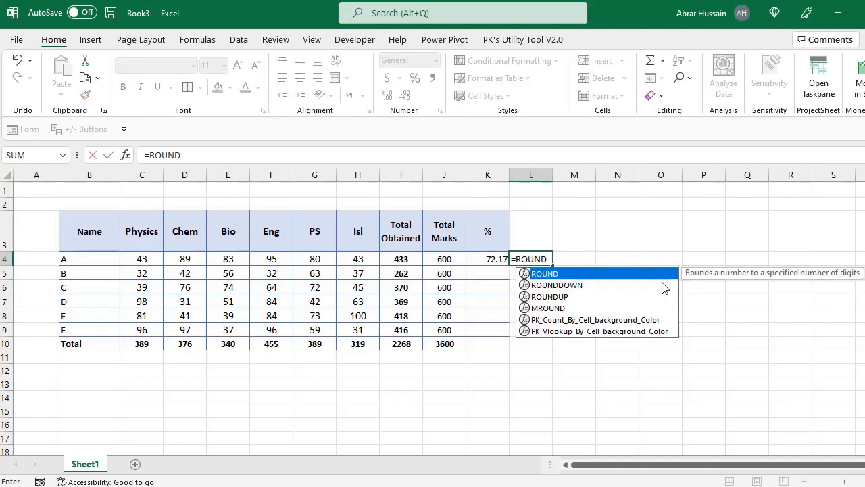
{"action": "type", "text": "("}
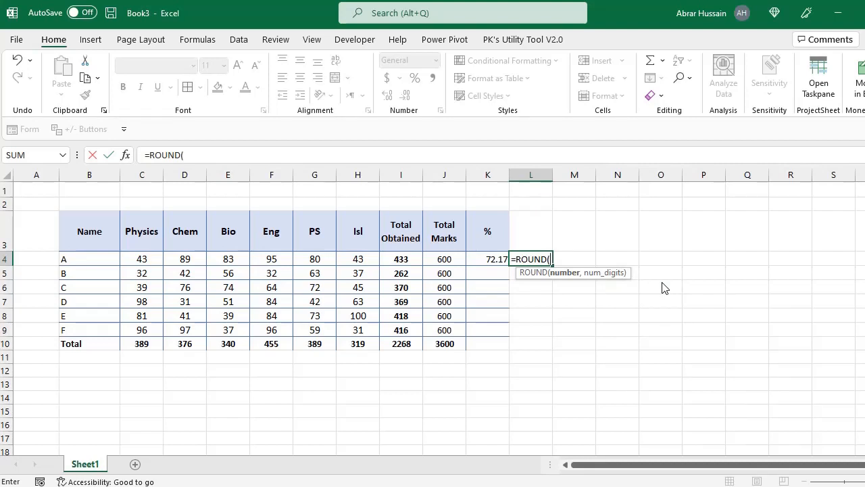
{"action": "type", "text": "("}
{"action": "left_click_drag", "start_coordinate": [548, 260], "coordinate": [556, 259]}
{"action": "left_click", "coordinate": [564, 258]}
{"action": "left_click", "coordinate": [400, 259]}
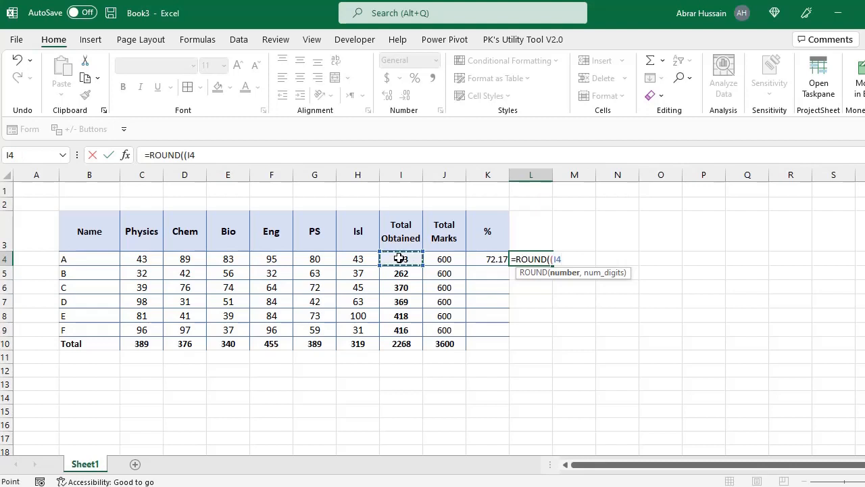
{"action": "type", "text": "/"}
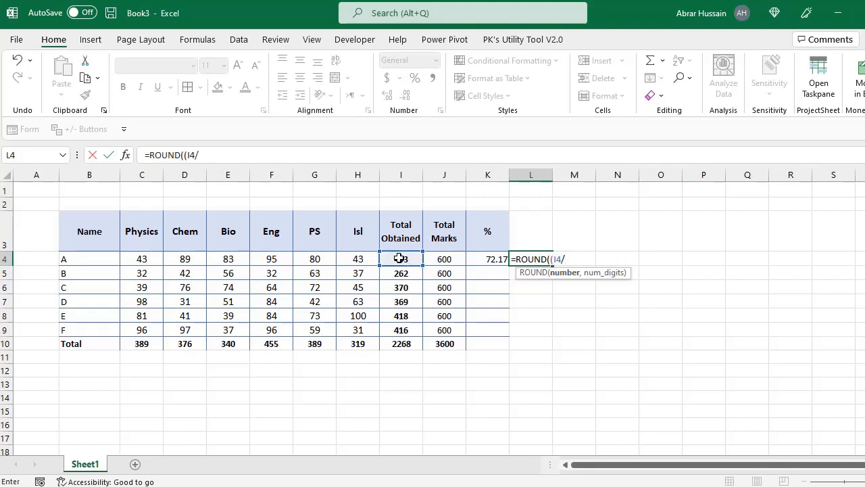
{"action": "left_click", "coordinate": [451, 260]}
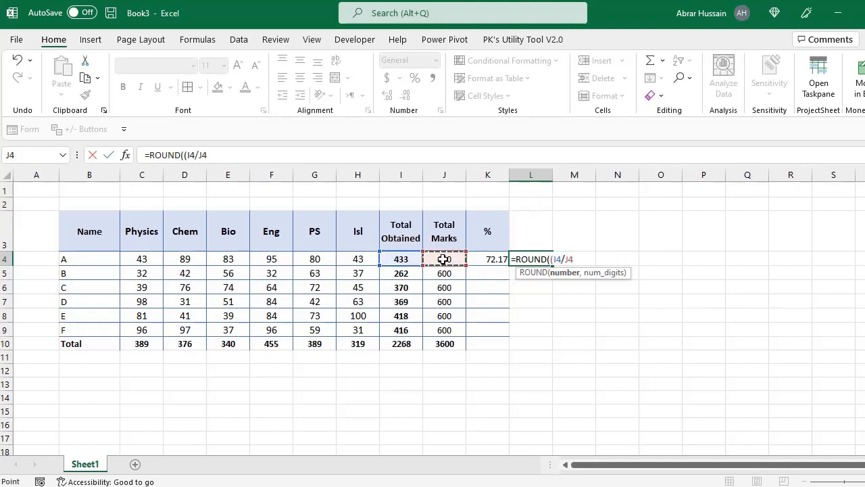
{"action": "type", "text": ")*100"}
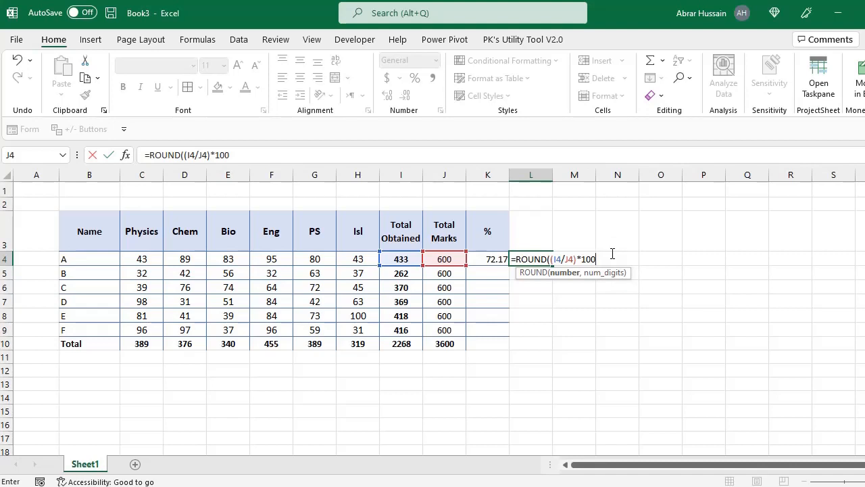
{"action": "type", "text": ","}
{"action": "type", "text": ")"}
{"action": "key", "text": "Return"}
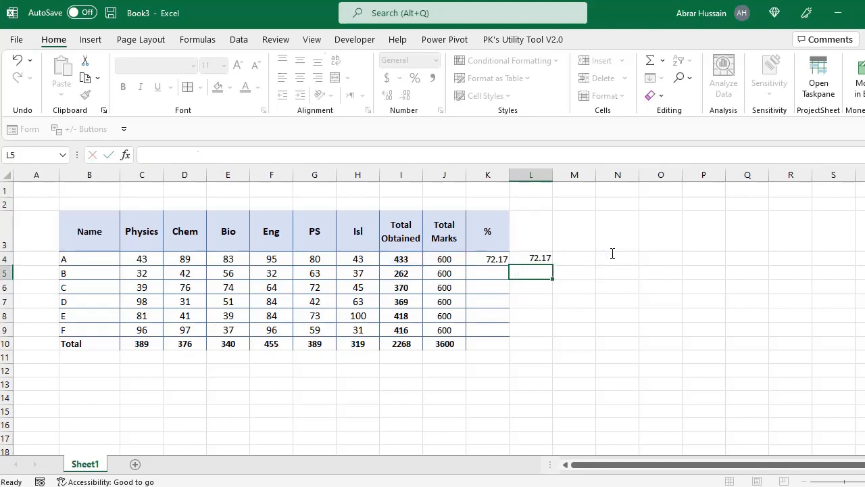
Step: Change the number of digits in L4's ROUND formula to 0
{"action": "key", "text": "Up"}
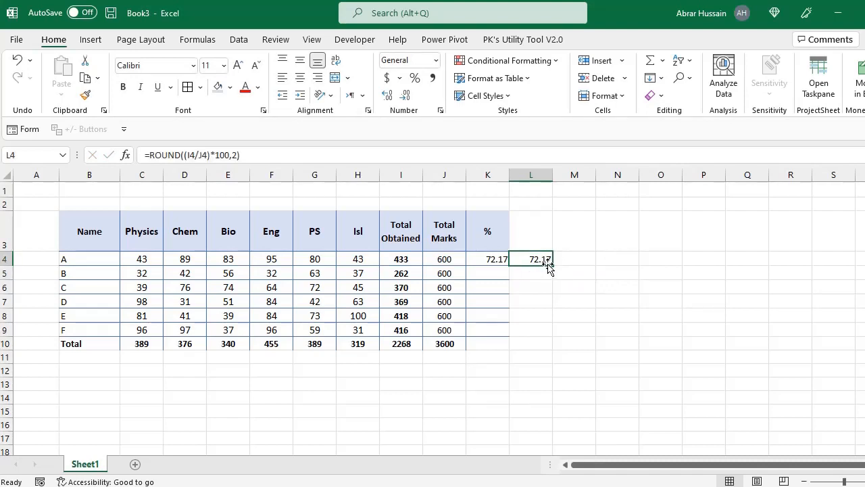
{"action": "key", "text": "F2"}
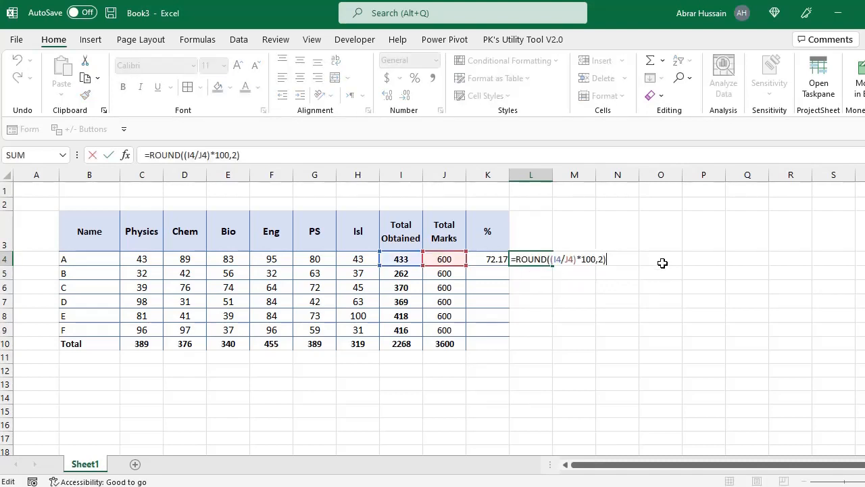
{"action": "key", "text": "Left"}
{"action": "key", "text": "BackSpace"}
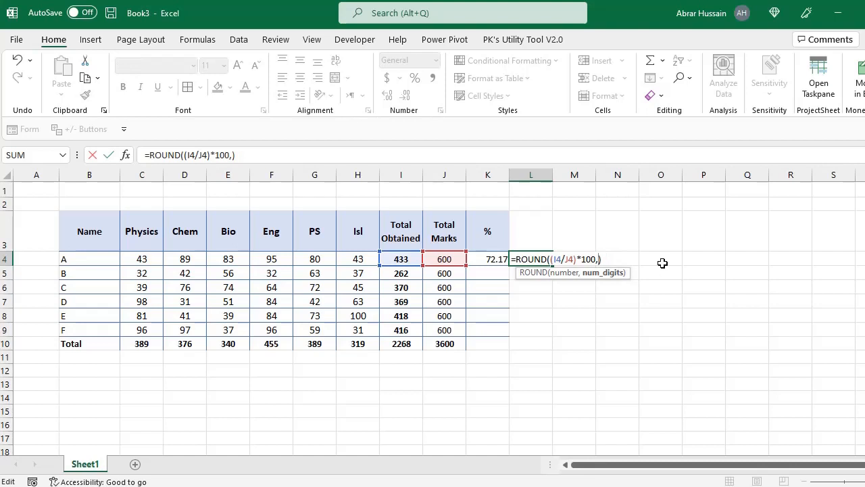
{"action": "type", "text": "0"}
{"action": "key", "text": "Return"}
Step: Set the number of digits in L4's ROUND formula to 4, giving =ROUND((I4/J4)*100,4)
{"action": "key", "text": "Up"}
{"action": "key", "text": "F2"}
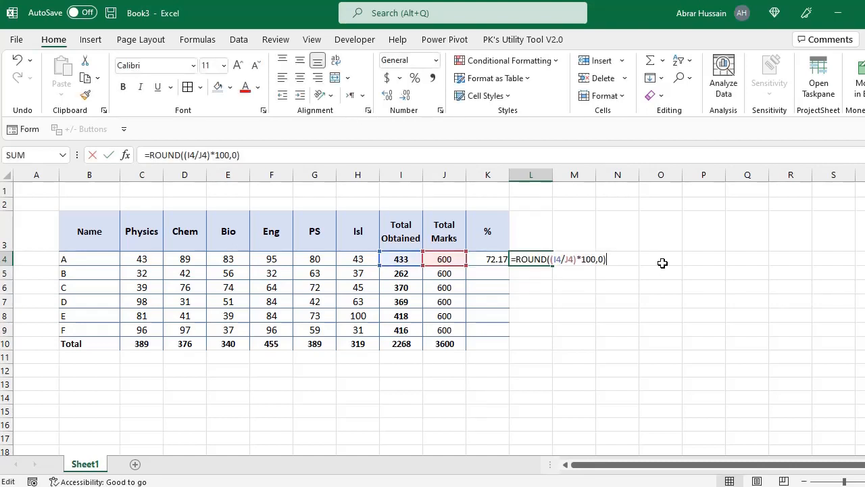
{"action": "key", "text": "Escape"}
{"action": "key", "text": "F2"}
{"action": "key", "text": "Left"}
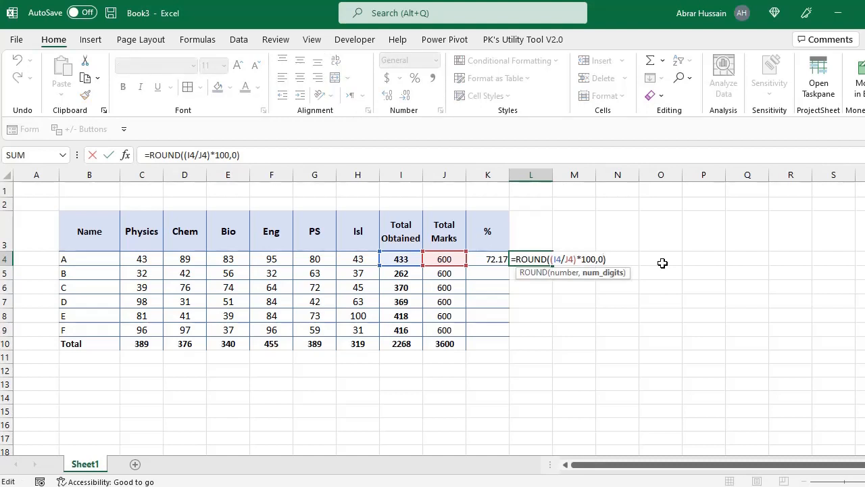
{"action": "key", "text": "BackSpace"}
{"action": "type", "text": "4"}
{"action": "key", "text": "Return"}
{"action": "key", "text": "Up"}
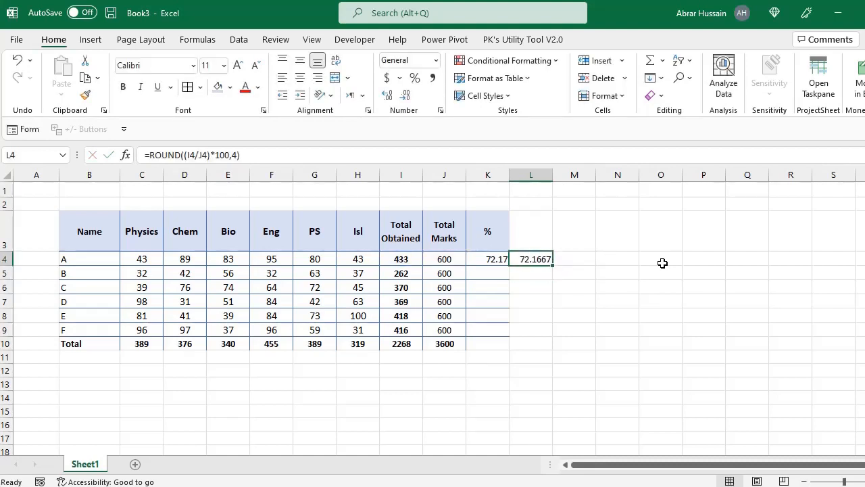
Step: Compare the ROUND formula in L4 with the percentage formula in K4
{"action": "key", "text": "F2"}
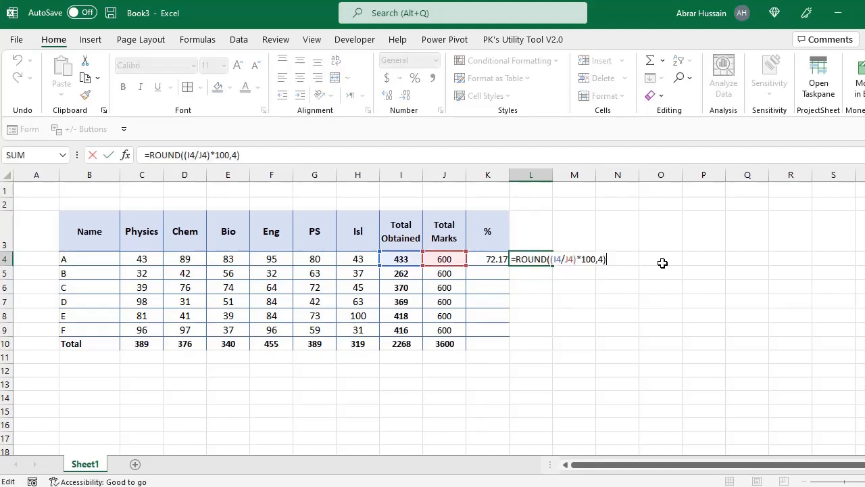
{"action": "key", "text": "Escape"}
{"action": "key", "text": "Left"}
{"action": "key", "text": "F2"}
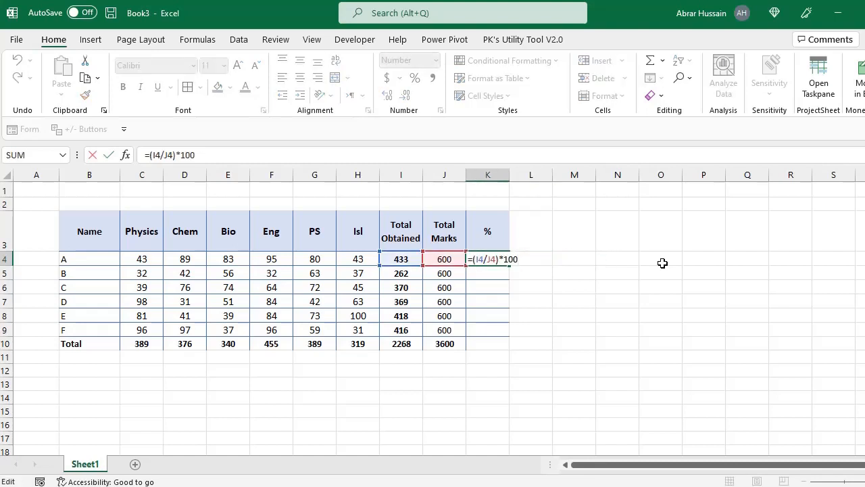
{"action": "key", "text": "Escape"}
{"action": "key", "text": "F2"}
{"action": "key", "text": "Escape"}
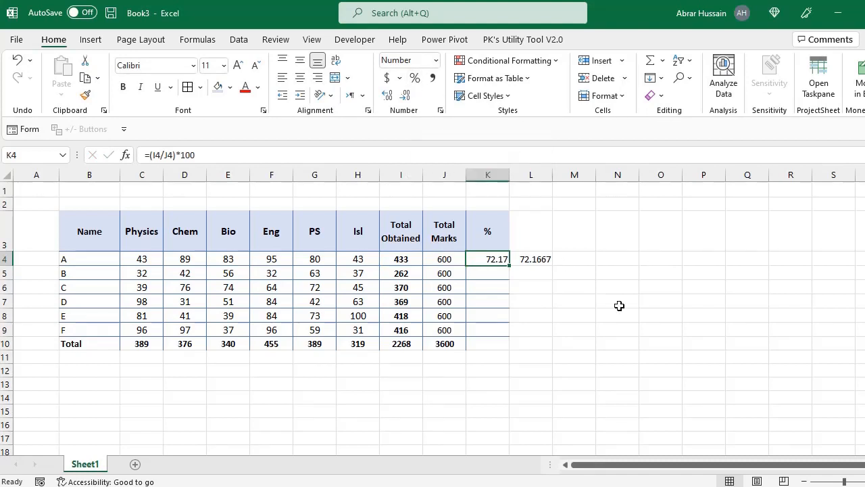
Step: Remove the 100 multiplier from the end of student A's percentage formula in K4
{"action": "key", "text": "F2"}
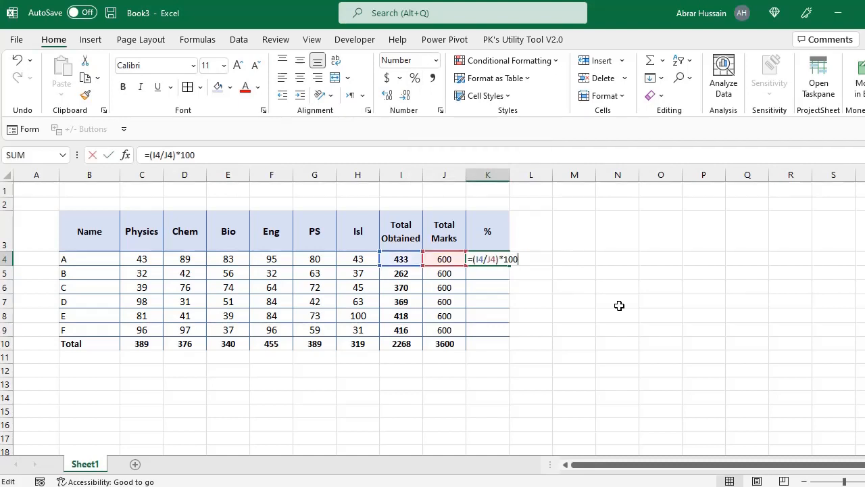
{"action": "key", "text": "BackSpace"}
{"action": "key", "text": "BackSpace"}
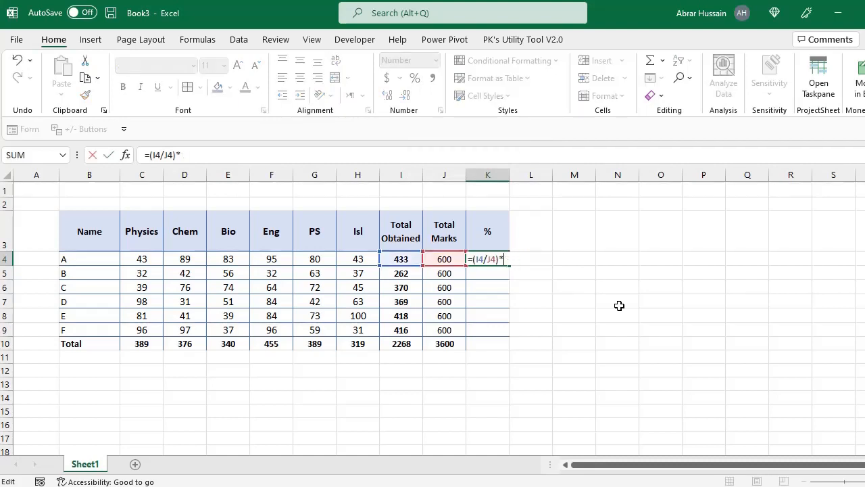
Step: Complete K4's formula as =(I4/J4) and format the cell as a percentage
{"action": "key", "text": "BackSpace"}
{"action": "key", "text": "ctrl+Return"}
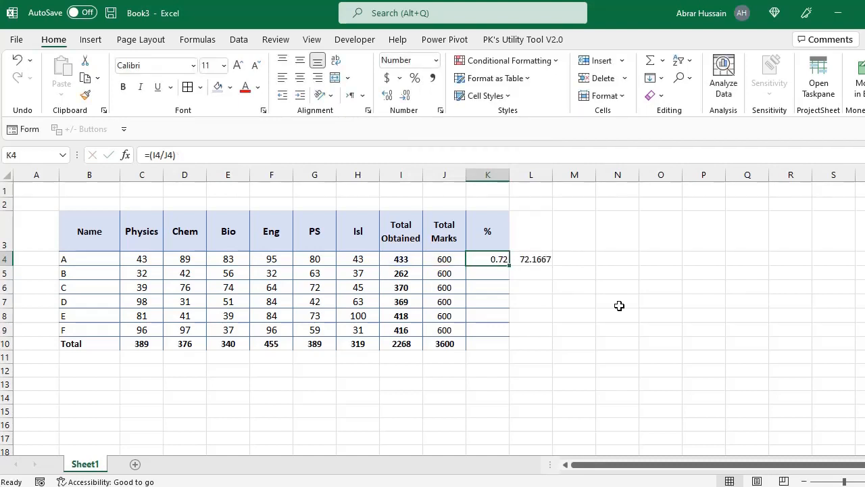
{"action": "left_click", "coordinate": [414, 80]}
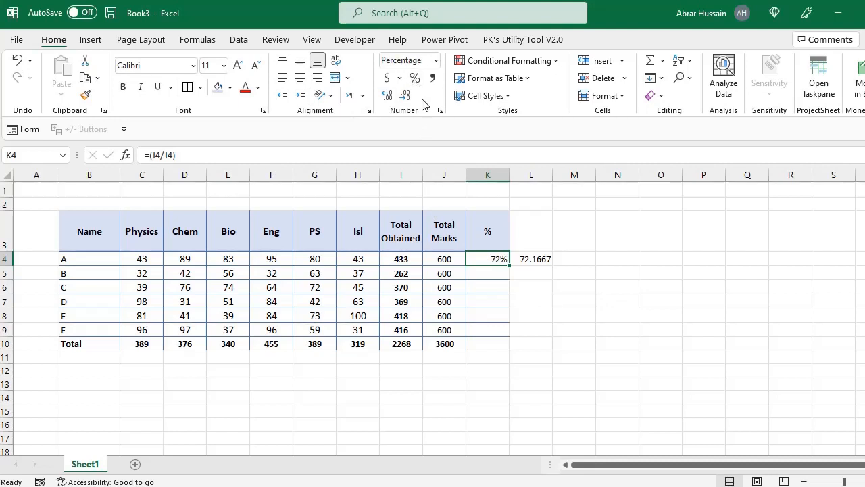
{"action": "right_click", "coordinate": [499, 257]}
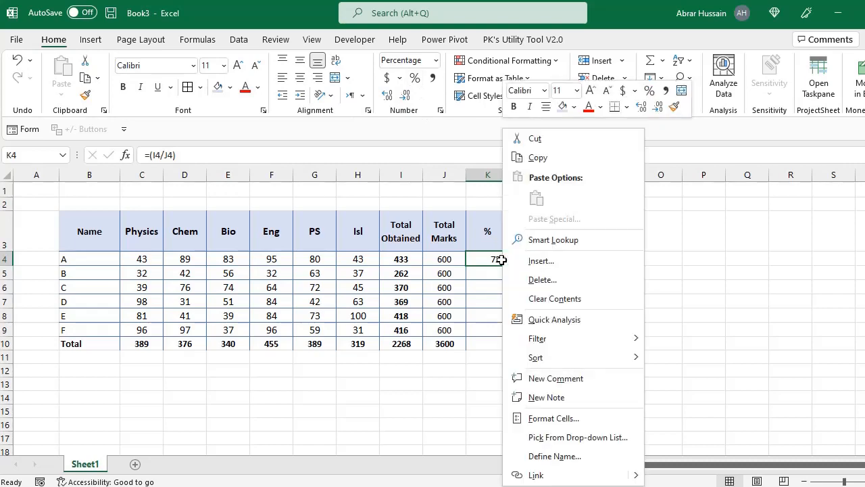
{"action": "left_click", "coordinate": [547, 426]}
{"action": "key", "text": "Escape"}
Step: Clear the leftover value in L4 and centre the percentage in K4 horizontally
{"action": "key", "text": "Right"}
{"action": "key", "text": "Delete"}
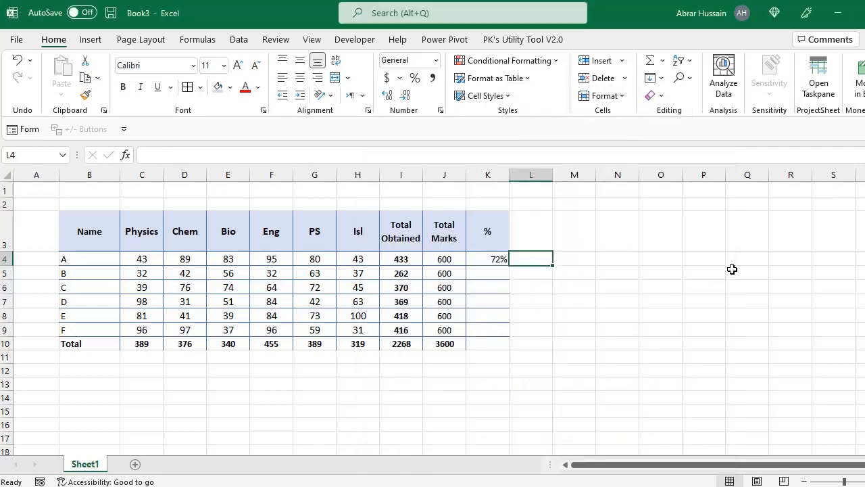
{"action": "key", "text": "Left"}
{"action": "left_click", "coordinate": [300, 78]}
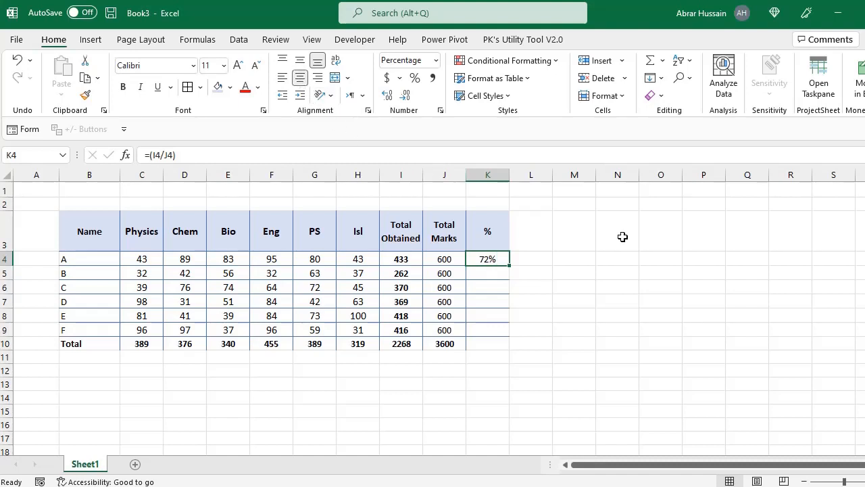
Step: Copy the percentage formula from K4 into K5 through K9 for students B to F
{"action": "key", "text": "ctrl+c"}
{"action": "key", "text": "Down"}
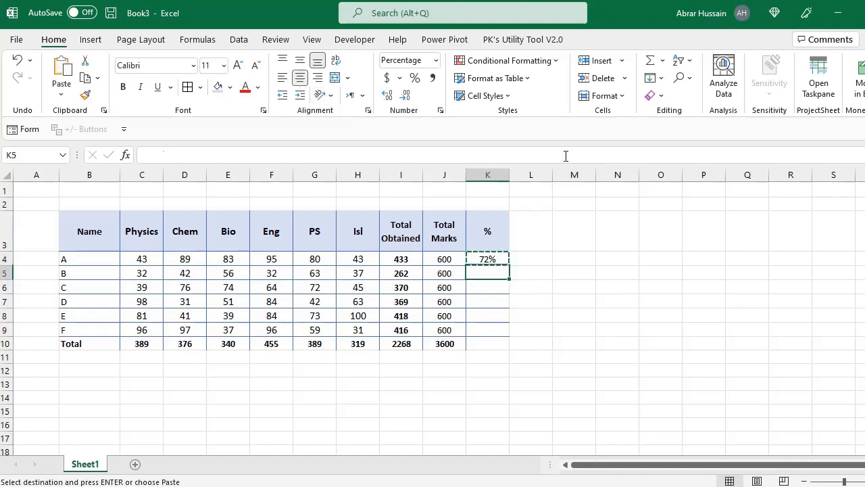
{"action": "key", "text": "ctrl+v"}
{"action": "key", "text": "Down"}
{"action": "key", "text": "ctrl+v"}
{"action": "key", "text": "Down"}
{"action": "key", "text": "ctrl+v"}
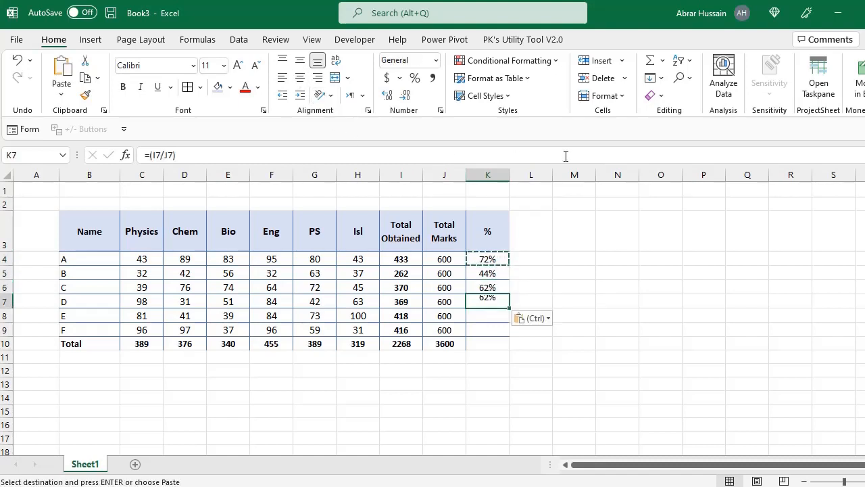
{"action": "key", "text": "Down"}
{"action": "key", "text": "ctrl+v"}
{"action": "key", "text": "Down"}
{"action": "key", "text": "ctrl+v"}
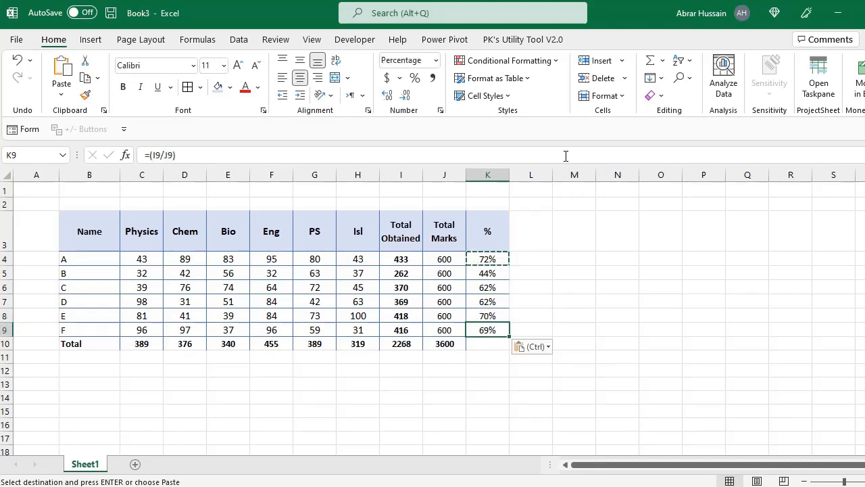
Step: Paste the percentage formula into K10 in the Total row and make that cell bold
{"action": "key", "text": "Up"}
{"action": "key", "text": "Down"}
{"action": "key", "text": "Left"}
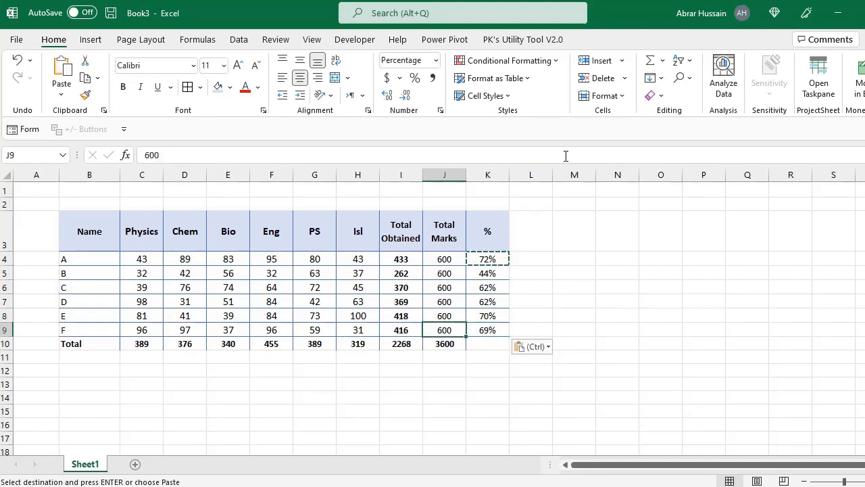
{"action": "key", "text": "Down"}
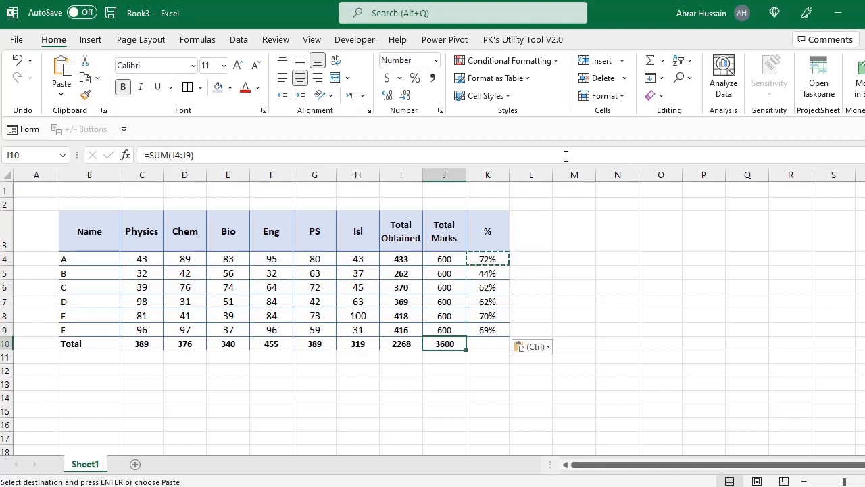
{"action": "key", "text": "Left"}
{"action": "key", "text": "Right"}
{"action": "key", "text": "Left"}
{"action": "key", "text": "Right"}
{"action": "key", "text": "Right"}
{"action": "key", "text": "ctrl+v"}
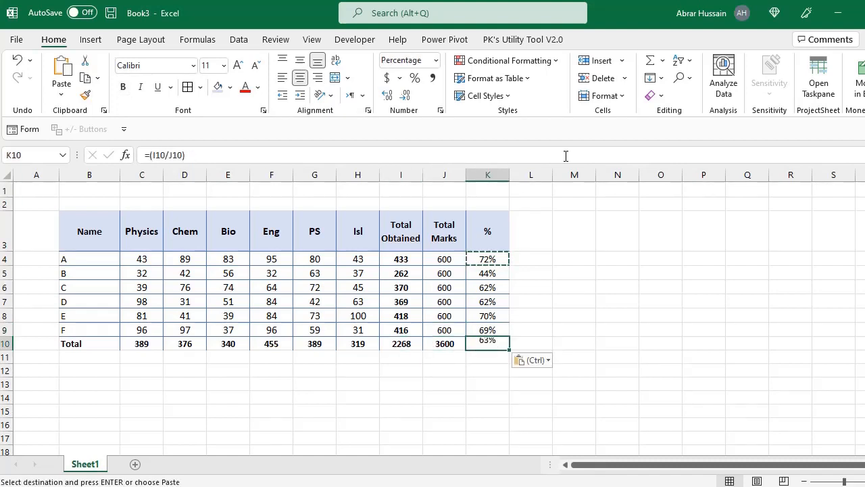
{"action": "key", "text": "Escape"}
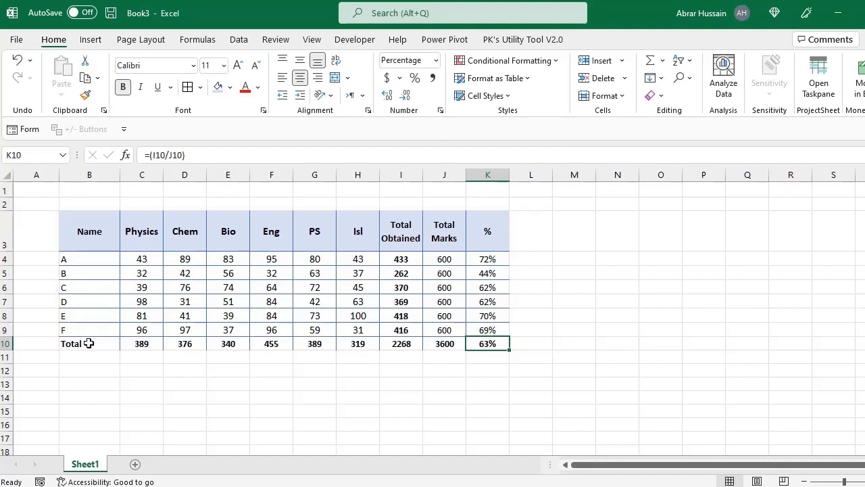
Step: Fill the Total row from B10 to K10 with a light gray theme colour
{"action": "left_click_drag", "start_coordinate": [84, 343], "coordinate": [468, 343]}
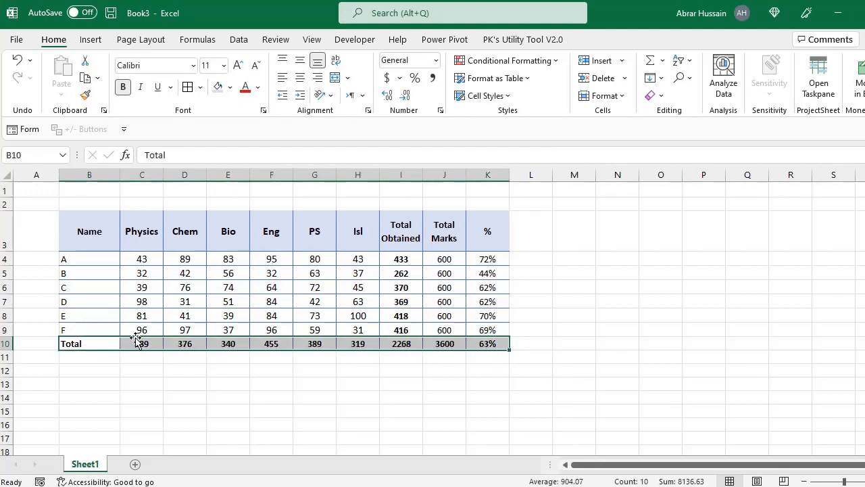
{"action": "left_click", "coordinate": [230, 87]}
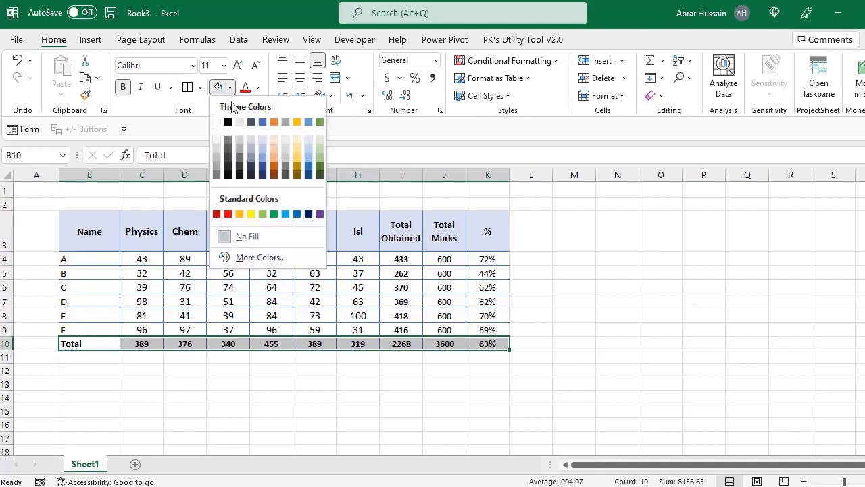
{"action": "left_click", "coordinate": [214, 145]}
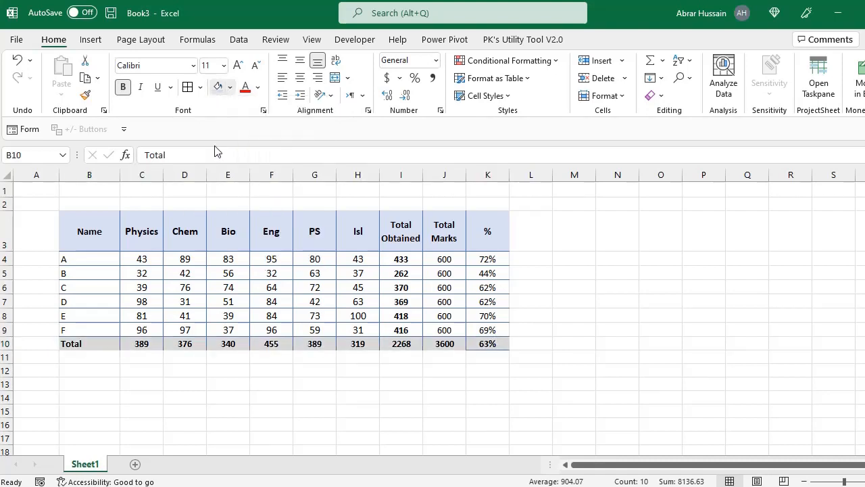
{"action": "left_click", "coordinate": [531, 329]}
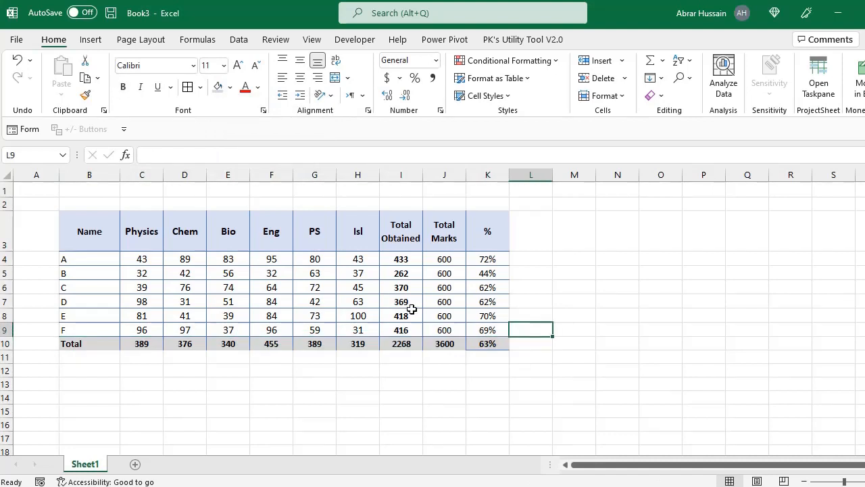
{"action": "left_click_drag", "start_coordinate": [88, 230], "coordinate": [481, 342]}
{"action": "double_click", "coordinate": [394, 258]}
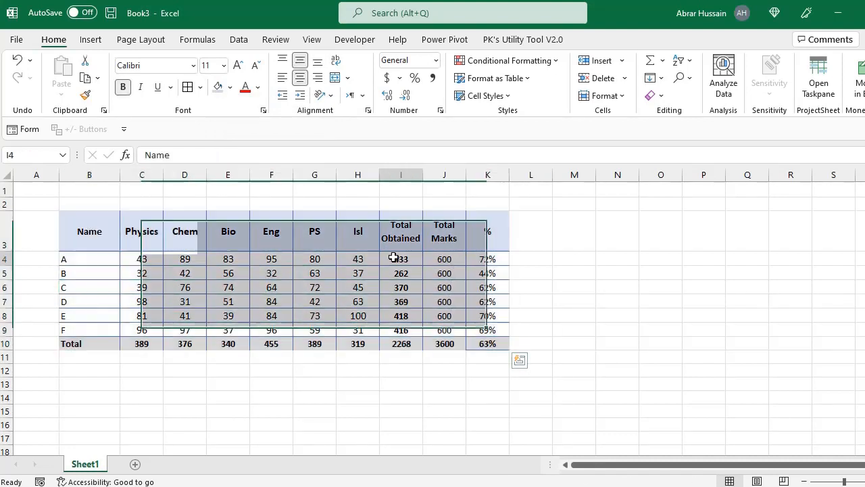
{"action": "left_click", "coordinate": [490, 260]}
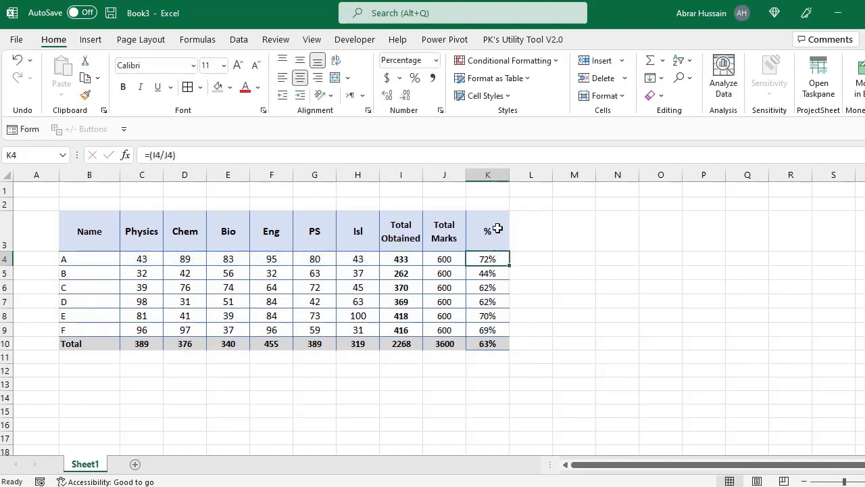
Step: Widen the % column K slightly beyond the neighbouring Total Marks column
{"action": "left_click_drag", "start_coordinate": [510, 175], "coordinate": [517, 176]}
{"action": "left_click", "coordinate": [476, 272]}
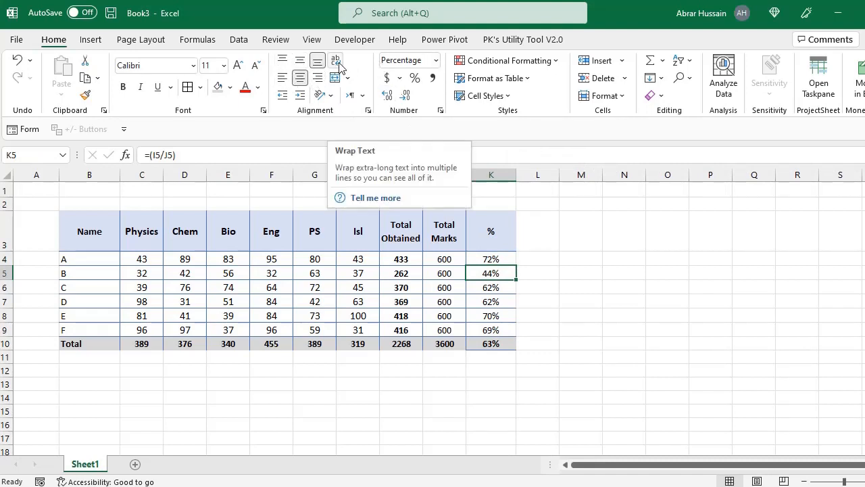
{"action": "left_click", "coordinate": [423, 228]}
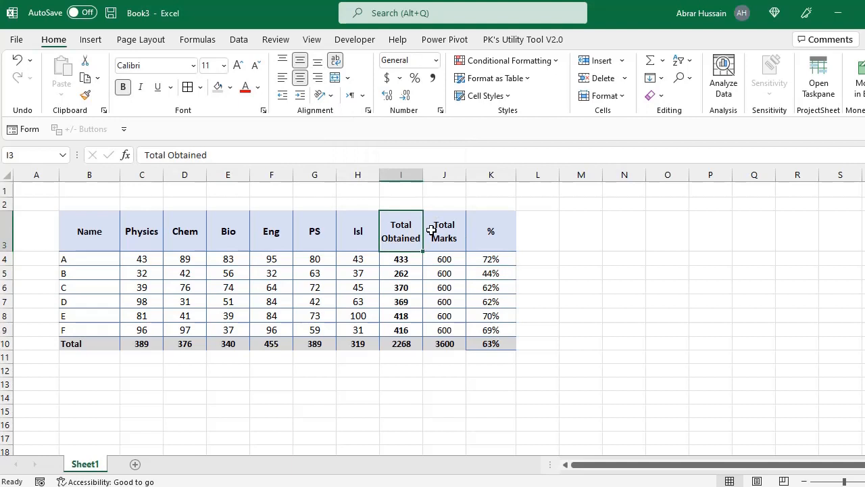
Step: Enter the sample text "sdsdasdasdsadasdas" in L3 and wrap it within the cell
{"action": "left_click", "coordinate": [534, 229]}
{"action": "type", "text": "sdsdasdasdsadasdas"}
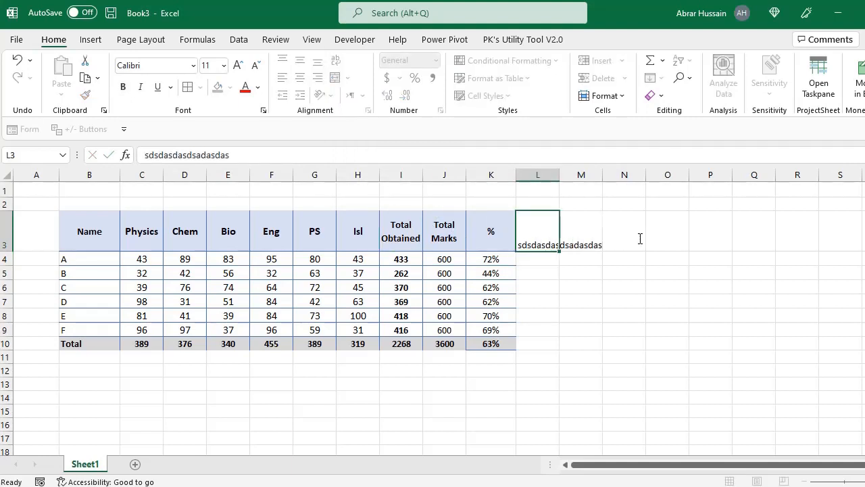
{"action": "key", "text": "ctrl+Return"}
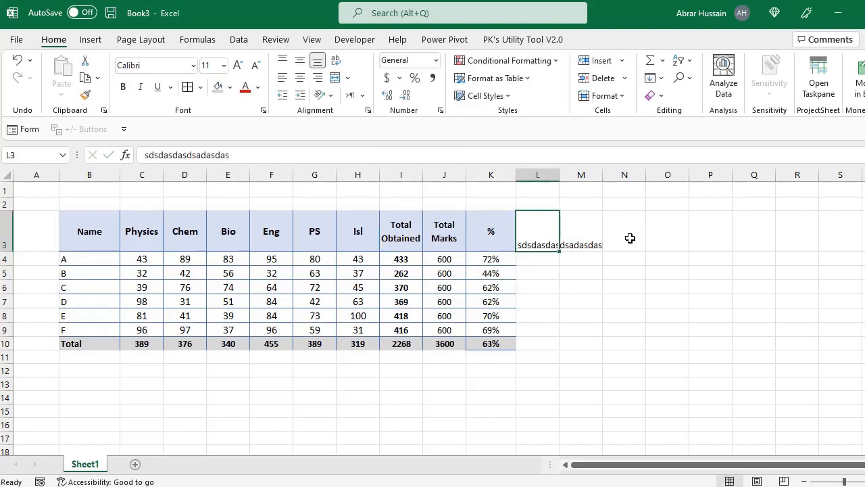
{"action": "left_click", "coordinate": [337, 61]}
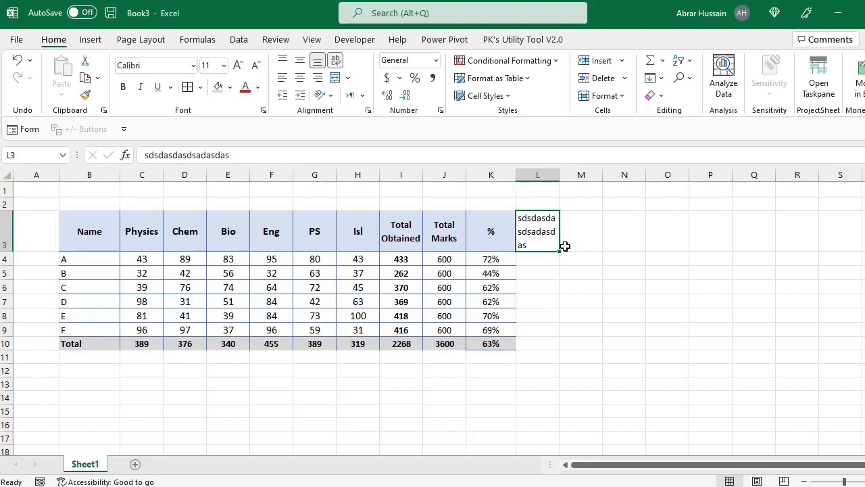
Step: Set the width of column L to 20
{"action": "mouse_move", "coordinate": [559, 177]}
{"action": "left_mouse_down"}
{"action": "mouse_move", "coordinate": [638, 179]}
{"action": "mouse_move", "coordinate": [566, 197]}
{"action": "mouse_move", "coordinate": [567, 183]}
{"action": "left_mouse_up"}
{"action": "left_click", "coordinate": [544, 177]}
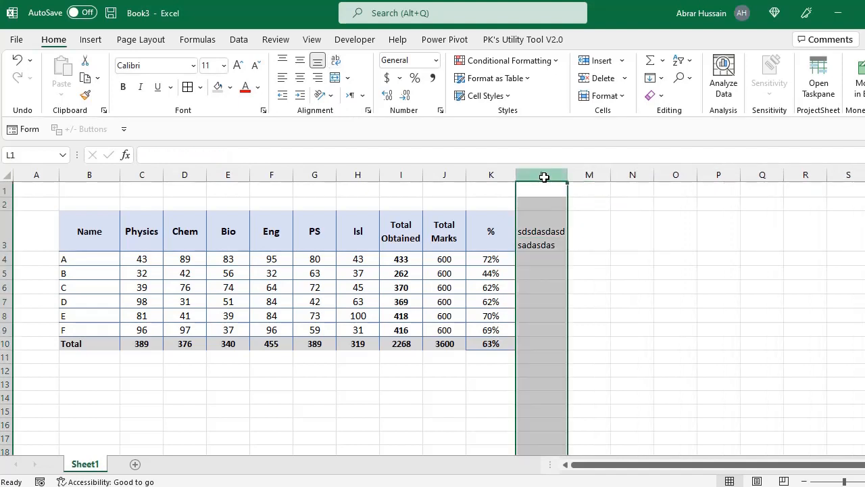
{"action": "right_click", "coordinate": [544, 176]}
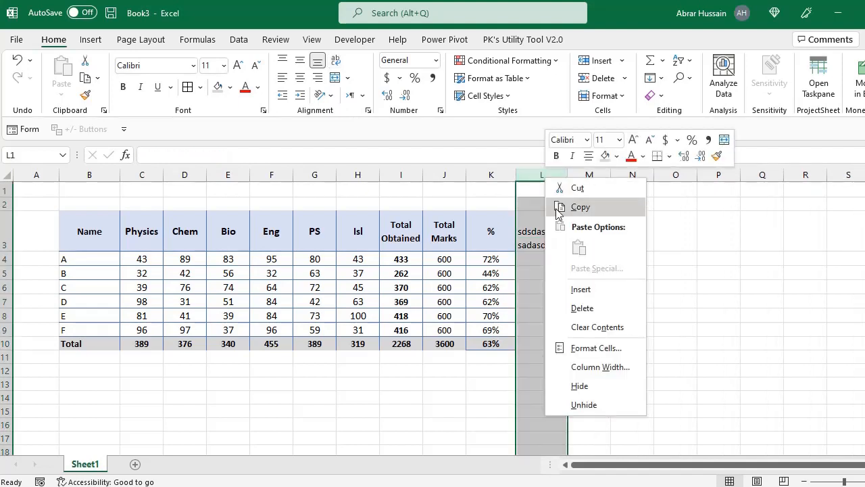
{"action": "left_click", "coordinate": [605, 366]}
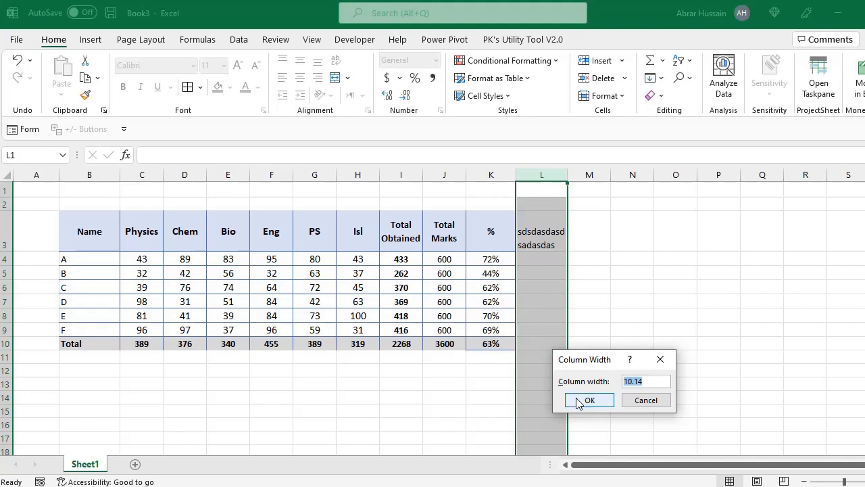
{"action": "type", "text": "2"}
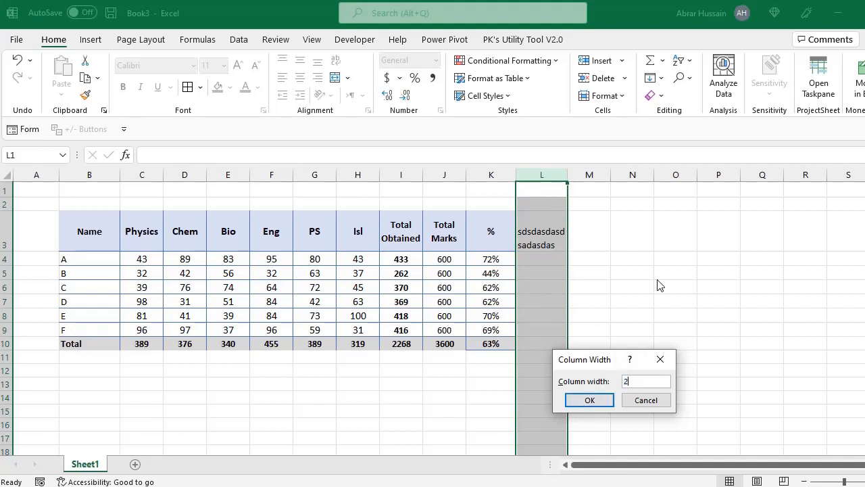
{"action": "type", "text": "0"}
{"action": "left_click", "coordinate": [587, 398]}
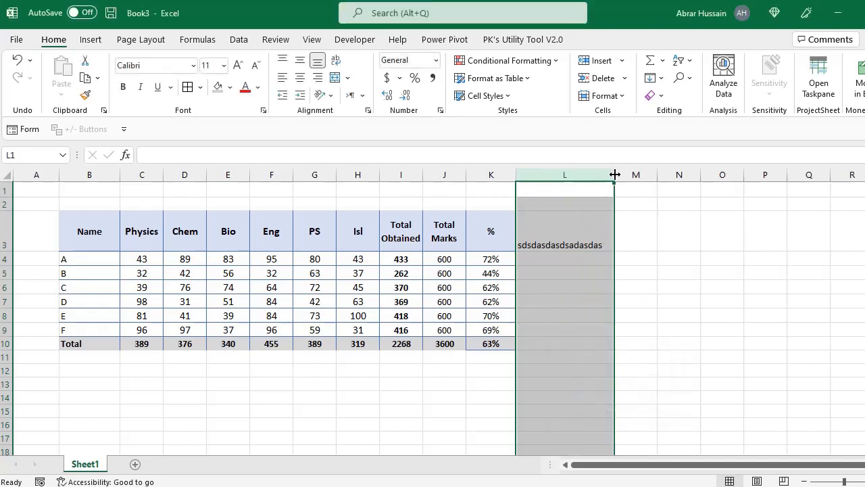
Step: Narrow column L so that the wrapped sample text in L3 takes two lines
{"action": "left_click_drag", "start_coordinate": [614, 177], "coordinate": [568, 176]}
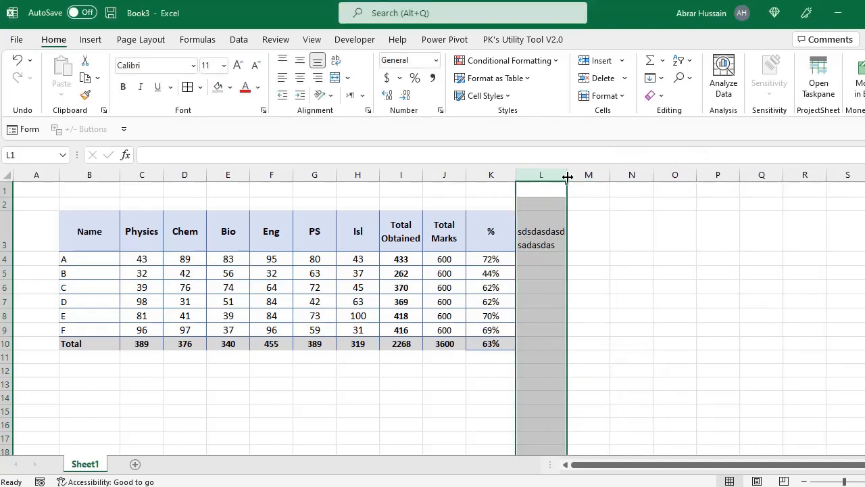
{"action": "left_click", "coordinate": [544, 222]}
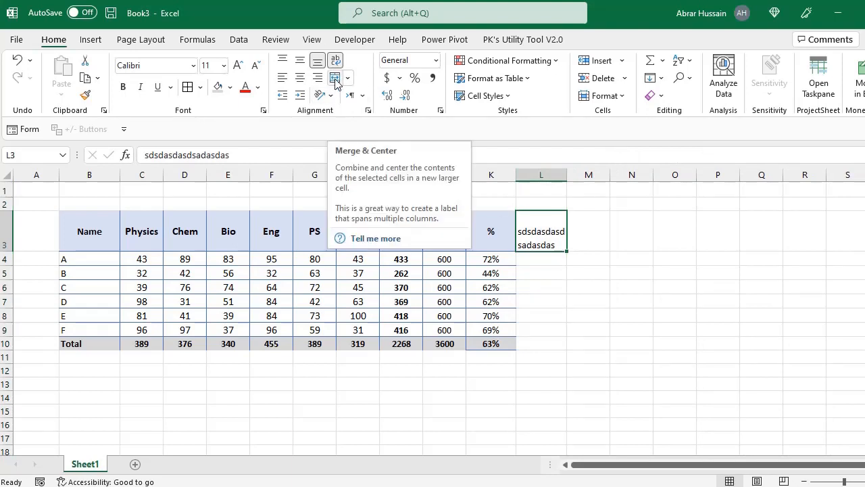
Step: Merge and center cells B2 to K2 above the table's header row
{"action": "left_click", "coordinate": [87, 284]}
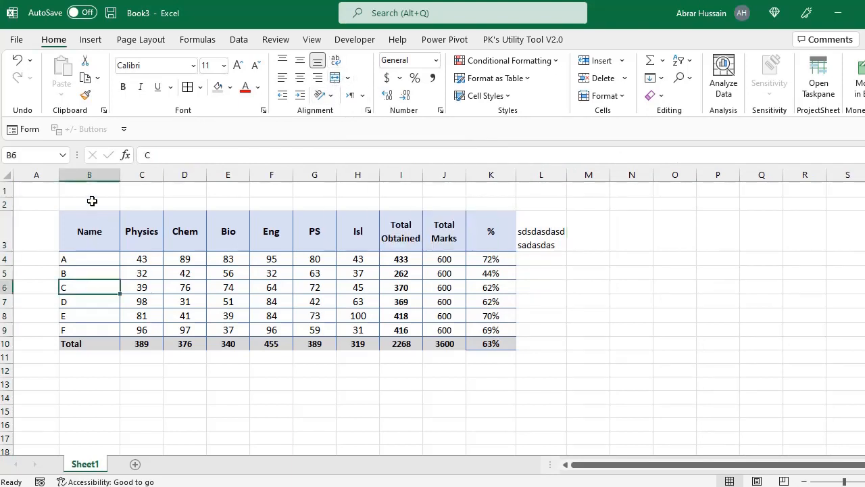
{"action": "left_click_drag", "start_coordinate": [90, 202], "coordinate": [477, 203]}
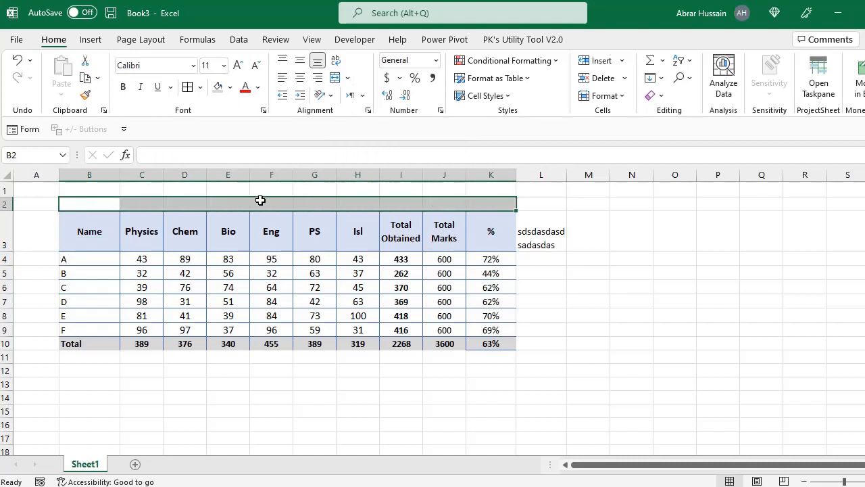
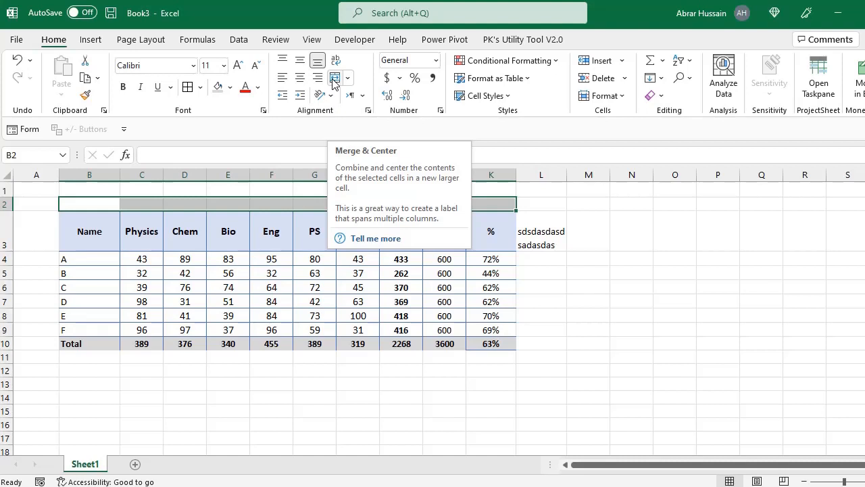
{"action": "left_click", "coordinate": [334, 80]}
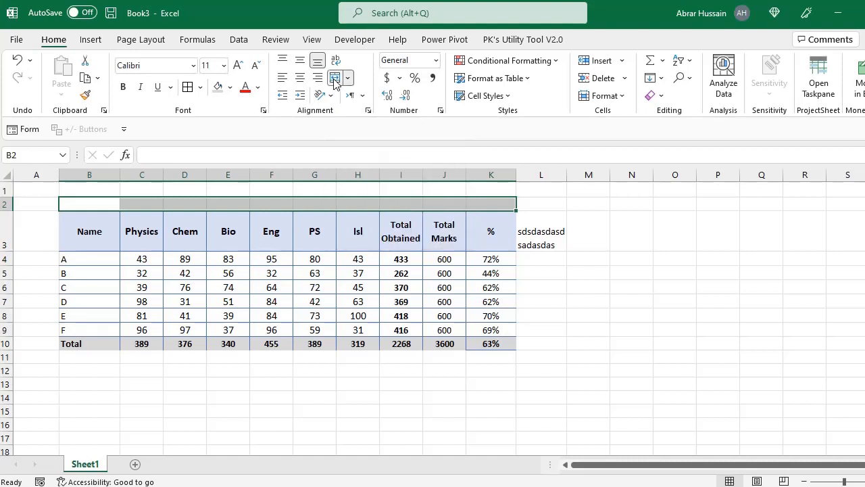
Step: Enter the heading "Marks Sheet of Students" in the merged row 2 cell and make it bold
{"action": "double_click", "coordinate": [208, 200]}
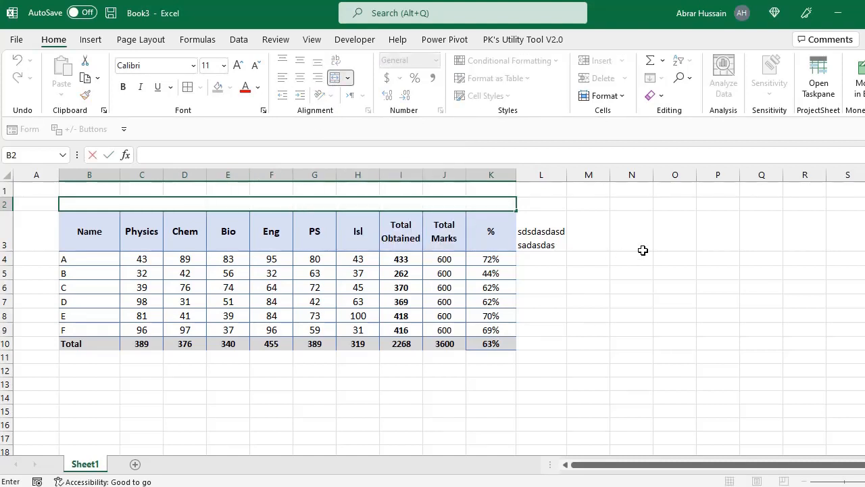
{"action": "type", "text": "Marks Sheet pf"}
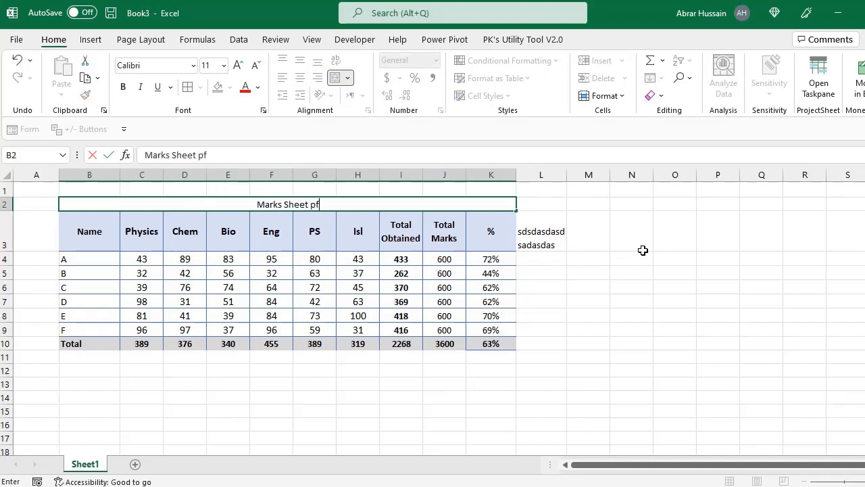
{"action": "type", "text": " STudents"}
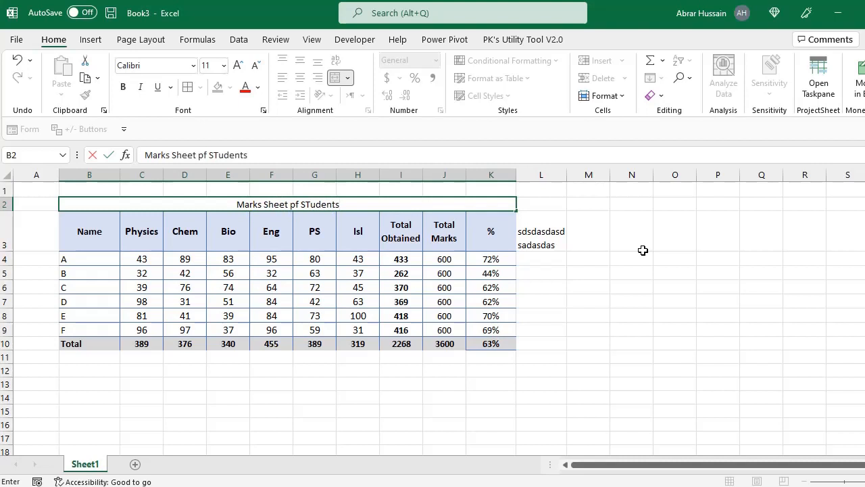
{"action": "key", "text": "F2"}
{"action": "key", "text": "Return"}
{"action": "key", "text": "Up"}
{"action": "key", "text": "F2"}
{"action": "key", "text": "Left"}
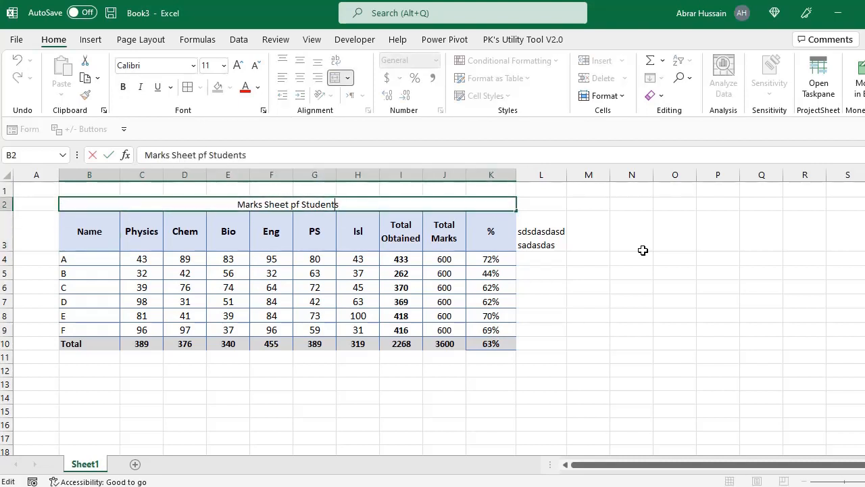
{"action": "key", "text": "shift+Right"}
{"action": "type", "text": "o"}
{"action": "key", "text": "Return"}
{"action": "key", "text": "Up"}
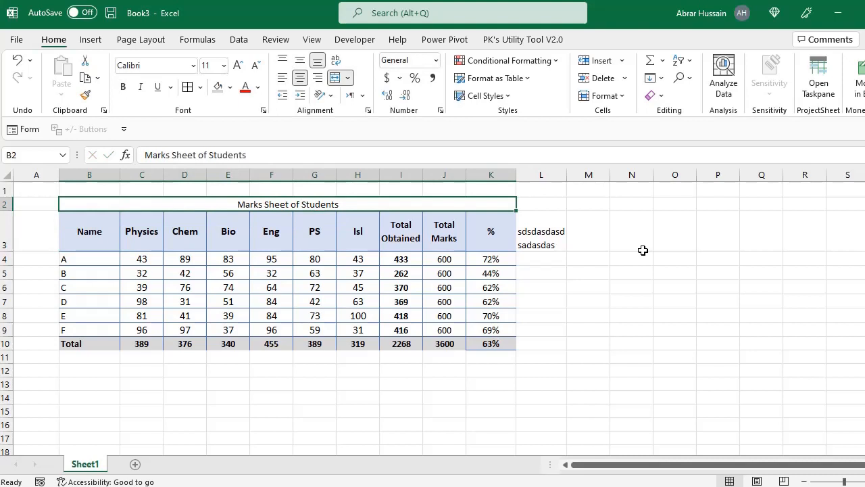
{"action": "key", "text": "ctrl+b"}
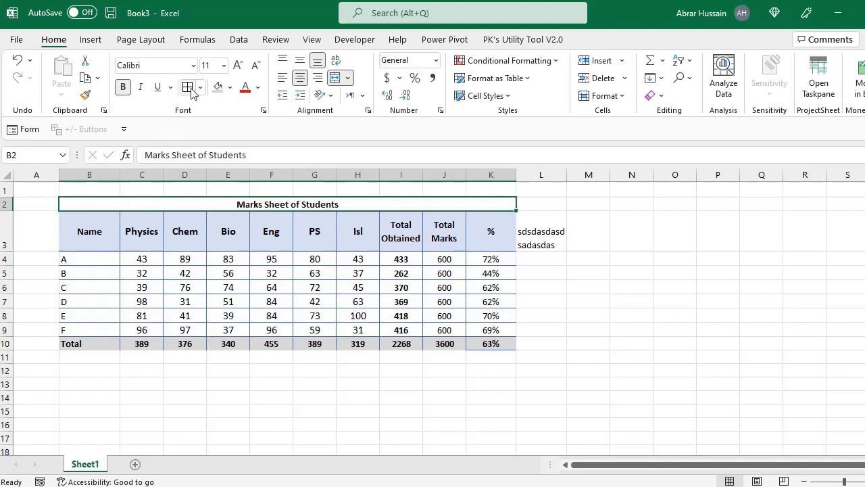
{"action": "left_click", "coordinate": [230, 87]}
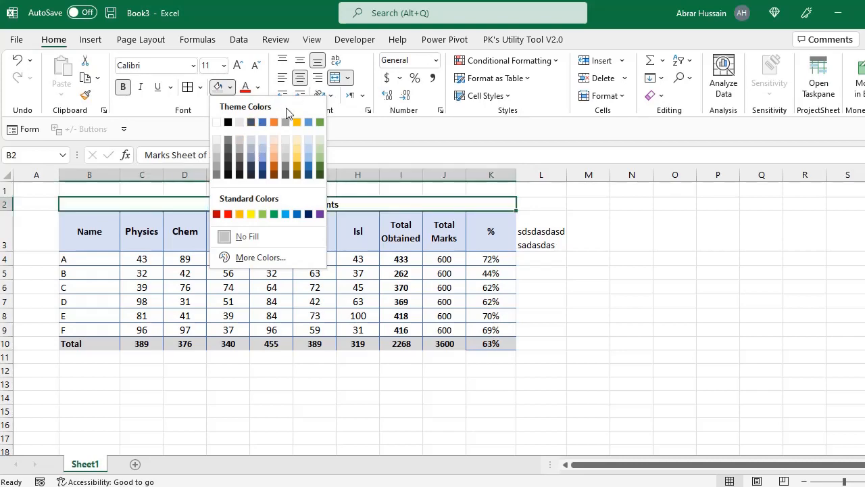
{"action": "left_click", "coordinate": [309, 42]}
{"action": "left_click", "coordinate": [311, 41]}
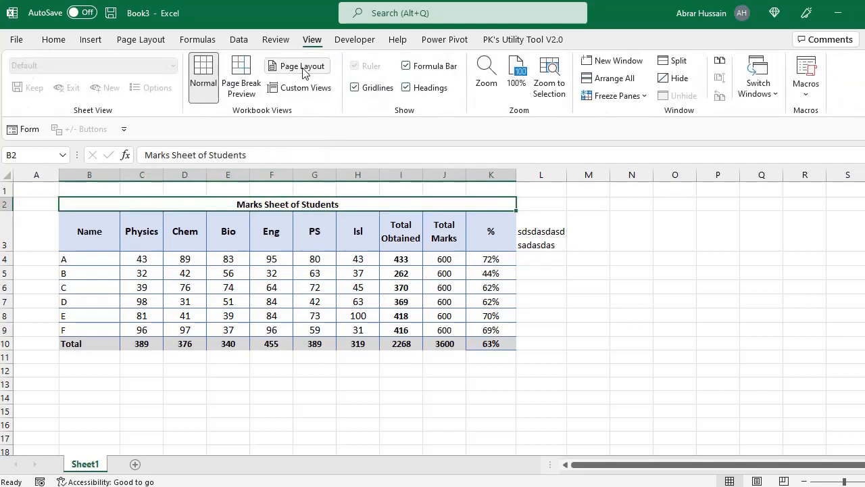
{"action": "left_click", "coordinate": [54, 41]}
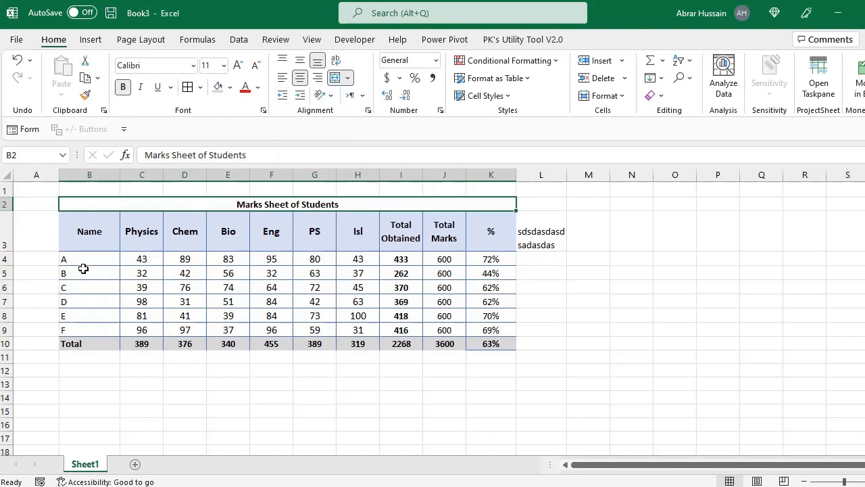
Step: Try increasing the indent of the student names in B4:B9 and return them to no indent
{"action": "left_click_drag", "start_coordinate": [82, 257], "coordinate": [85, 327]}
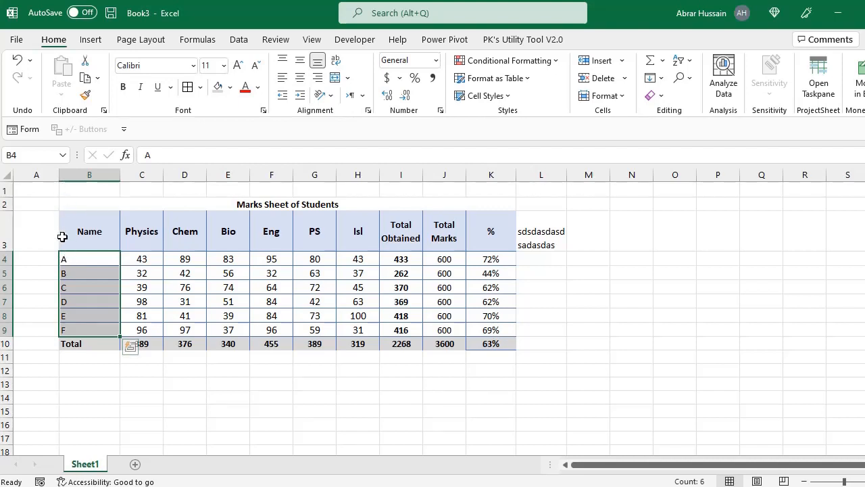
{"action": "left_click", "coordinate": [301, 97]}
{"action": "left_click_drag", "start_coordinate": [86, 262], "coordinate": [83, 330]}
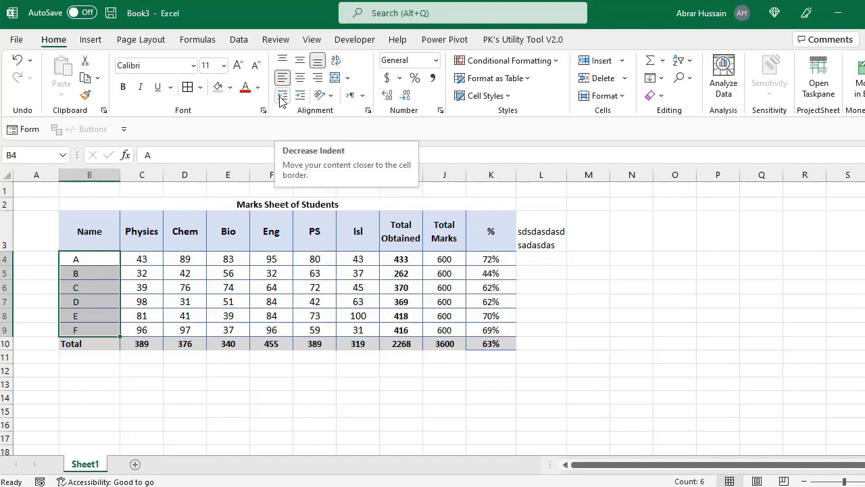
{"action": "left_click", "coordinate": [283, 98]}
{"action": "left_click", "coordinate": [283, 98]}
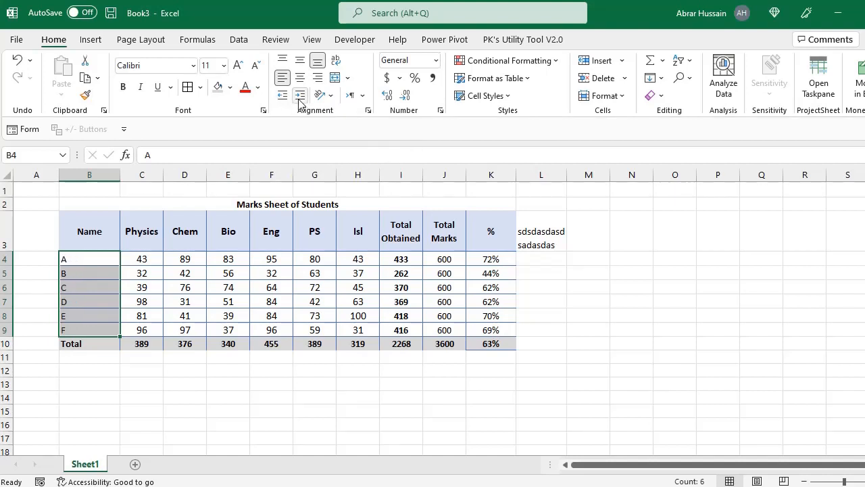
{"action": "left_click", "coordinate": [300, 95]}
{"action": "left_click", "coordinate": [282, 98]}
Step: Narrow the Physics column C to slightly less than the width of its header text
{"action": "left_click", "coordinate": [323, 101]}
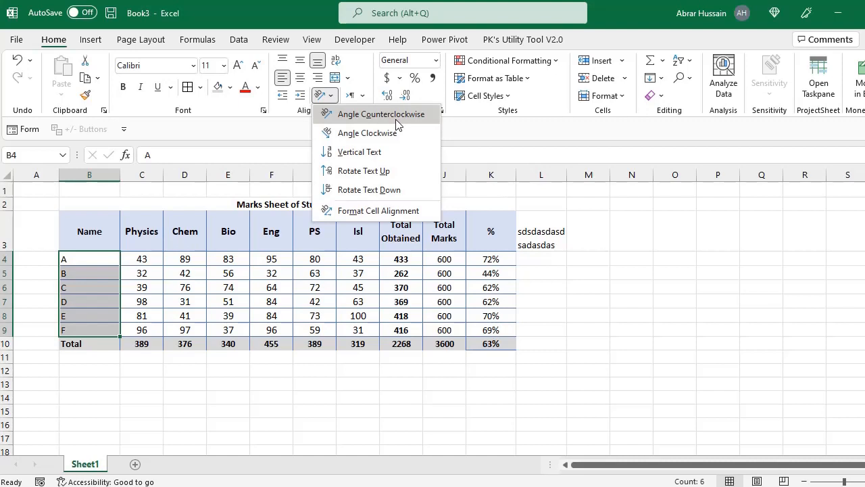
{"action": "left_click", "coordinate": [145, 230]}
{"action": "left_click_drag", "start_coordinate": [144, 232], "coordinate": [351, 231]}
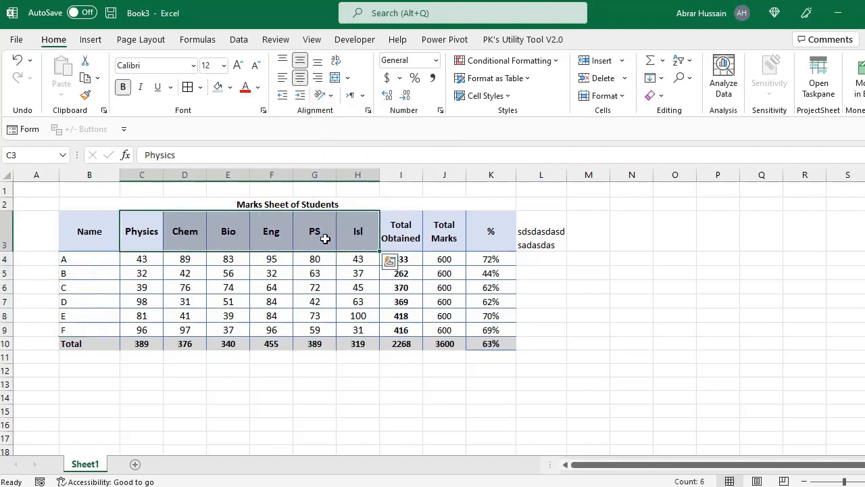
{"action": "left_click_drag", "start_coordinate": [144, 230], "coordinate": [359, 231]}
{"action": "left_click_drag", "start_coordinate": [145, 222], "coordinate": [358, 231]}
{"action": "left_click_drag", "start_coordinate": [167, 180], "coordinate": [149, 177]}
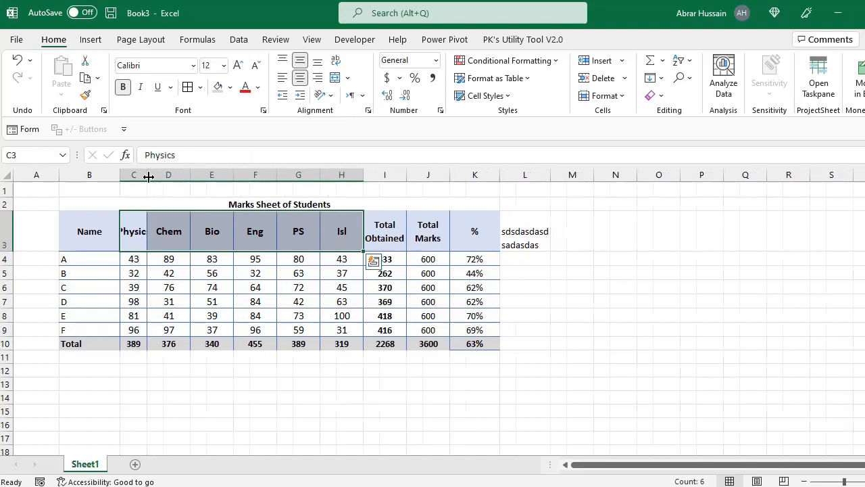
Step: Try the Vertical Text orientation on the Physics header in C3, and replace it with Rotate Text Up
{"action": "left_click", "coordinate": [137, 240]}
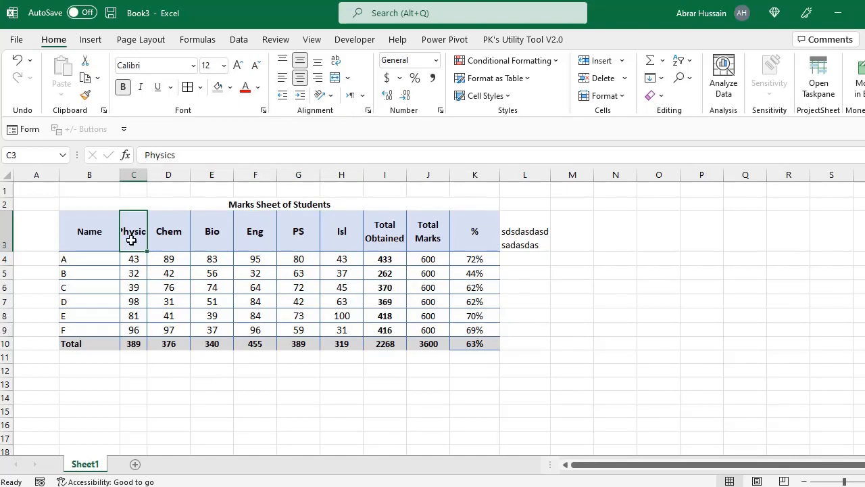
{"action": "left_click", "coordinate": [331, 97]}
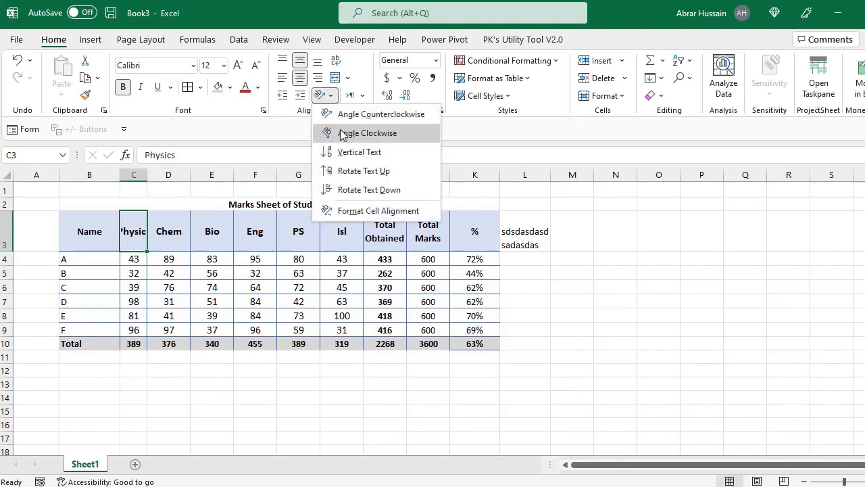
{"action": "left_click", "coordinate": [345, 153]}
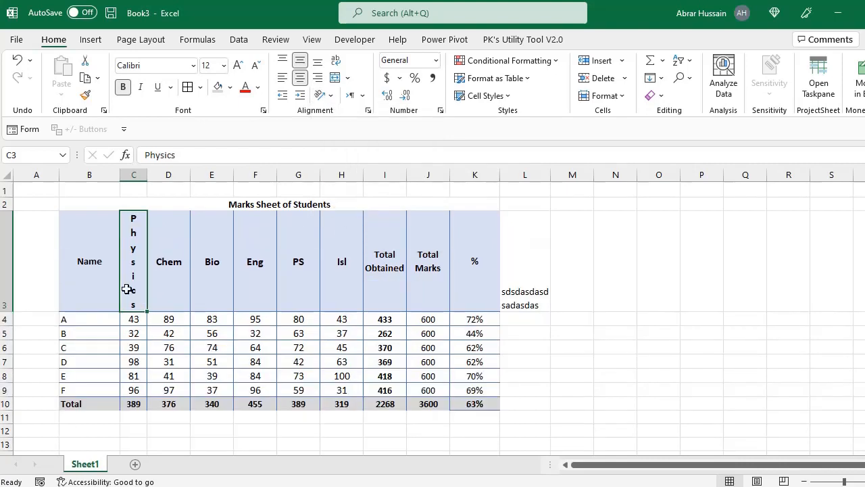
{"action": "left_click", "coordinate": [329, 94]}
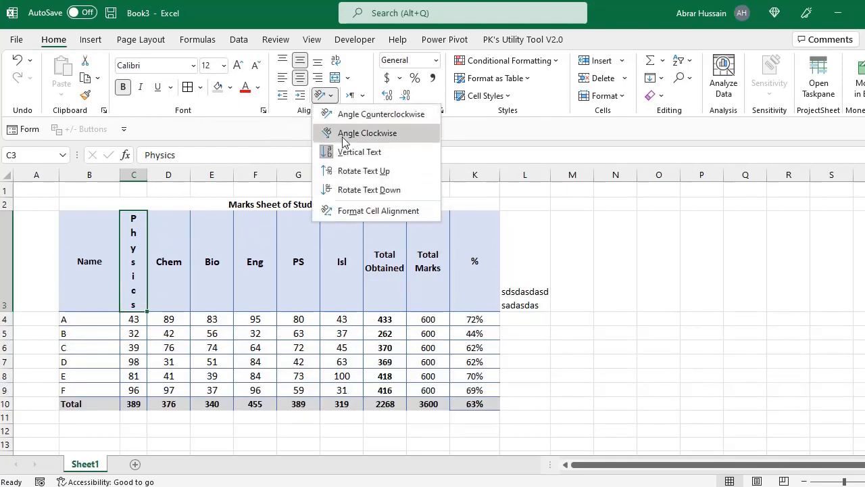
{"action": "left_click", "coordinate": [348, 175]}
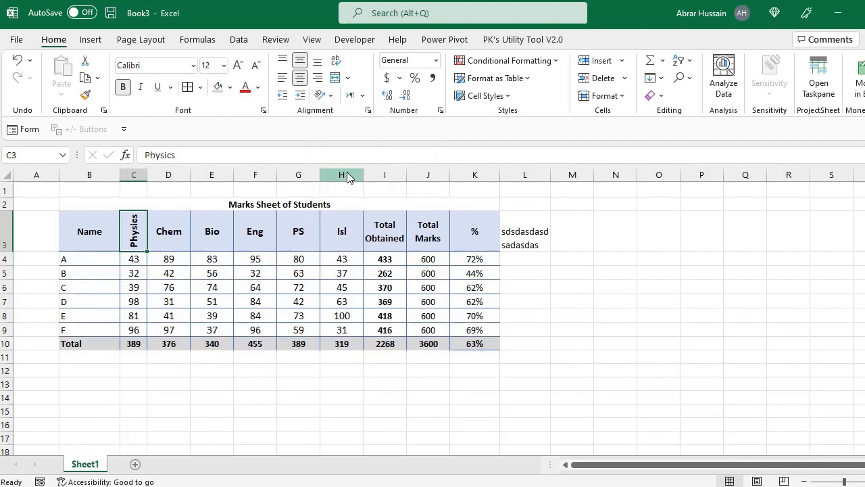
Step: Try Rotate Text Down on the Physics header and switch it back to Rotate Text Up
{"action": "left_click", "coordinate": [329, 95]}
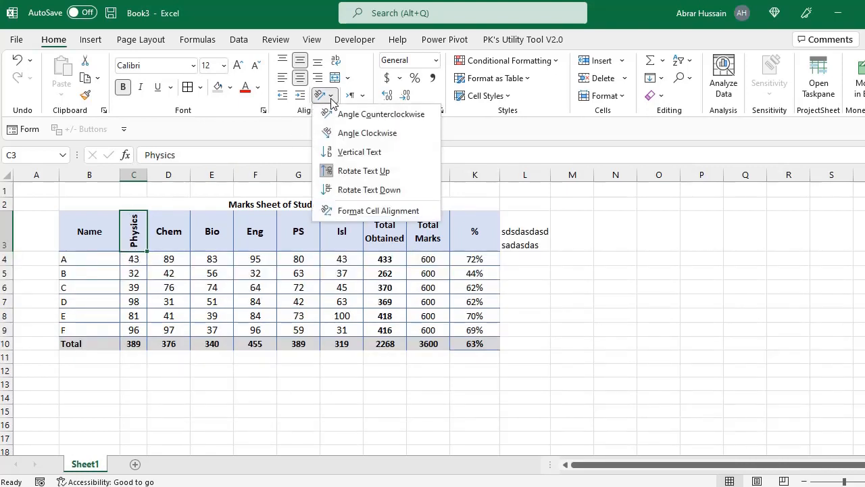
{"action": "left_click", "coordinate": [331, 191]}
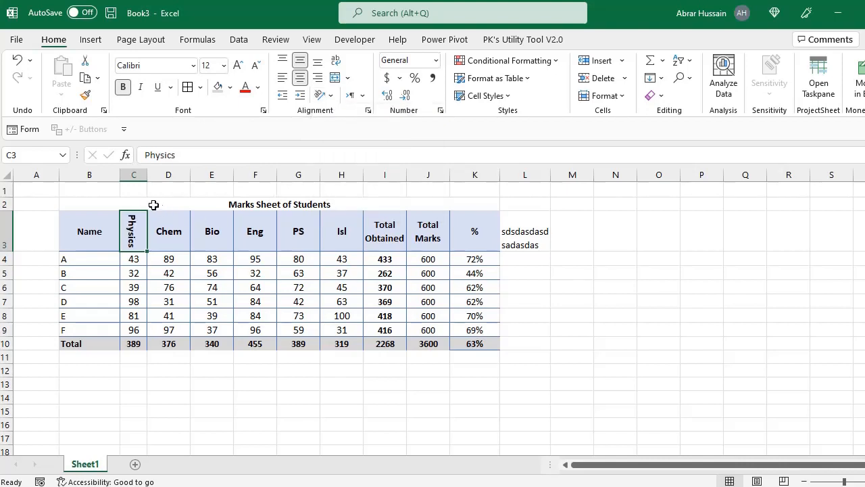
{"action": "left_click", "coordinate": [329, 95]}
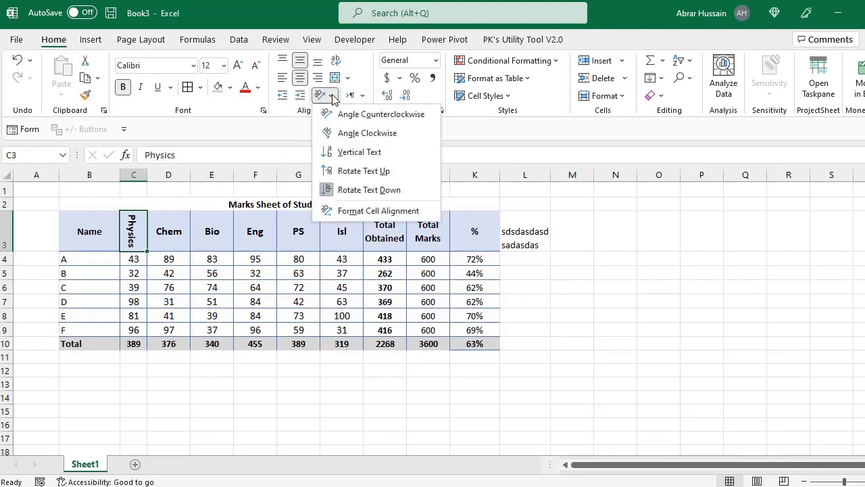
{"action": "left_click", "coordinate": [340, 172]}
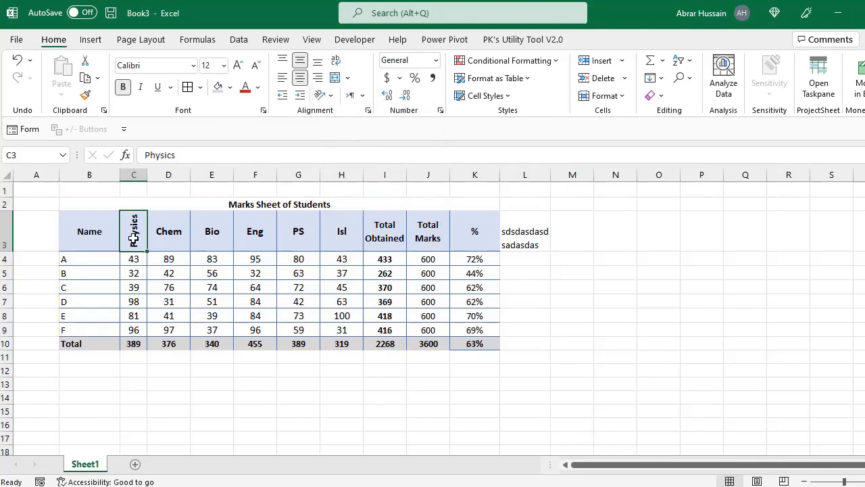
Step: Copy the Physics header's rotated formatting to the Chem header in D3 with Format Painter
{"action": "left_click_drag", "start_coordinate": [169, 233], "coordinate": [348, 240]}
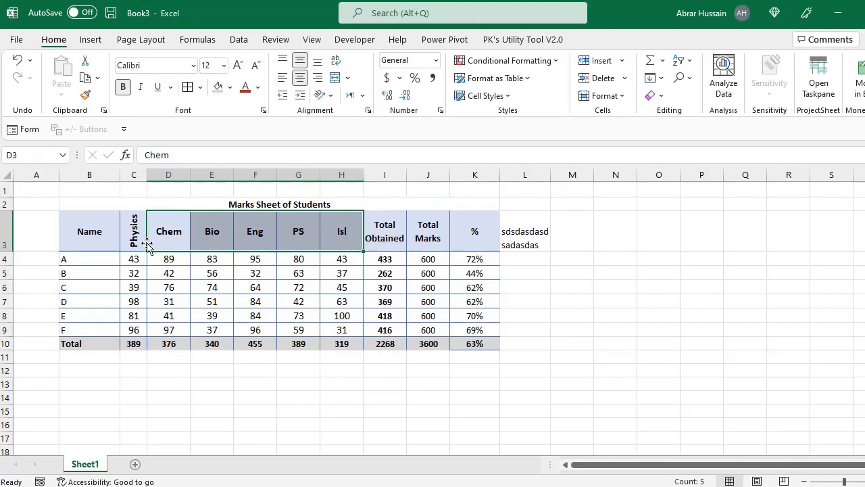
{"action": "left_click", "coordinate": [133, 235]}
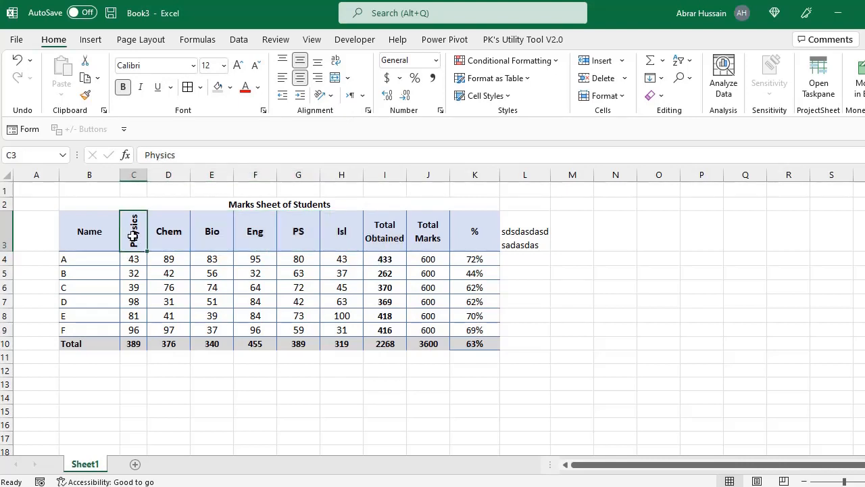
{"action": "left_click", "coordinate": [168, 235]}
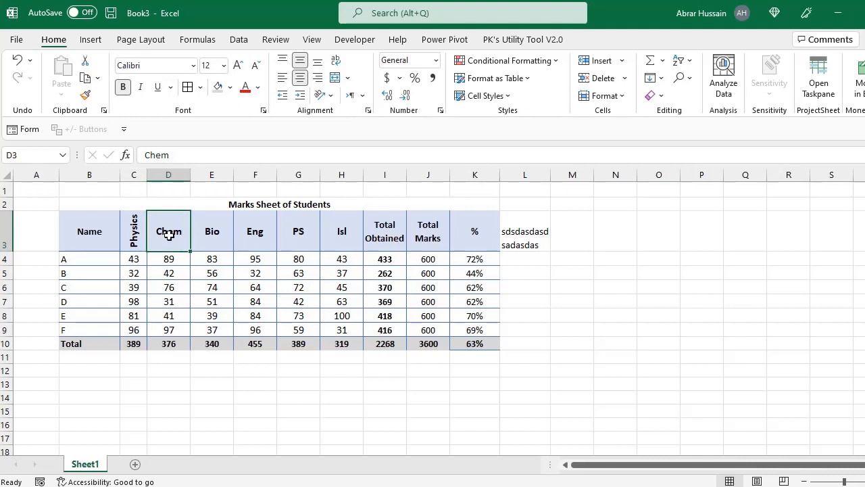
{"action": "left_click_drag", "start_coordinate": [168, 235], "coordinate": [335, 227]}
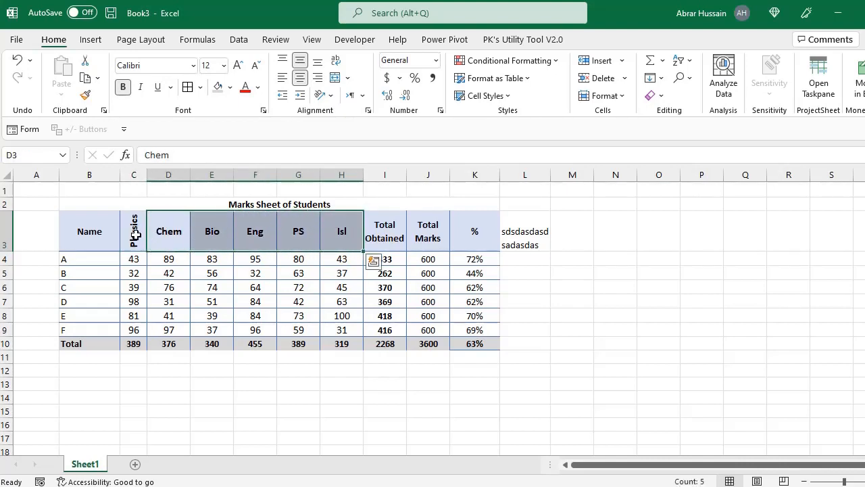
{"action": "left_click", "coordinate": [135, 234]}
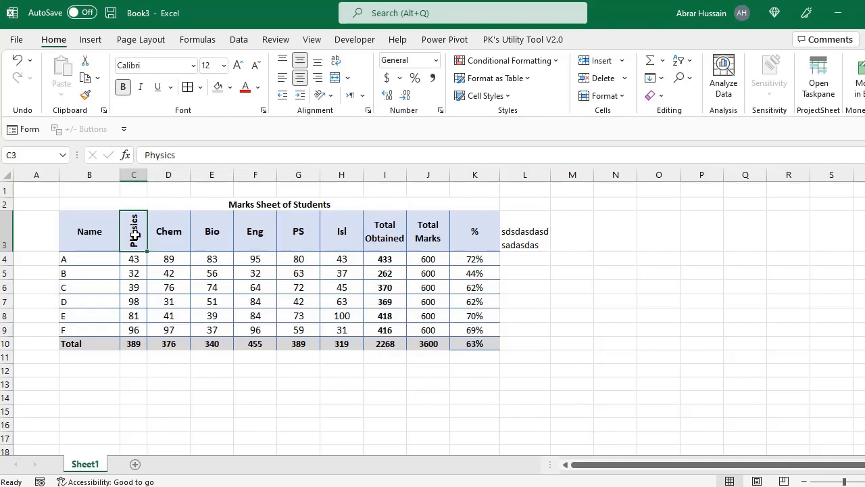
{"action": "left_click", "coordinate": [86, 101]}
{"action": "left_click", "coordinate": [173, 230]}
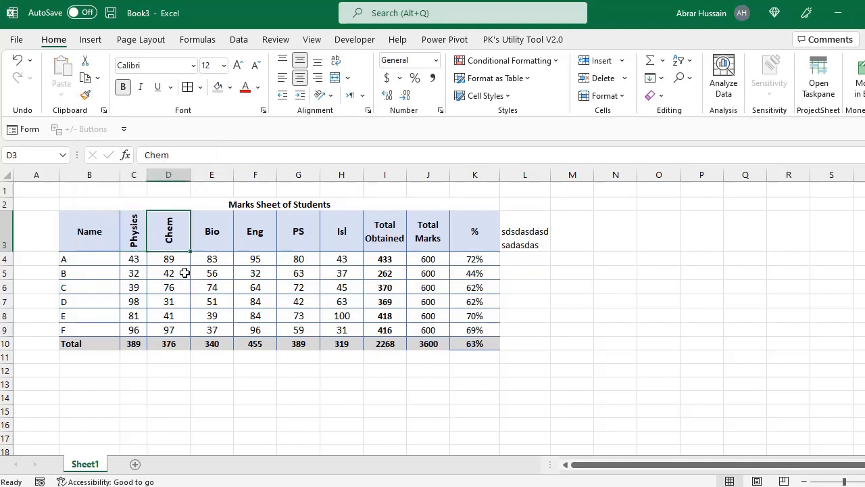
Step: Copy the Chem header's rotated formatting to the Bio, Eng, PS and Isl headers in E3:H3 with Format Painter
{"action": "left_click", "coordinate": [86, 94]}
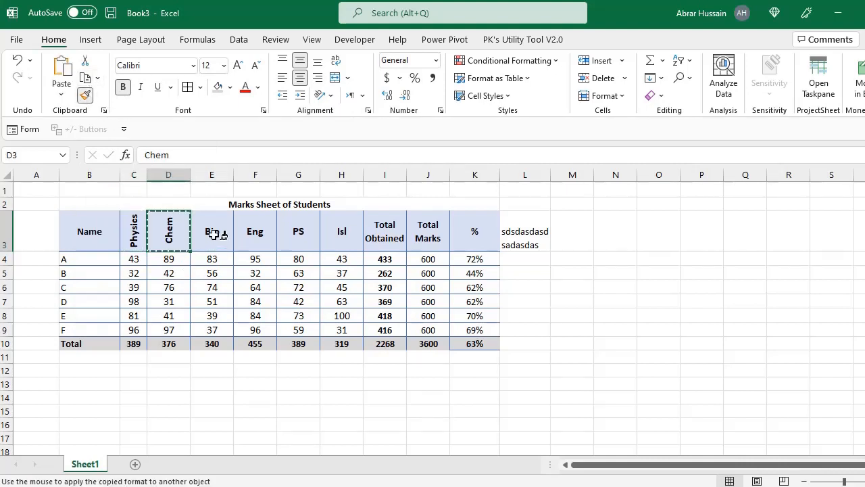
{"action": "left_click_drag", "start_coordinate": [213, 233], "coordinate": [340, 233]}
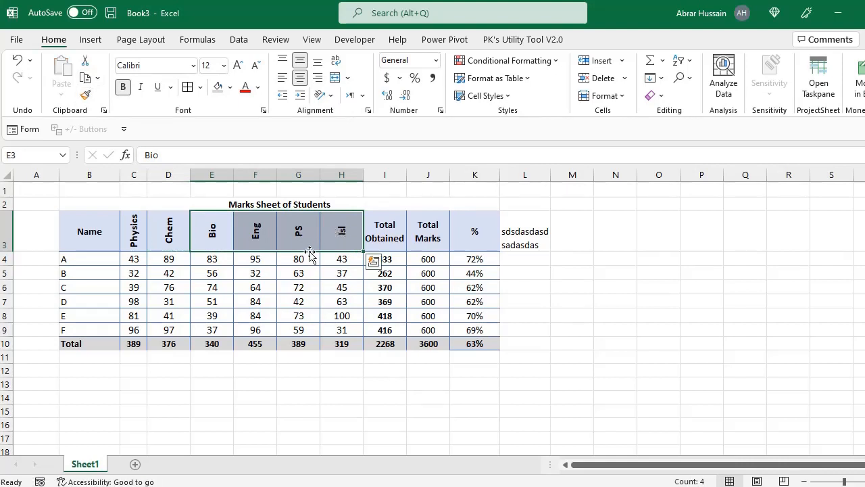
Step: Try the Angle Counterclockwise orientation on the subject headers in C3:H3 and undo it
{"action": "left_click_drag", "start_coordinate": [135, 230], "coordinate": [330, 232]}
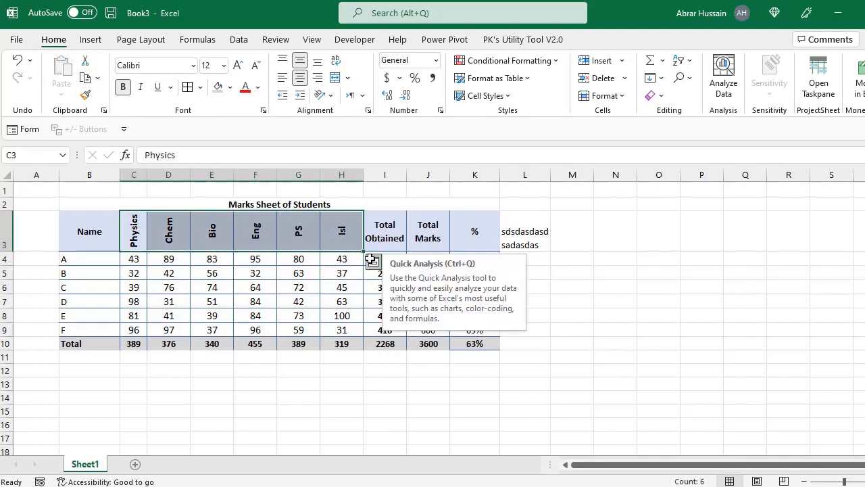
{"action": "left_click", "coordinate": [327, 95]}
{"action": "left_click", "coordinate": [352, 114]}
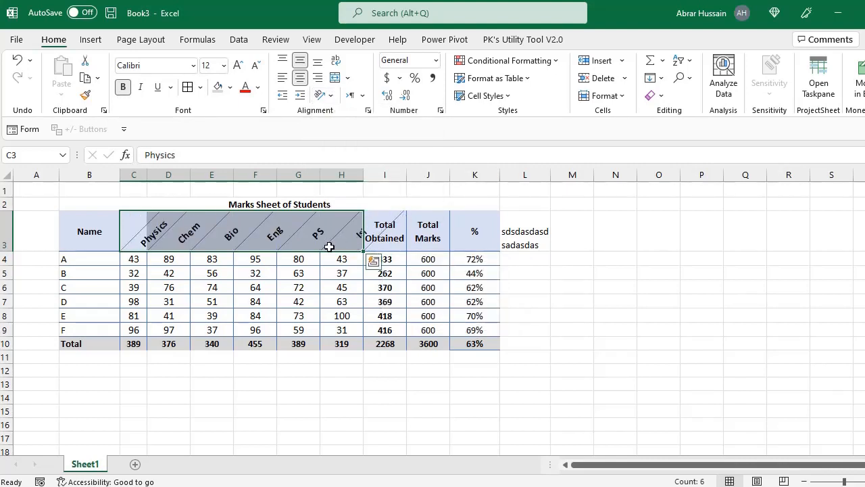
{"action": "left_click", "coordinate": [322, 95]}
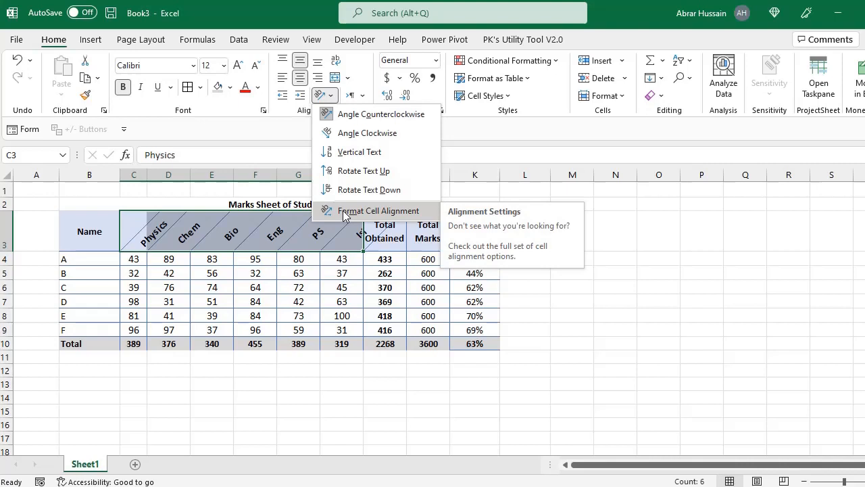
{"action": "left_click", "coordinate": [256, 261]}
{"action": "key", "text": "ctrl+z"}
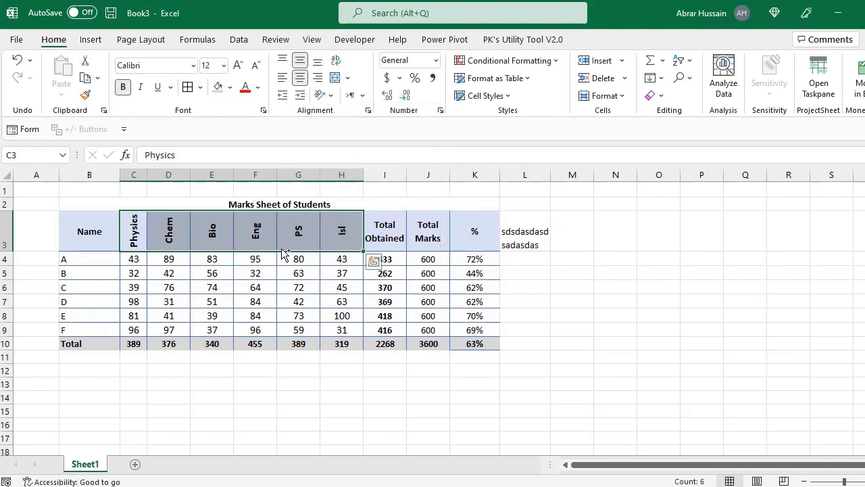
Step: Set the text orientation of the subject headers in C3:H3 to 0 degrees through the cell alignment settings
{"action": "left_click", "coordinate": [324, 94]}
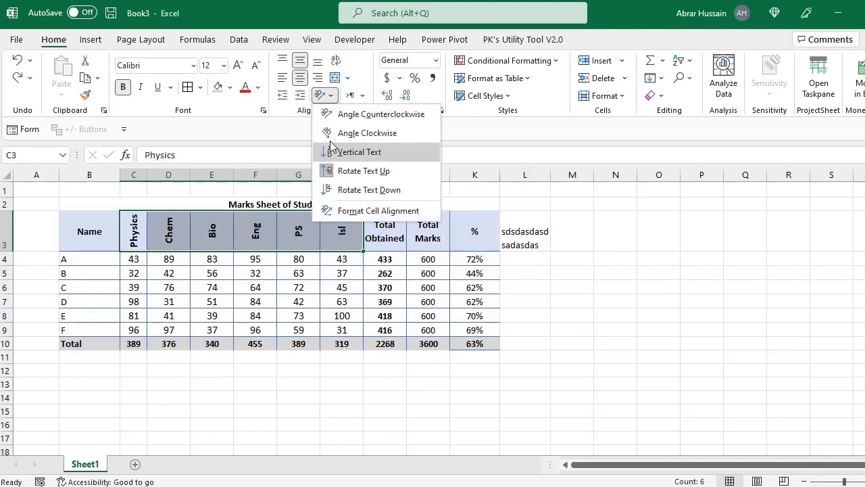
{"action": "left_click", "coordinate": [345, 212]}
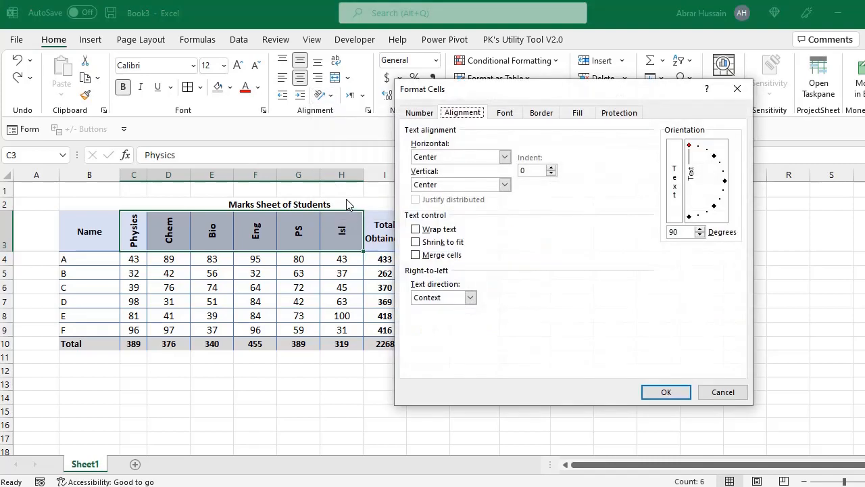
{"action": "left_click", "coordinate": [456, 160]}
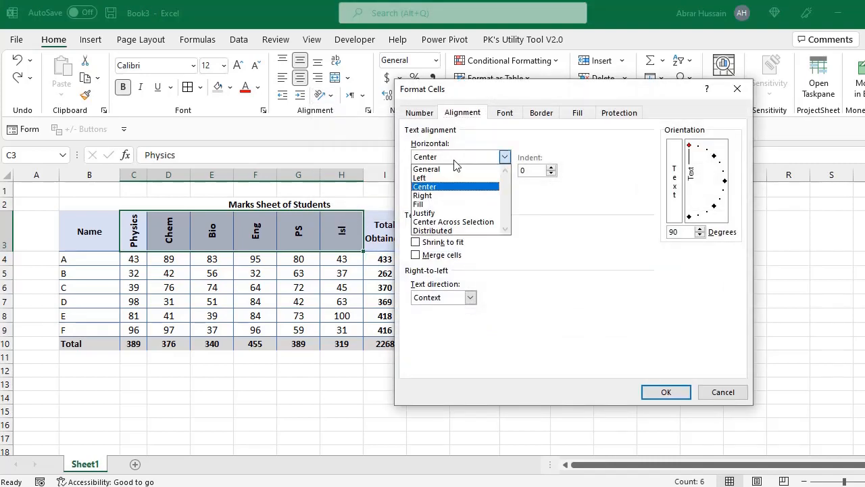
{"action": "left_click", "coordinate": [455, 160]}
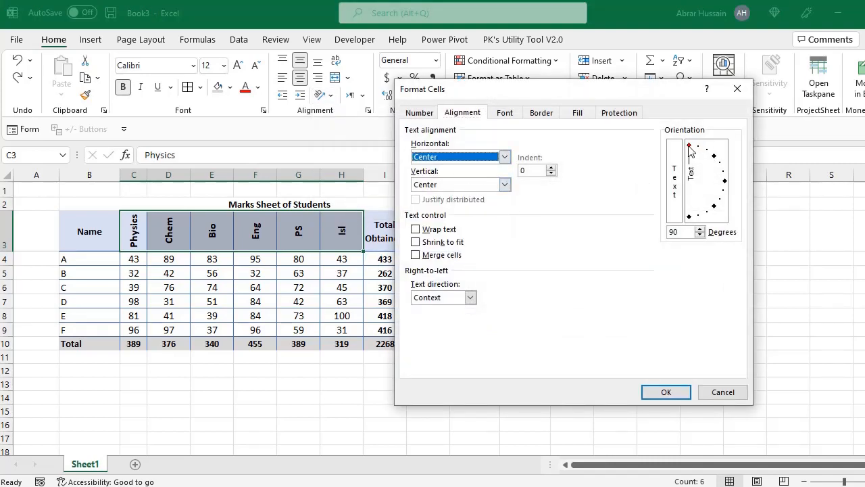
{"action": "left_click_drag", "start_coordinate": [690, 150], "coordinate": [725, 186]}
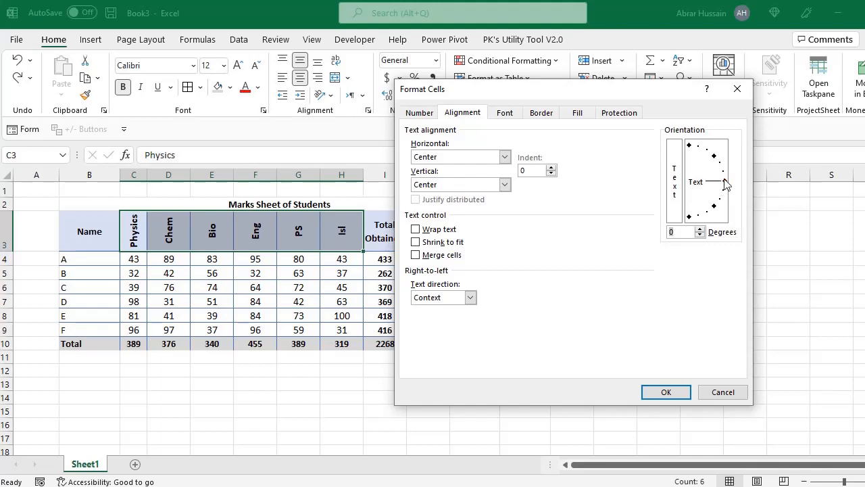
{"action": "left_click", "coordinate": [666, 391]}
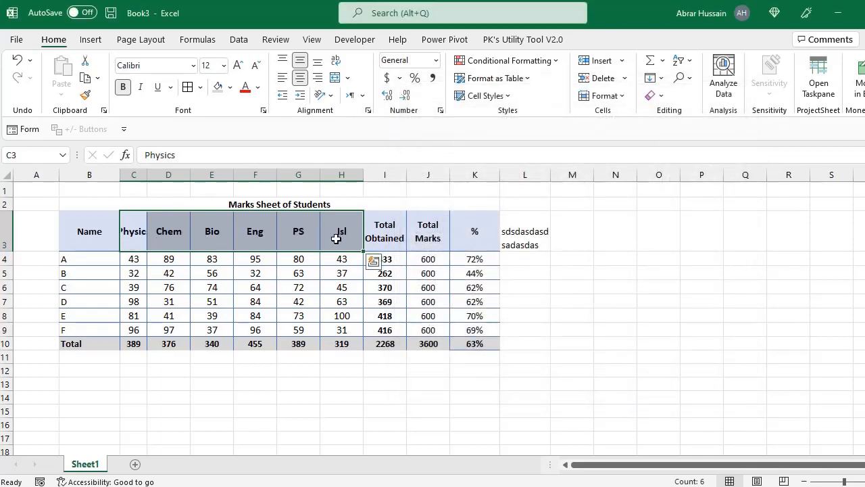
Step: Undo the orientation changes on the subject headers and the narrowing of the Physics column
{"action": "key", "text": "ctrl+z"}
{"action": "key", "text": "ctrl+z"}
{"action": "key", "text": "ctrl+z"}
{"action": "key", "text": "ctrl+z"}
{"action": "key", "text": "ctrl+z"}
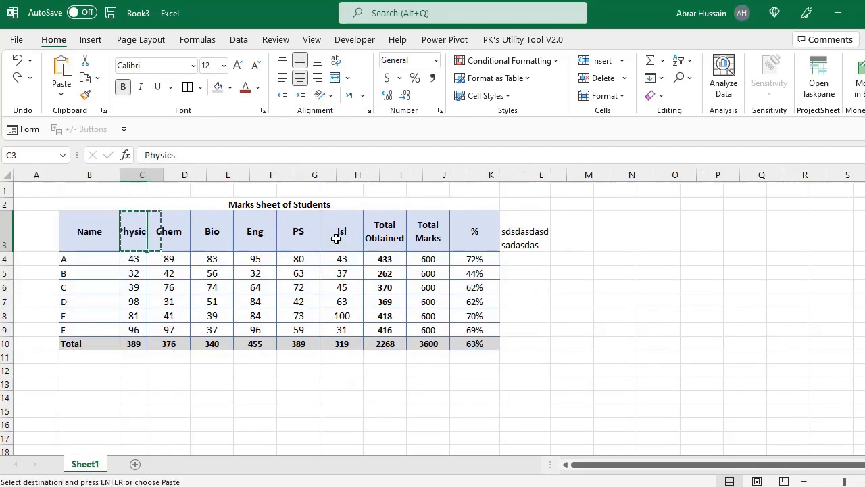
{"action": "key", "text": "ctrl+z"}
{"action": "key", "text": "ctrl+z"}
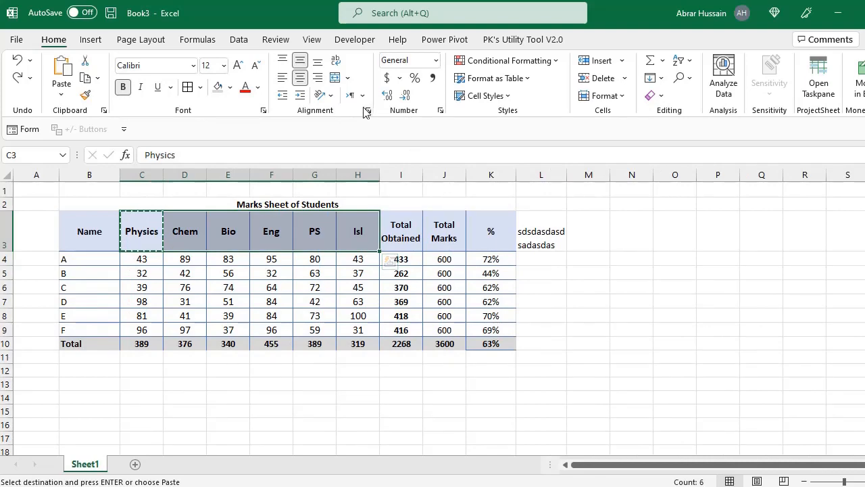
Step: Try a 90-degree text orientation for the subject headers in the cell alignment settings and discard it
{"action": "left_click", "coordinate": [325, 95]}
{"action": "left_click", "coordinate": [370, 211]}
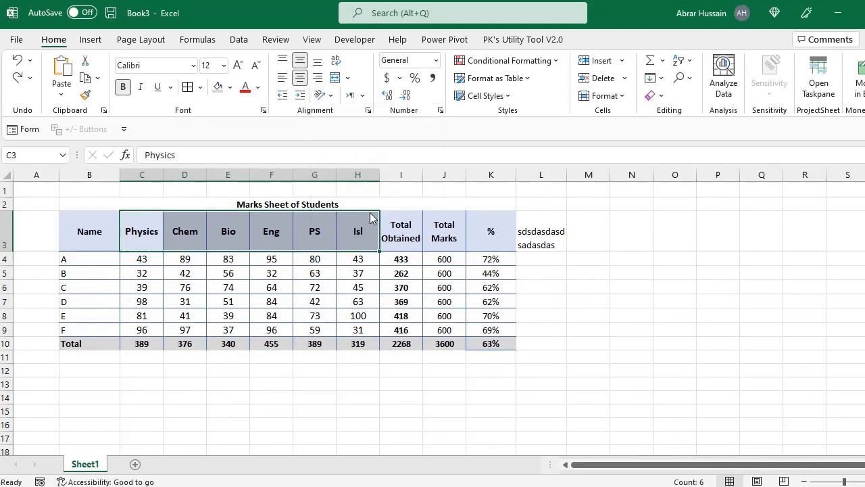
{"action": "left_click_drag", "start_coordinate": [721, 182], "coordinate": [690, 150]}
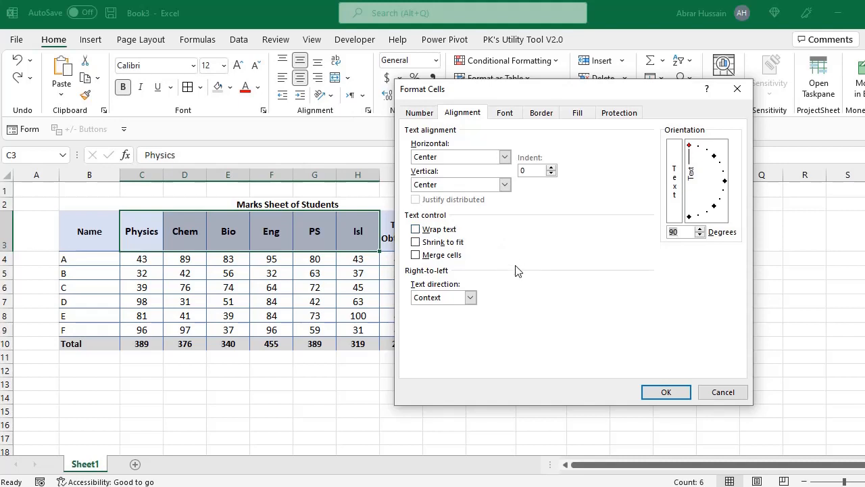
{"action": "key", "text": "Escape"}
Step: Try the subject headers' alignment settings with Shrink to fit off and Context text direction, discarding the changes
{"action": "left_click", "coordinate": [323, 94]}
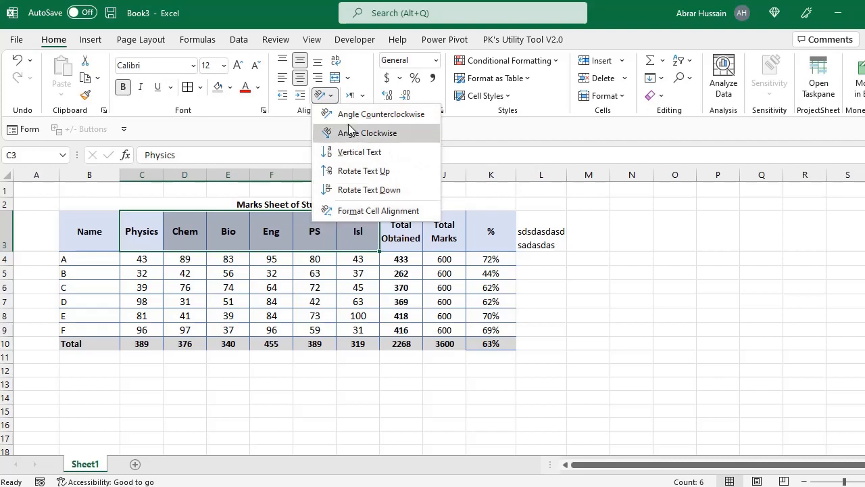
{"action": "left_click", "coordinate": [358, 212]}
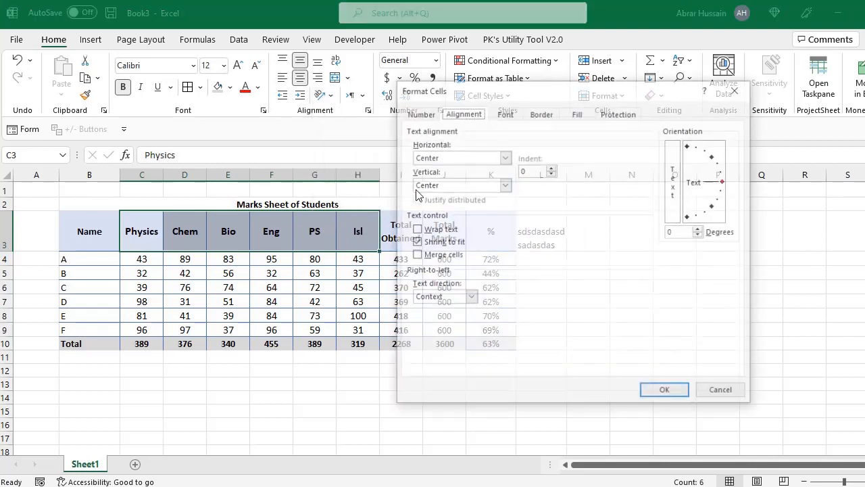
{"action": "left_click", "coordinate": [428, 246]}
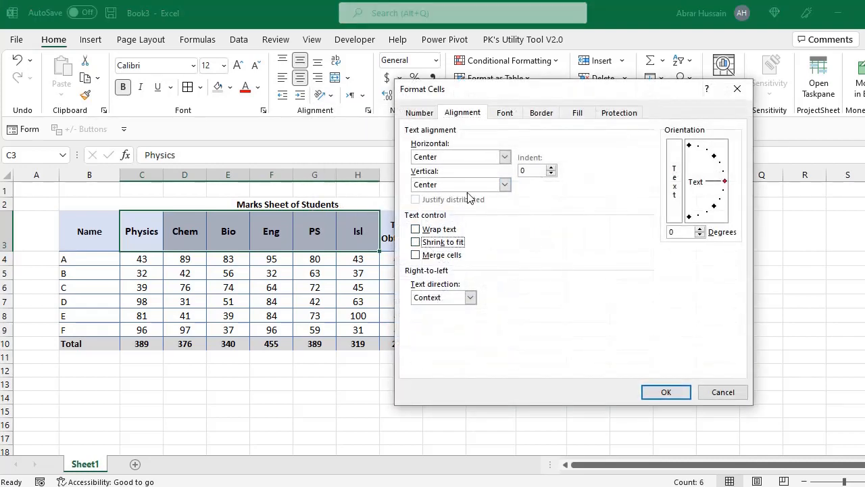
{"action": "left_click", "coordinate": [449, 298]}
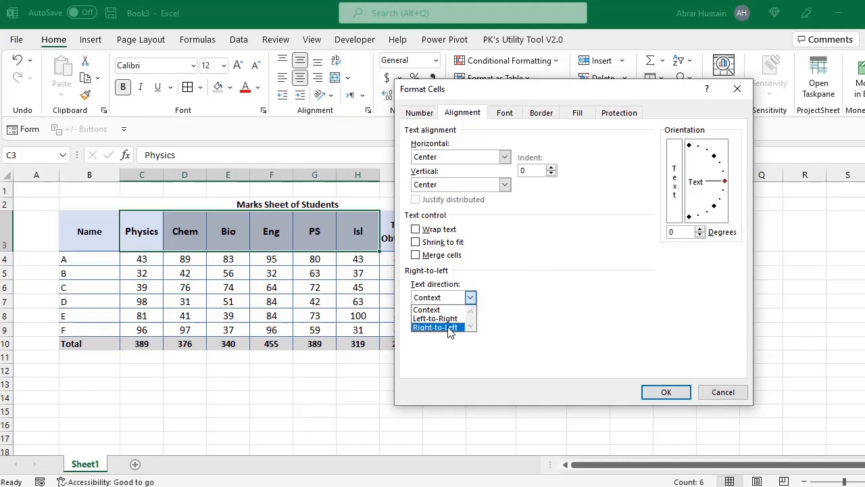
{"action": "left_click", "coordinate": [432, 309]}
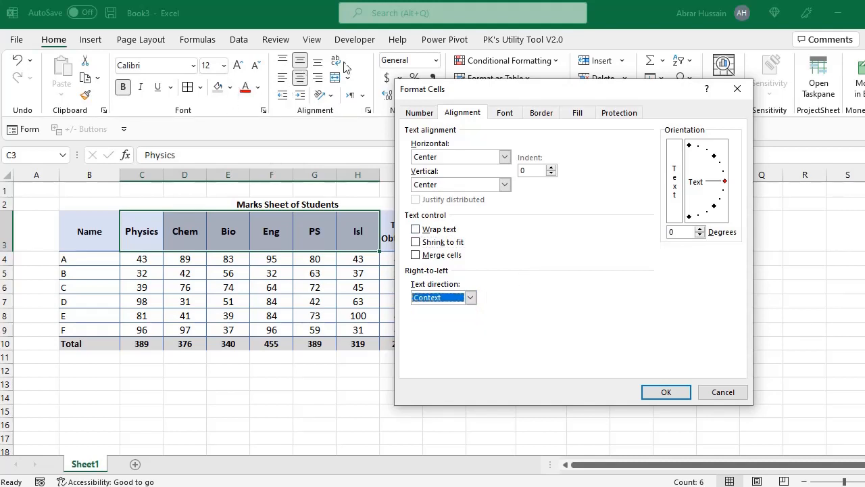
{"action": "left_click", "coordinate": [720, 393]}
Step: Unmerge the heading "Marks Sheet of Students" across B2:K2
{"action": "left_click_drag", "start_coordinate": [311, 212], "coordinate": [303, 200]}
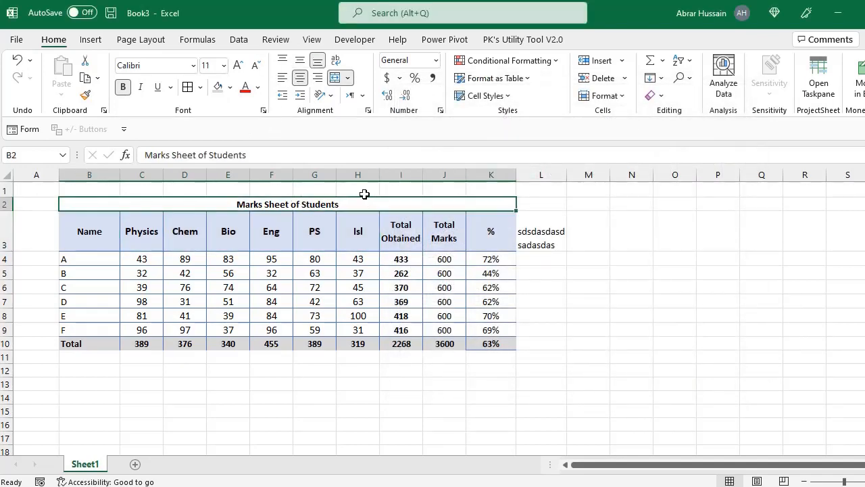
{"action": "double_click", "coordinate": [254, 204]}
{"action": "left_click_drag", "start_coordinate": [236, 205], "coordinate": [367, 203]}
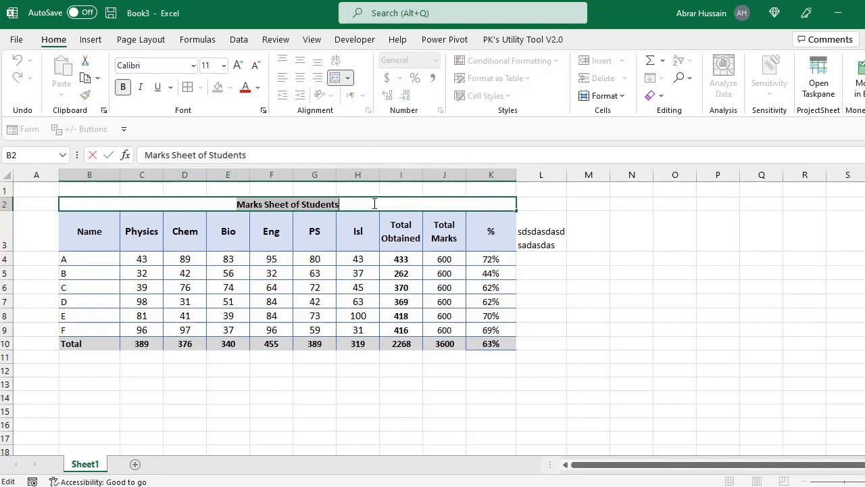
{"action": "left_click", "coordinate": [304, 217]}
{"action": "left_click", "coordinate": [295, 205]}
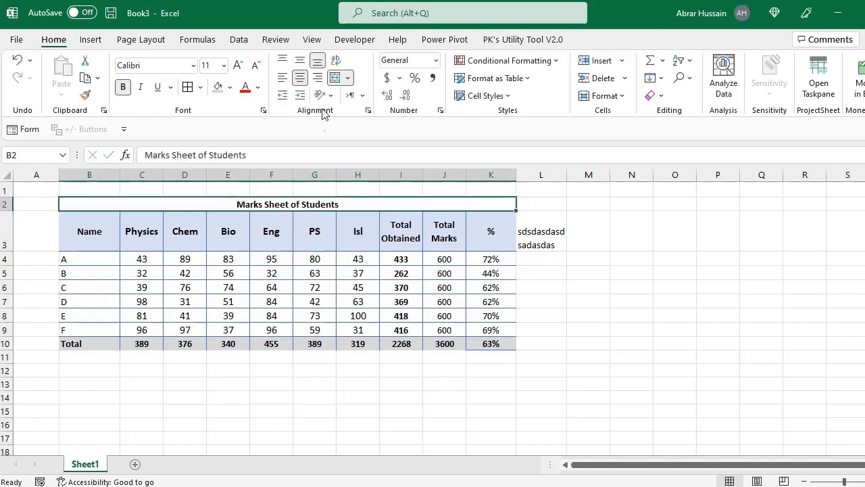
{"action": "left_click", "coordinate": [336, 78]}
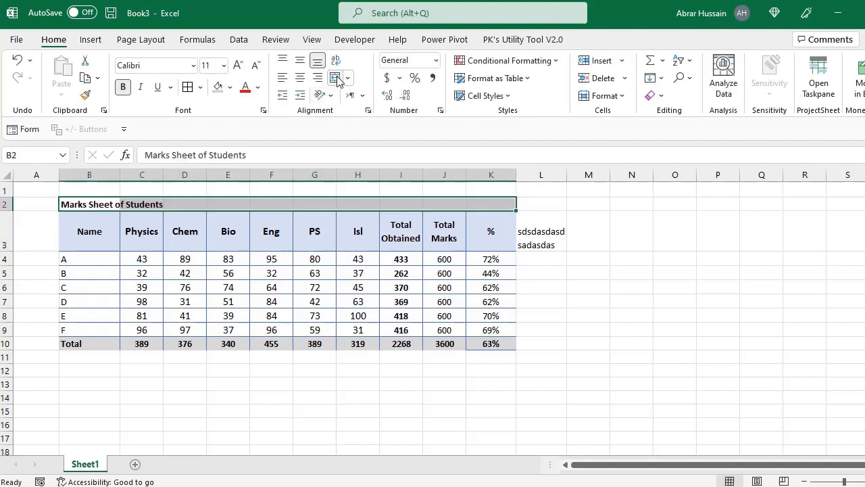
Step: Set the horizontal alignment of the heading range B2:K2 to Center Across Selection
{"action": "left_click_drag", "start_coordinate": [85, 205], "coordinate": [480, 203]}
{"action": "left_click_drag", "start_coordinate": [102, 207], "coordinate": [465, 209]}
{"action": "left_click", "coordinate": [368, 112]}
{"action": "left_click", "coordinate": [452, 159]}
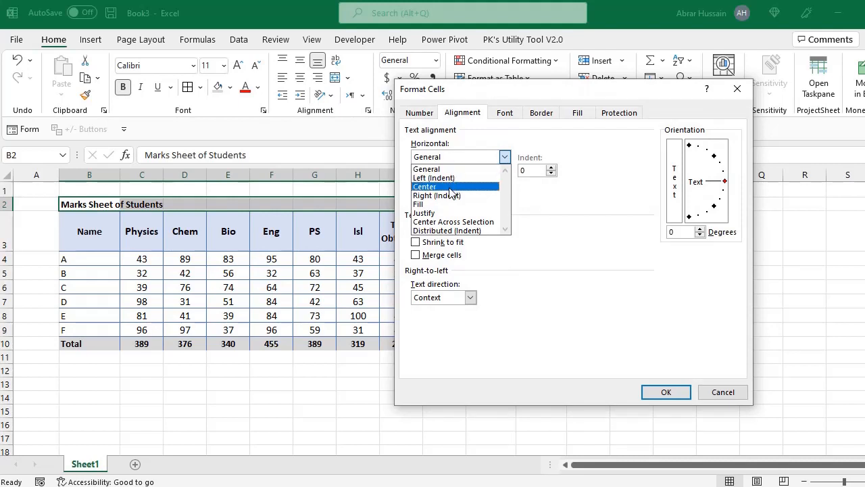
{"action": "left_click", "coordinate": [495, 222]}
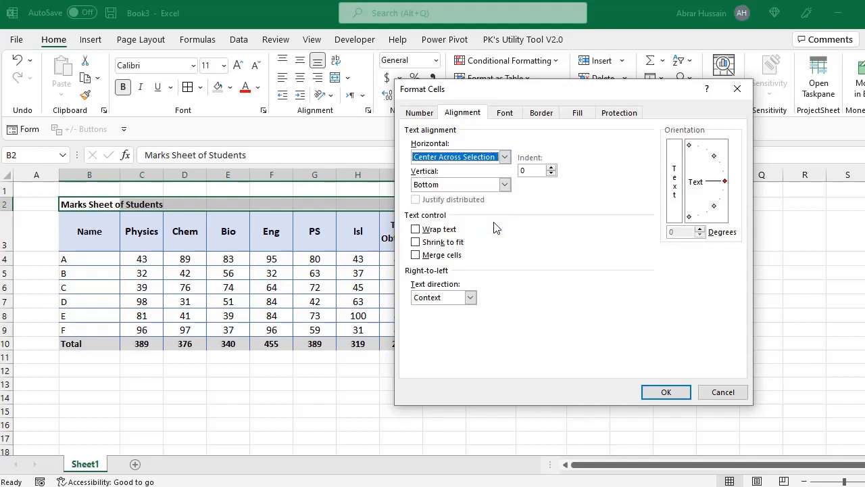
{"action": "left_click", "coordinate": [666, 393]}
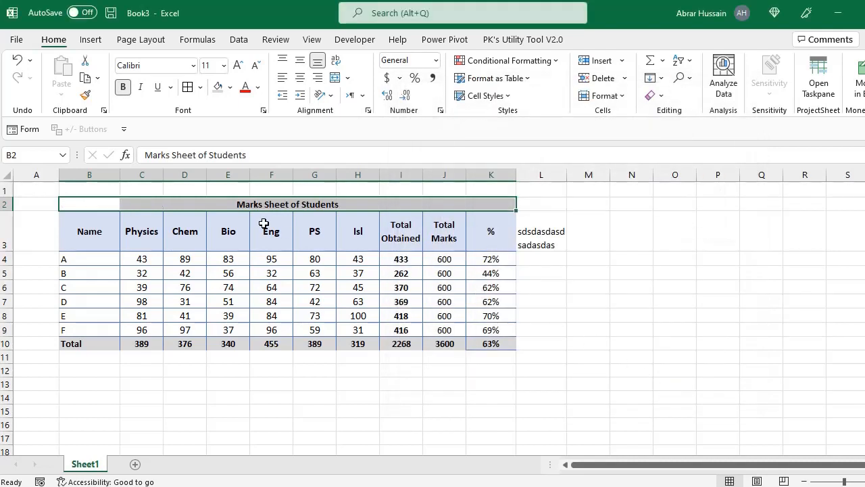
Step: Examine the individual cells in row 2 beneath the centred heading to see whether each can be selected separately
{"action": "left_click", "coordinate": [403, 204]}
{"action": "left_click", "coordinate": [358, 203]}
{"action": "left_click", "coordinate": [314, 202]}
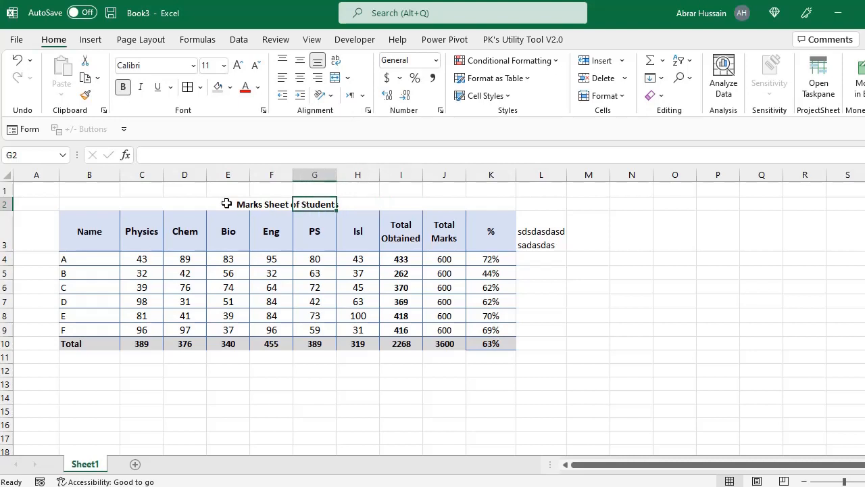
{"action": "left_click", "coordinate": [227, 203]}
{"action": "left_click", "coordinate": [153, 202]}
{"action": "left_click_drag", "start_coordinate": [91, 202], "coordinate": [493, 204]}
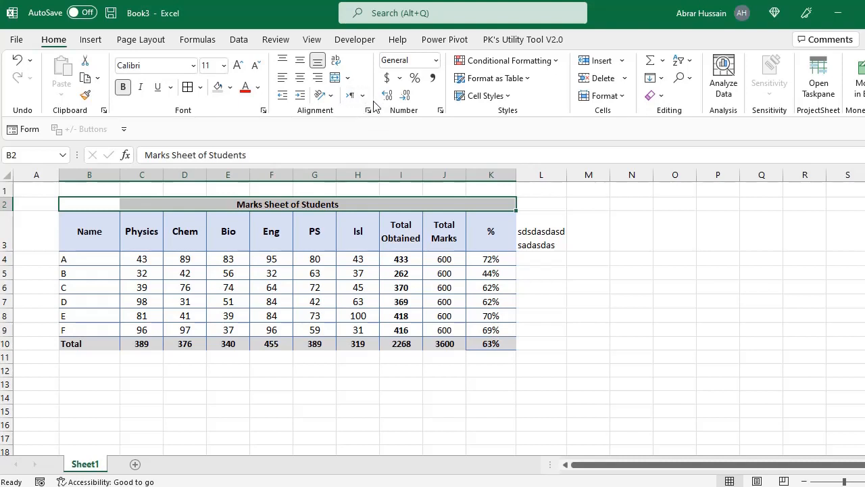
Step: Look through the number formats offered for the Isl header cell H3 without choosing one
{"action": "left_click", "coordinate": [341, 244]}
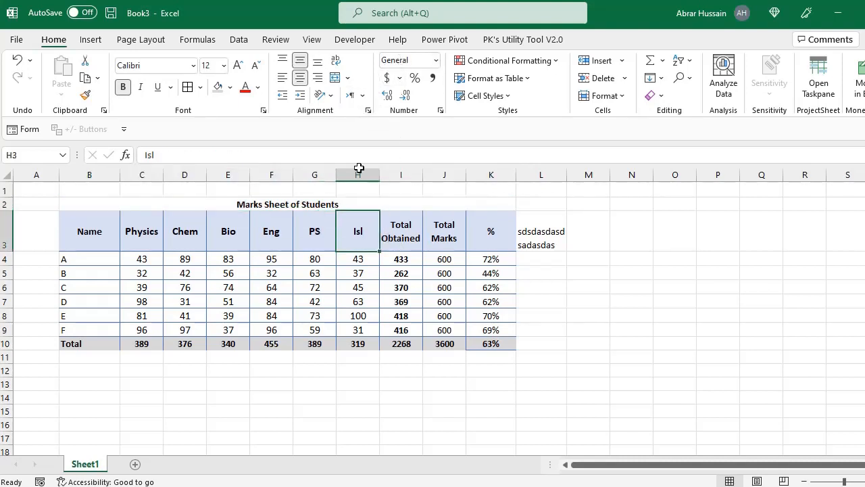
{"action": "left_click", "coordinate": [436, 62]}
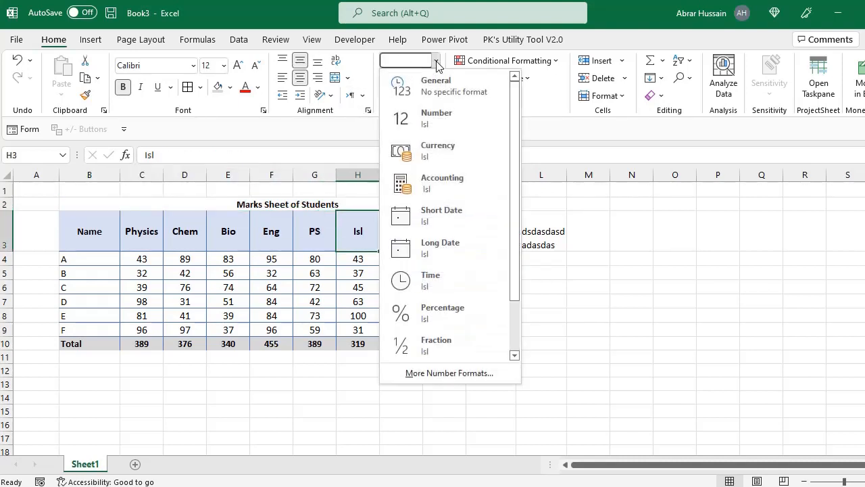
{"action": "left_click", "coordinate": [437, 62]}
{"action": "left_click", "coordinate": [229, 261]}
{"action": "left_click", "coordinate": [146, 261]}
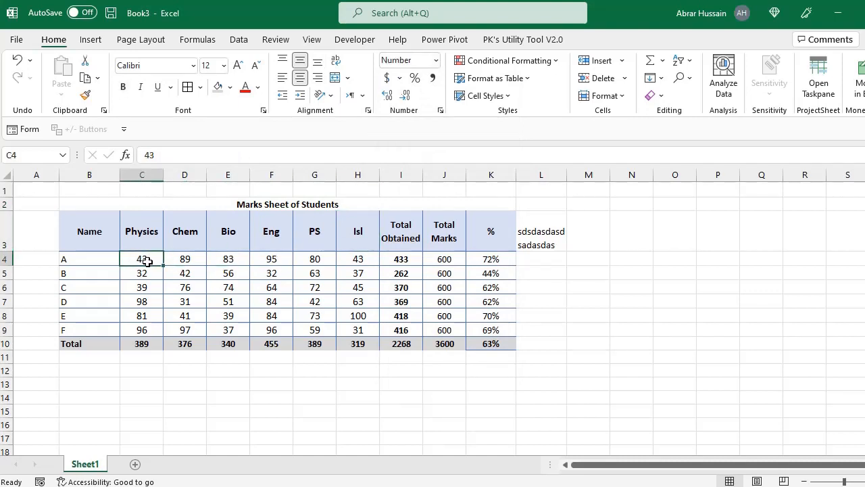
Step: Try the Text number format on student A's Physics mark in C4, reverting the change
{"action": "left_click", "coordinate": [153, 274]}
{"action": "left_click", "coordinate": [139, 255]}
{"action": "left_click", "coordinate": [436, 62]}
{"action": "left_click", "coordinate": [436, 62]}
{"action": "left_click", "coordinate": [437, 62]}
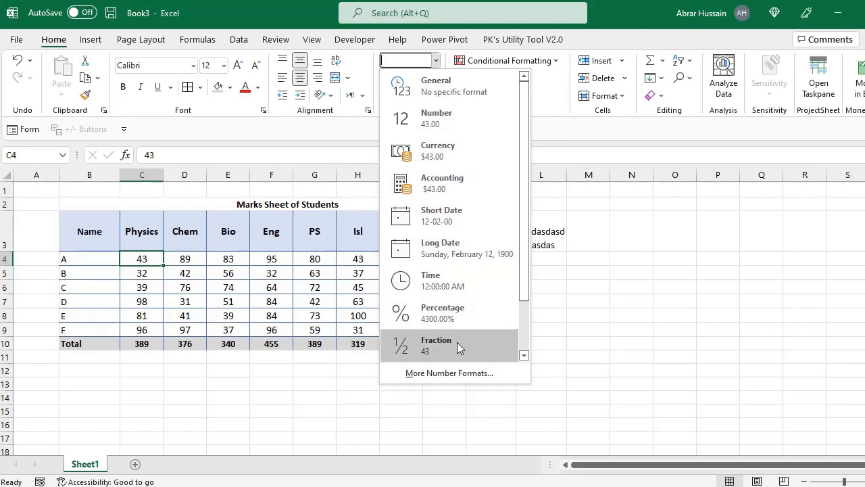
{"action": "scroll", "coordinate": [458, 346], "scroll_direction": "down", "scroll_amount": 2}
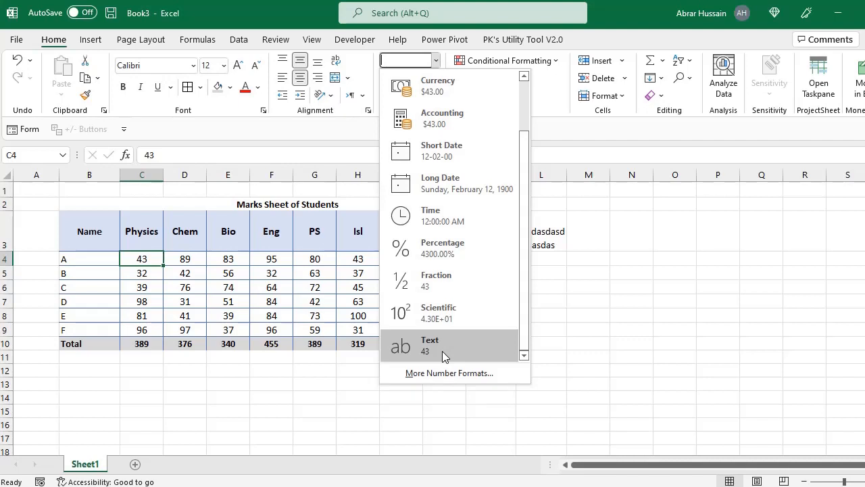
{"action": "left_click", "coordinate": [442, 351]}
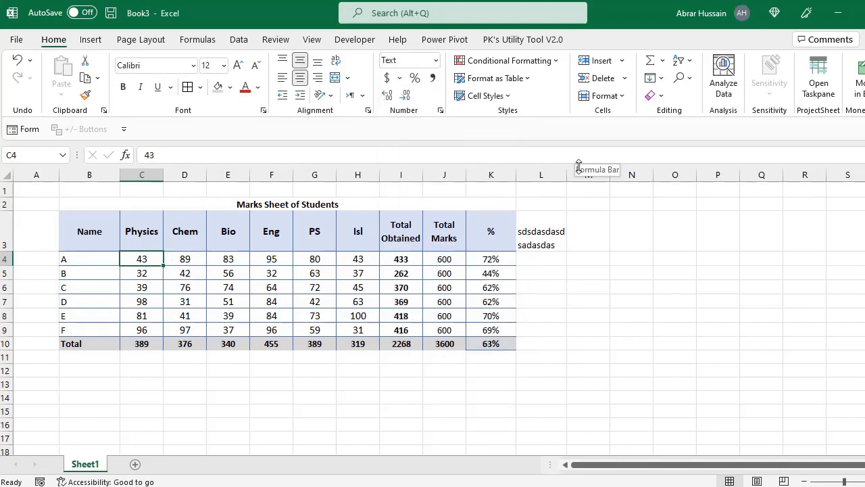
{"action": "key", "text": "ctrl+z"}
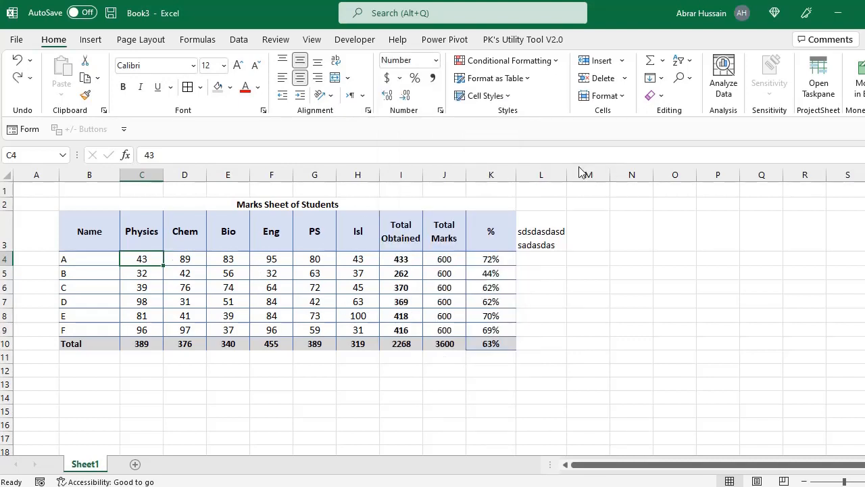
Step: Enter 100000 in cell I12 below the table and format it with Comma Style
{"action": "left_click", "coordinate": [436, 61]}
{"action": "left_click", "coordinate": [437, 62]}
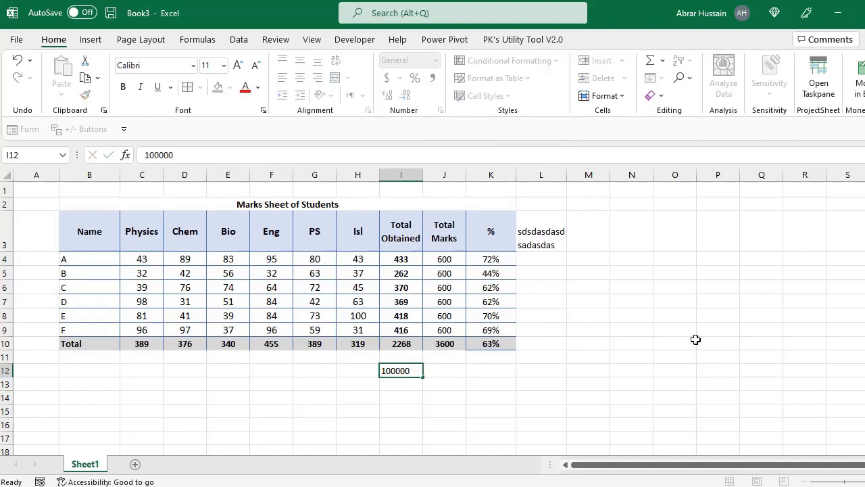
{"action": "key", "text": "ctrl+Return"}
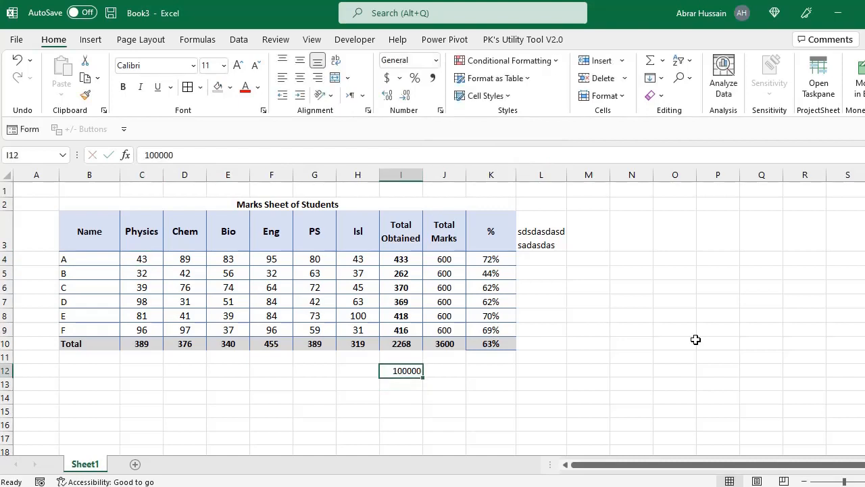
{"action": "left_click", "coordinate": [434, 79]}
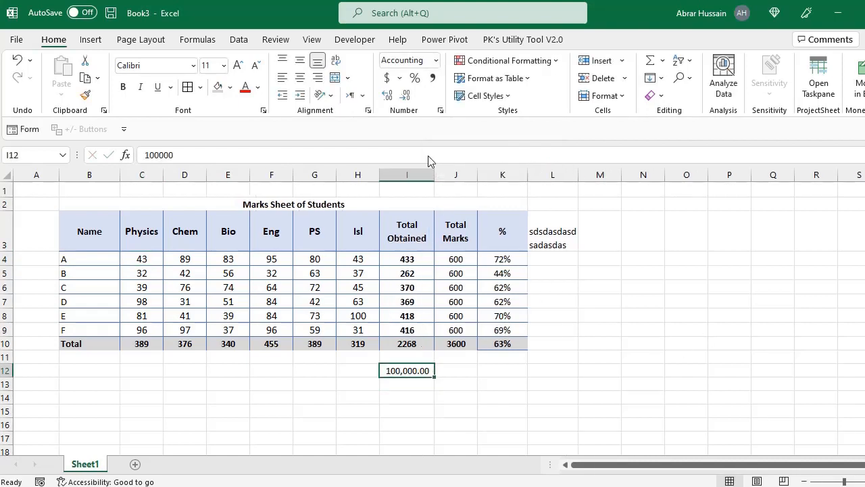
{"action": "double_click", "coordinate": [403, 370]}
{"action": "key", "text": "Return"}
{"action": "key", "text": "Return"}
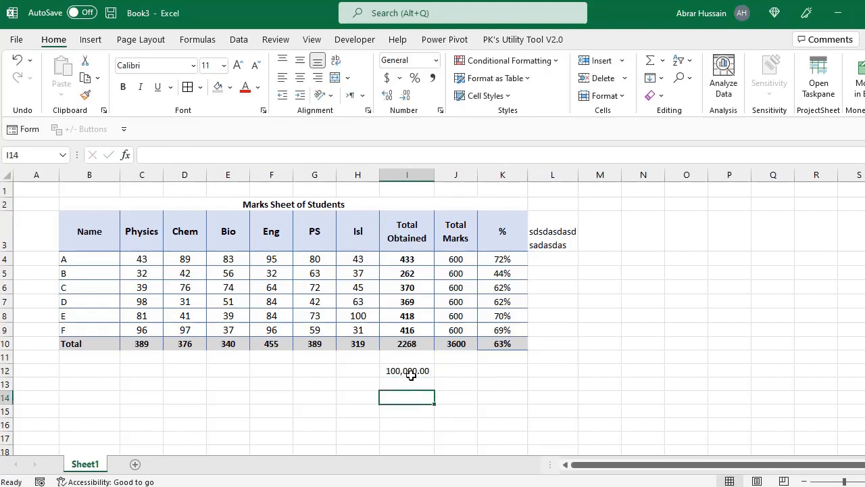
Step: Set up a Greater Than highlight rule for the percentages K4:K9 with threshold 40% and Green Fill with Dark Green Text
{"action": "left_click", "coordinate": [407, 231]}
{"action": "left_click", "coordinate": [481, 259]}
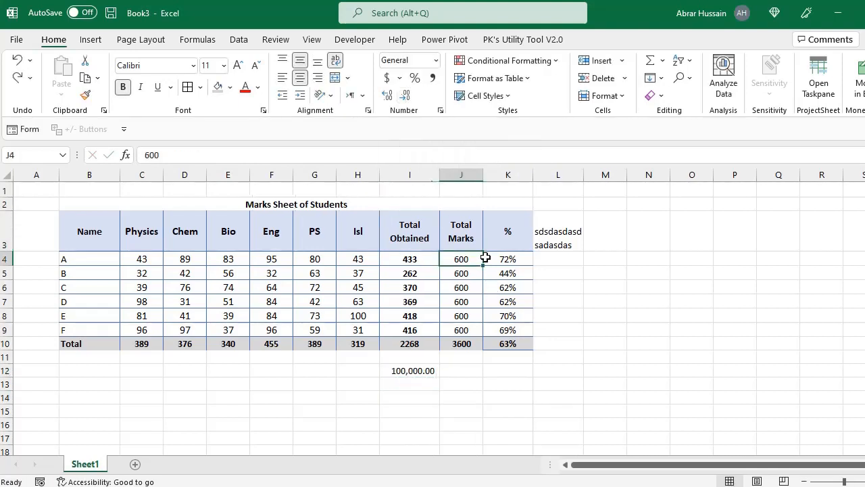
{"action": "left_click_drag", "start_coordinate": [488, 259], "coordinate": [518, 329]}
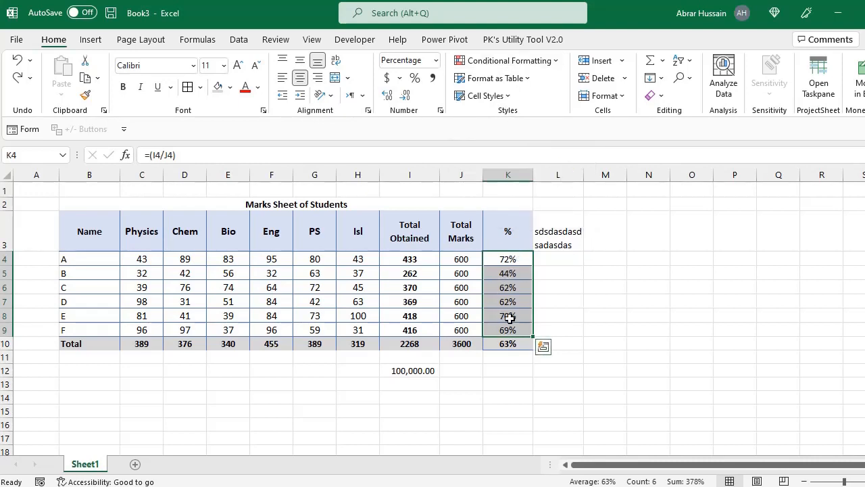
{"action": "left_click", "coordinate": [531, 63]}
{"action": "mouse_move", "coordinate": [524, 95]}
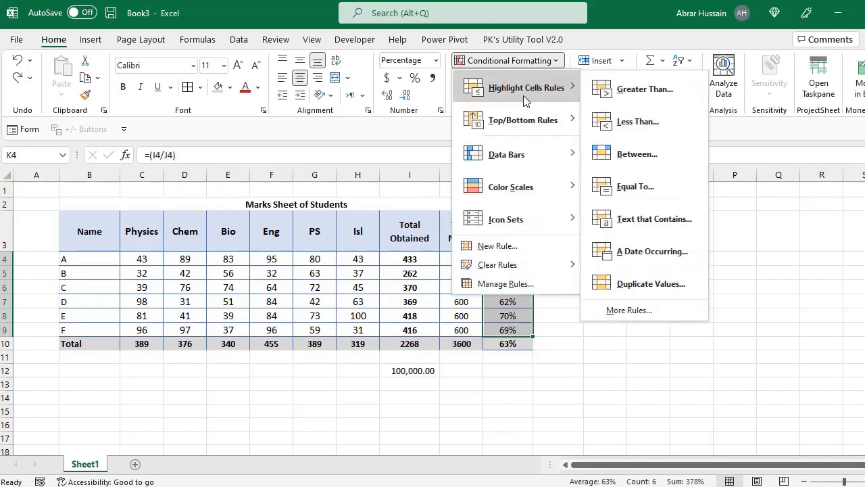
{"action": "left_click", "coordinate": [648, 94]}
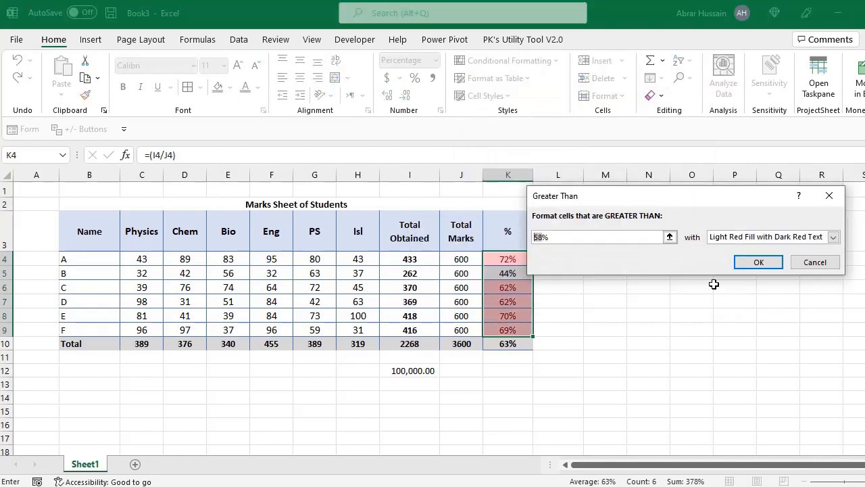
{"action": "type", "text": "40"}
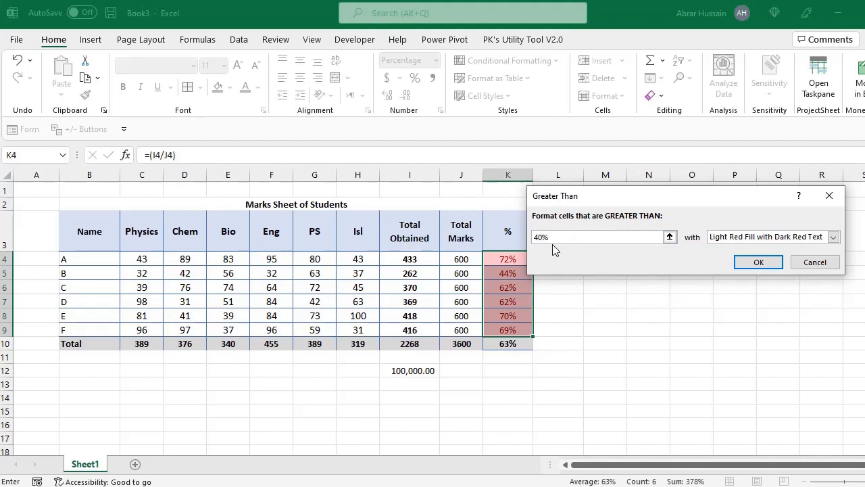
{"action": "left_click", "coordinate": [736, 238]}
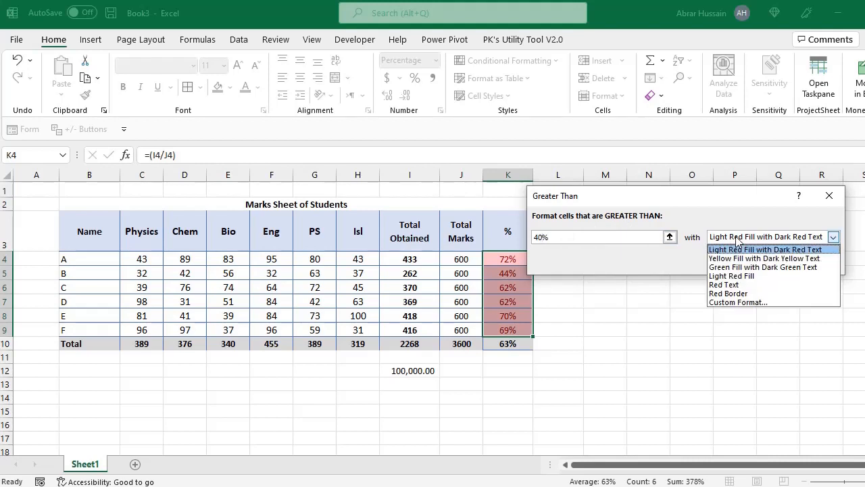
{"action": "left_click", "coordinate": [743, 268]}
Step: Try a custom format with a light orange fill for the Greater Than rule, discarding it
{"action": "left_click", "coordinate": [747, 238]}
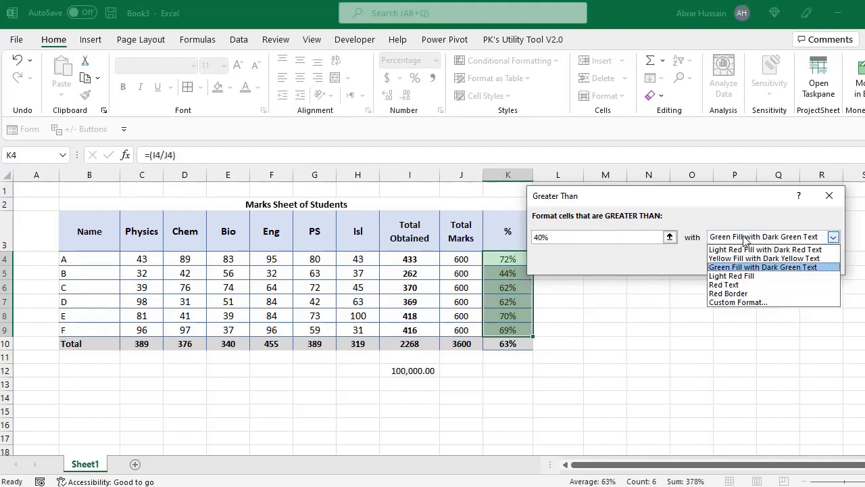
{"action": "left_click", "coordinate": [743, 302]}
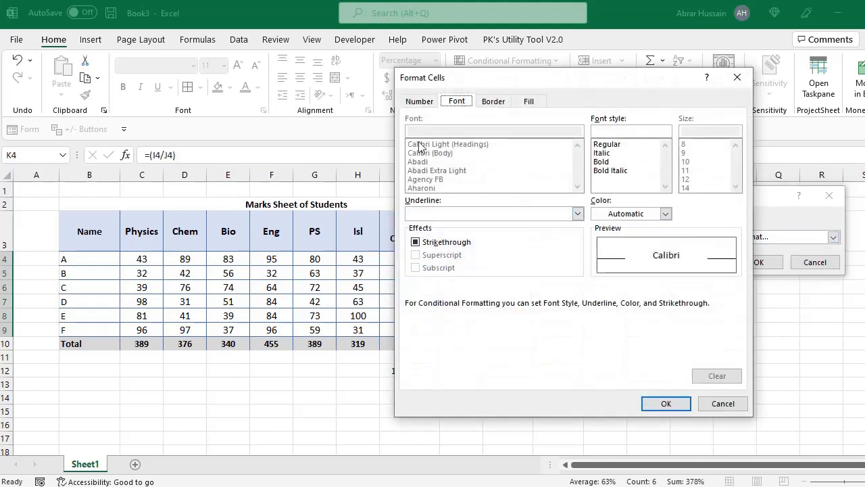
{"action": "left_click", "coordinate": [530, 103]}
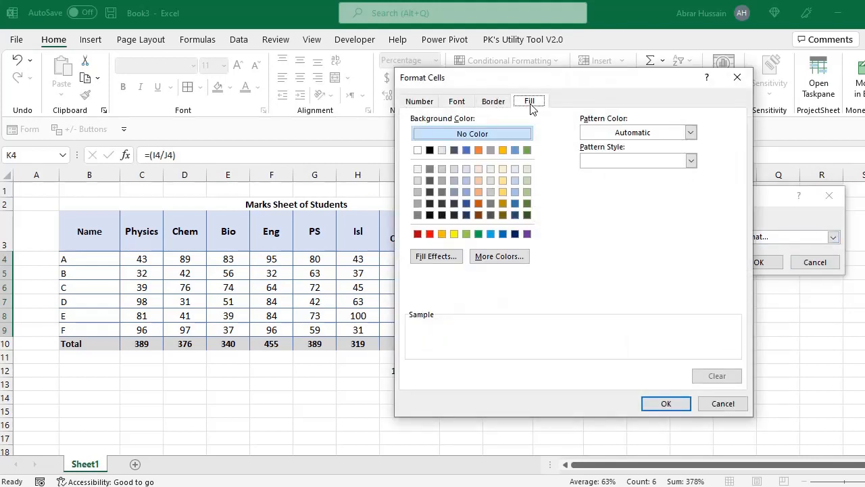
{"action": "left_click", "coordinate": [479, 191]}
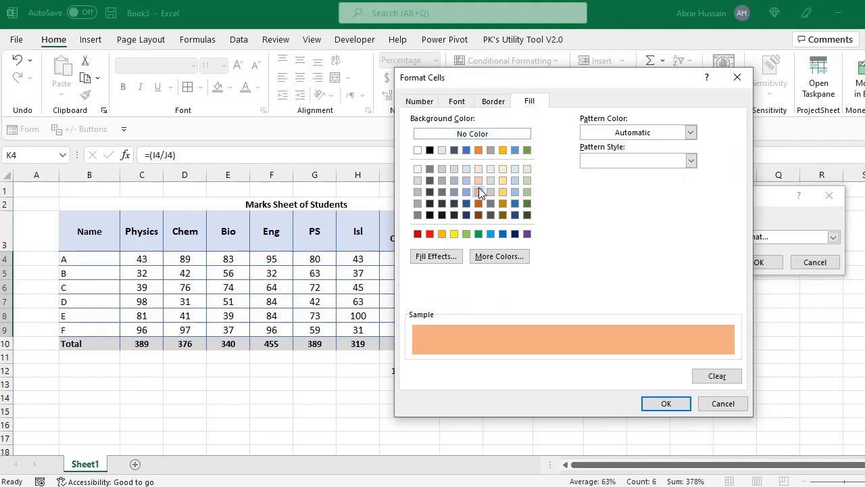
{"action": "left_click", "coordinate": [494, 102]}
{"action": "left_click", "coordinate": [459, 106]}
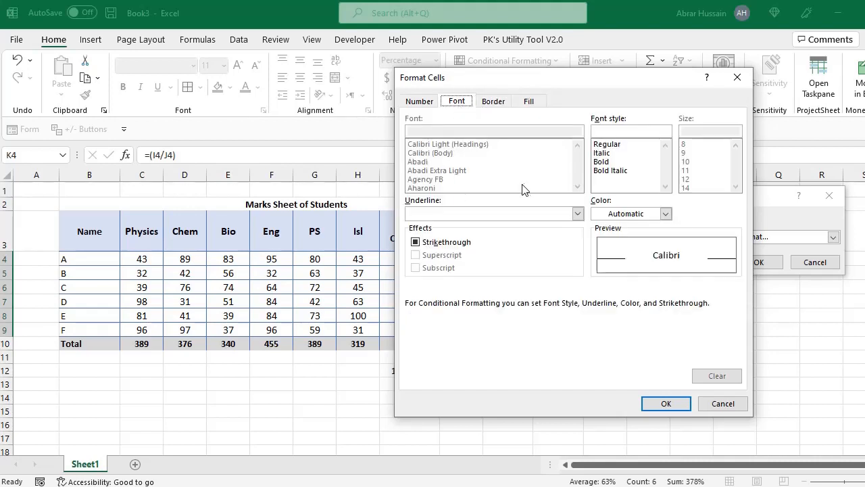
{"action": "left_click", "coordinate": [431, 105]}
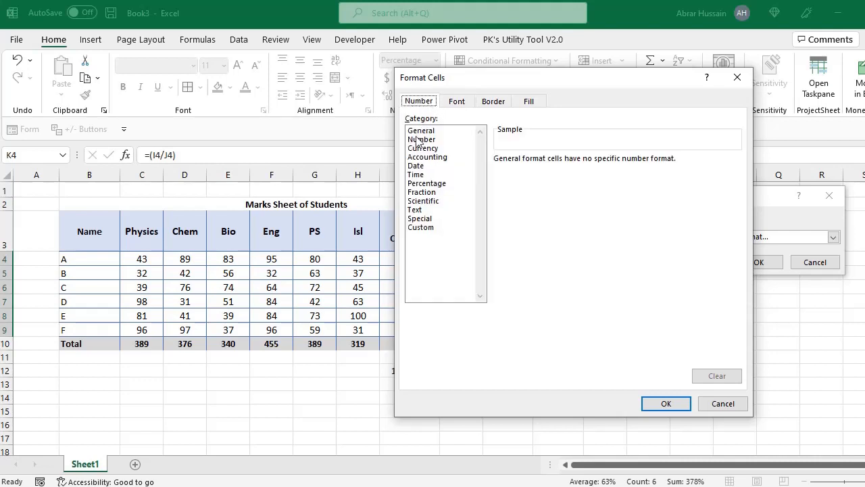
{"action": "left_click", "coordinate": [738, 409]}
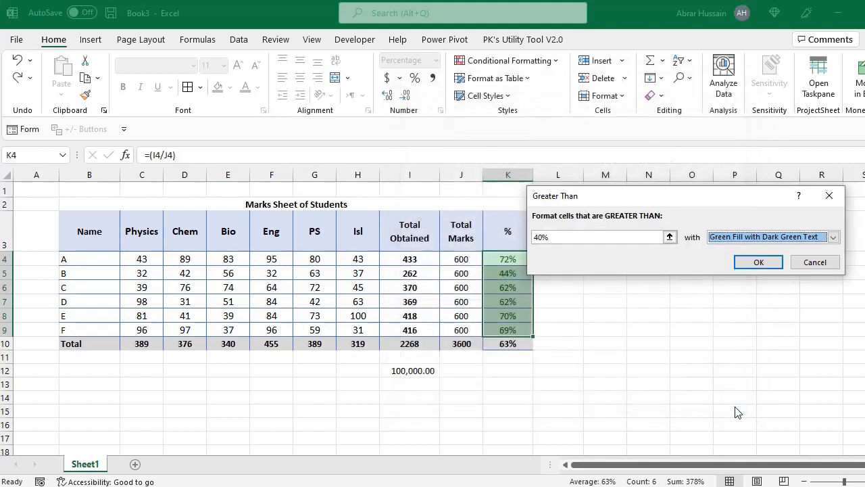
Step: Apply the green Greater Than 40% rule and set student B's Chem mark in D5 to 20
{"action": "left_click", "coordinate": [758, 263]}
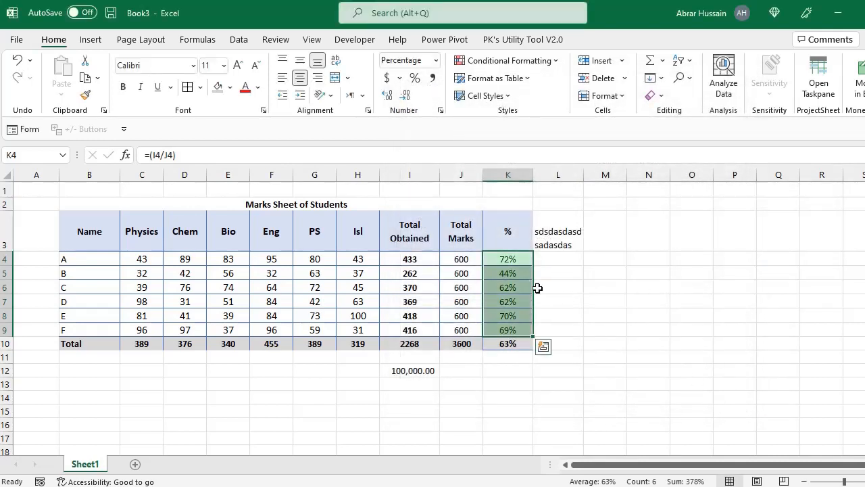
{"action": "left_click_drag", "start_coordinate": [517, 259], "coordinate": [513, 333]}
{"action": "left_click", "coordinate": [153, 274]}
{"action": "left_click", "coordinate": [183, 274]}
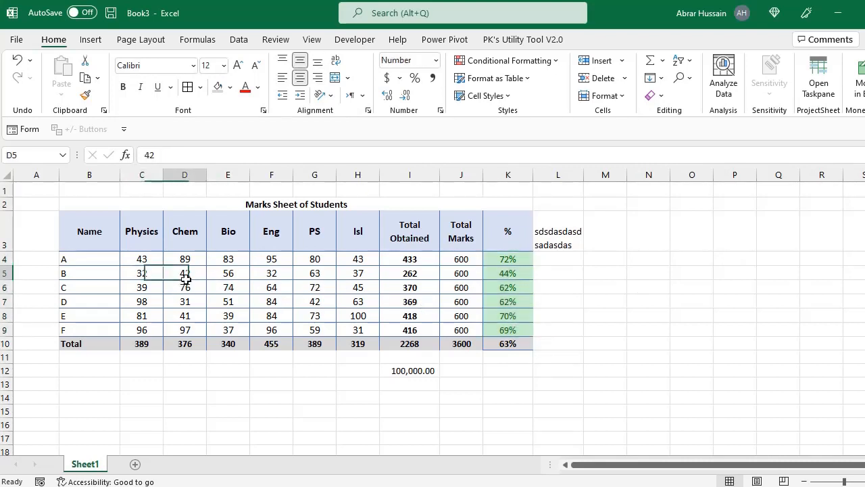
{"action": "type", "text": "20"}
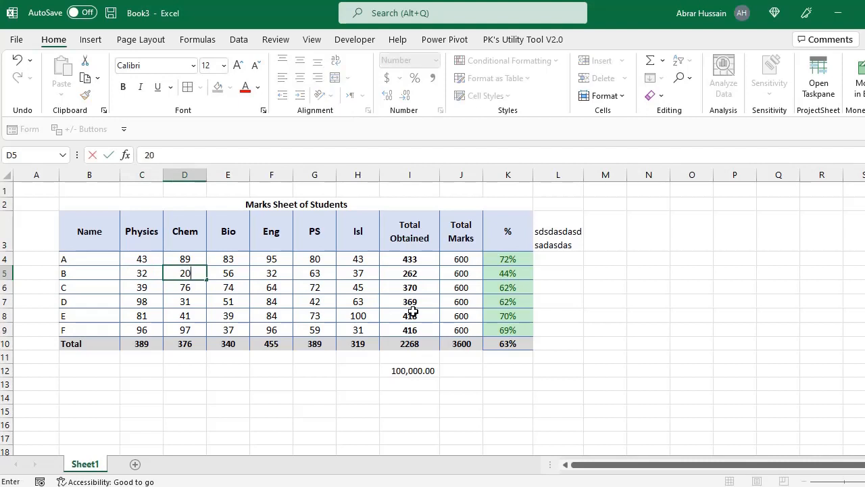
{"action": "key", "text": "Tab"}
{"action": "key", "text": "shift+Tab"}
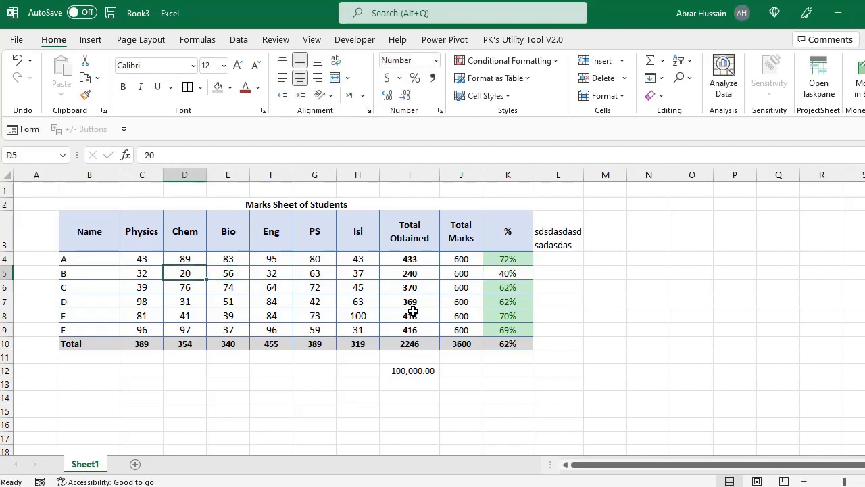
Step: Copy the mark of 20 from D5 into student B's Bio, Eng and PS cells, E5:G5
{"action": "key", "text": "ctrl+c"}
{"action": "key", "text": "Tab"}
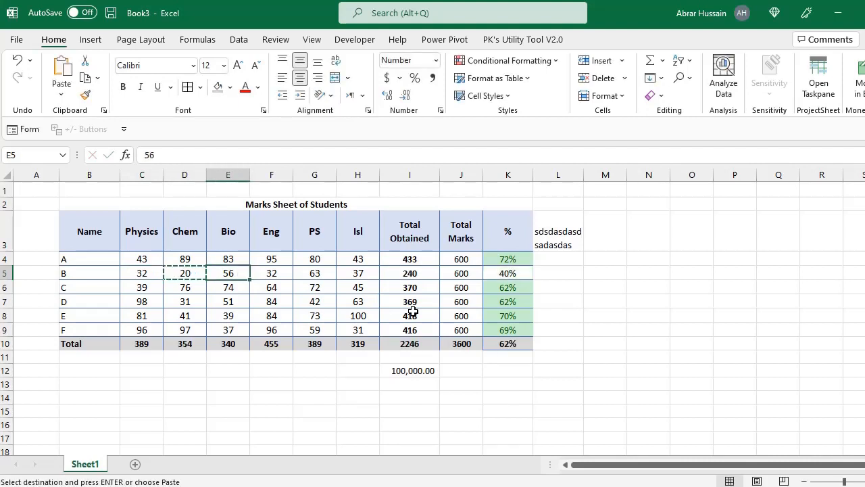
{"action": "key", "text": "ctrl+v"}
{"action": "key", "text": "Tab"}
{"action": "key", "text": "ctrl+v"}
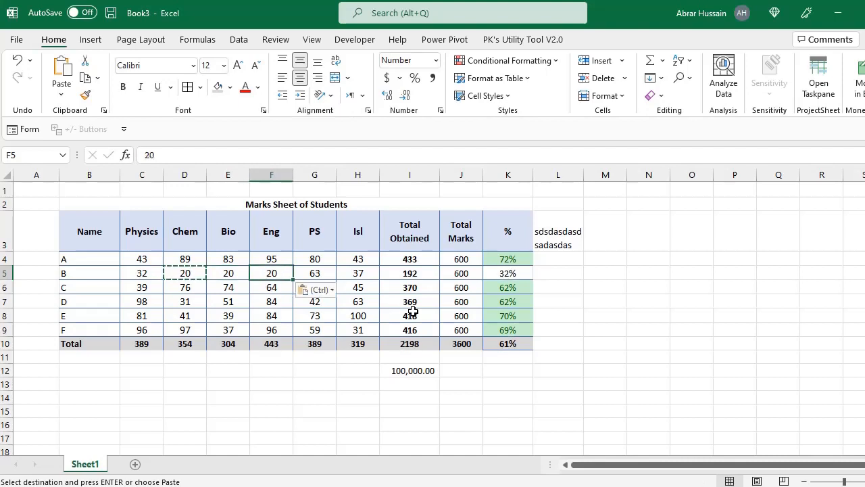
{"action": "key", "text": "Tab"}
{"action": "key", "text": "ctrl+v"}
{"action": "key", "text": "Tab"}
{"action": "key", "text": "Tab"}
{"action": "key", "text": "Tab"}
{"action": "key", "text": "Tab"}
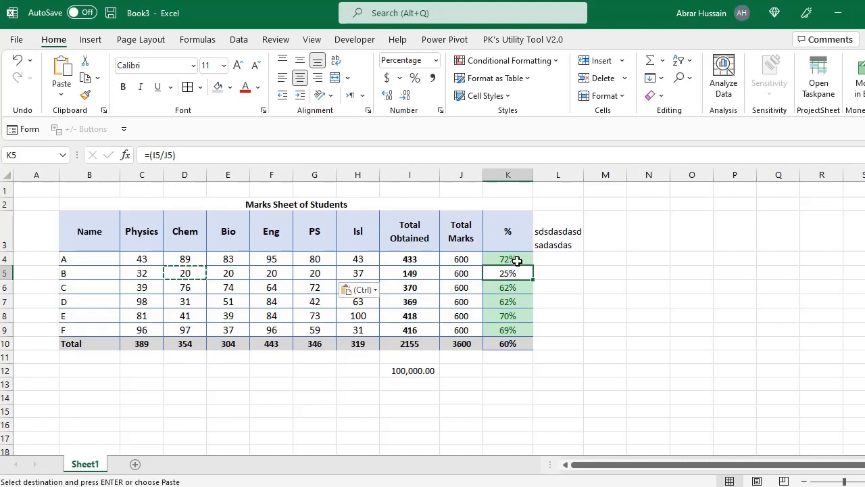
{"action": "left_click_drag", "start_coordinate": [517, 260], "coordinate": [514, 331]}
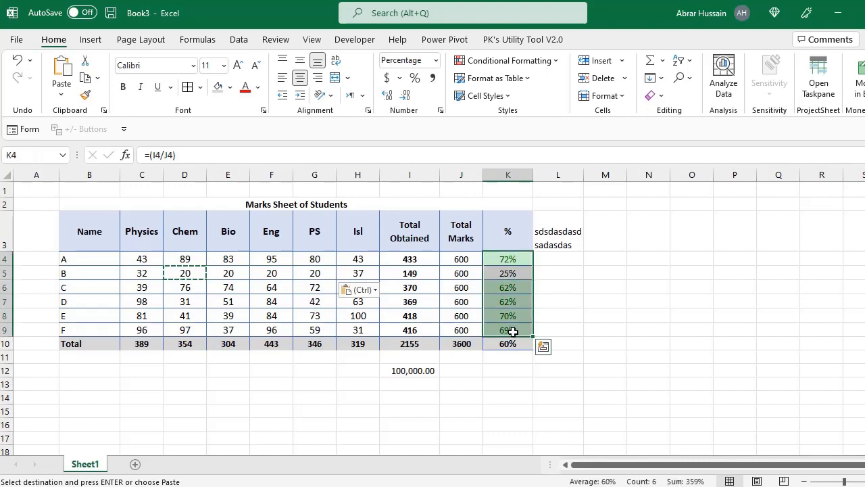
{"action": "left_click", "coordinate": [540, 60]}
{"action": "mouse_move", "coordinate": [530, 86]}
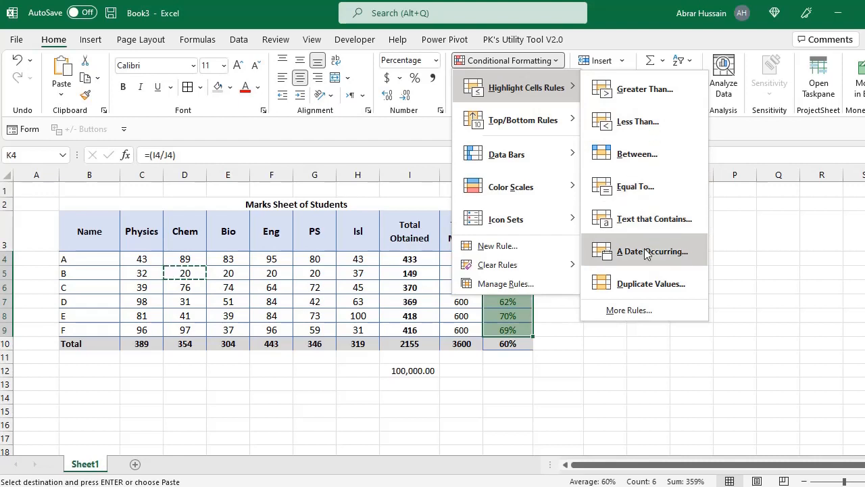
{"action": "left_click", "coordinate": [641, 218]}
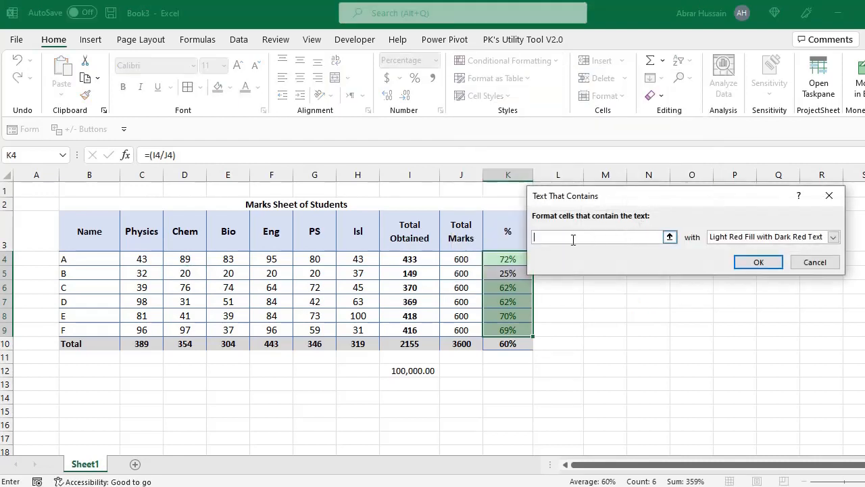
{"action": "left_click", "coordinate": [812, 263]}
Step: Add a Top 10 Items rule to K4:K9 that formats the top 3 percentages with Green Fill with Dark Green Text
{"action": "left_click", "coordinate": [526, 67]}
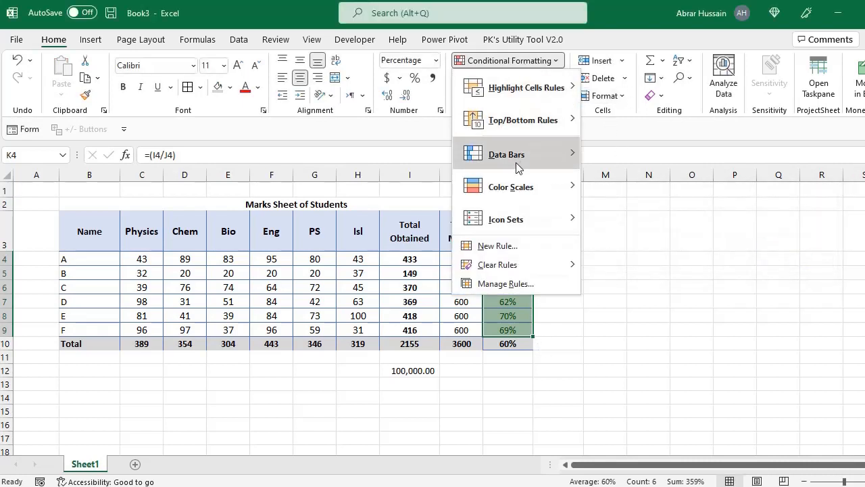
{"action": "mouse_move", "coordinate": [517, 128]}
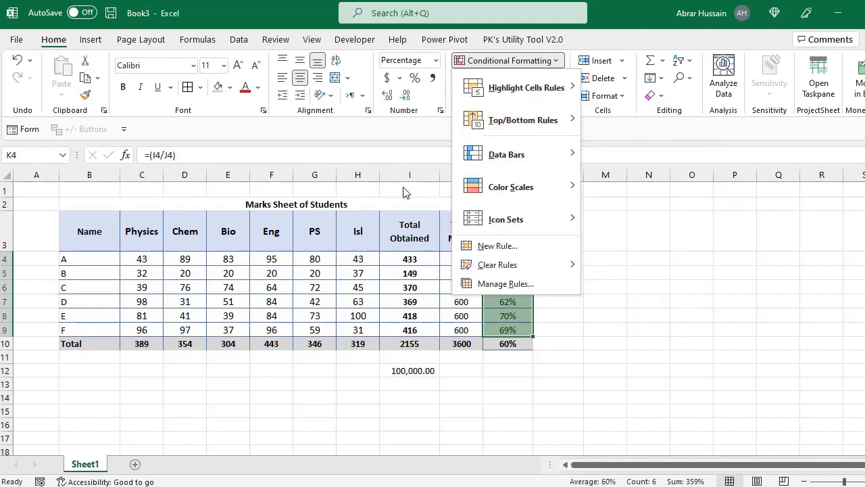
{"action": "left_click", "coordinate": [654, 133]}
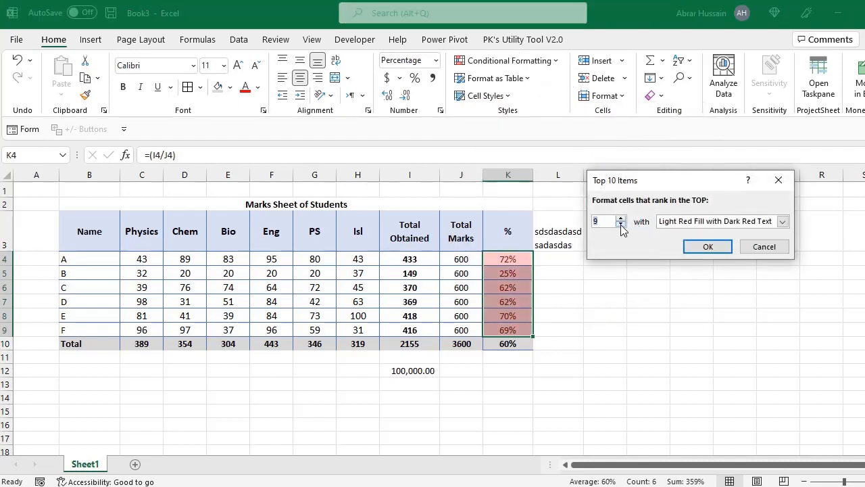
{"action": "left_click", "coordinate": [621, 225]}
{"action": "left_click", "coordinate": [620, 224]}
{"action": "left_click", "coordinate": [621, 225]}
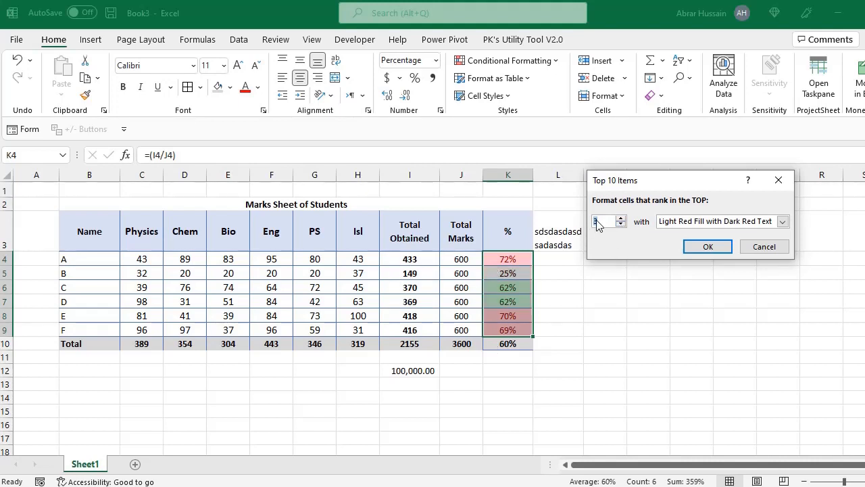
{"action": "left_click", "coordinate": [706, 223]}
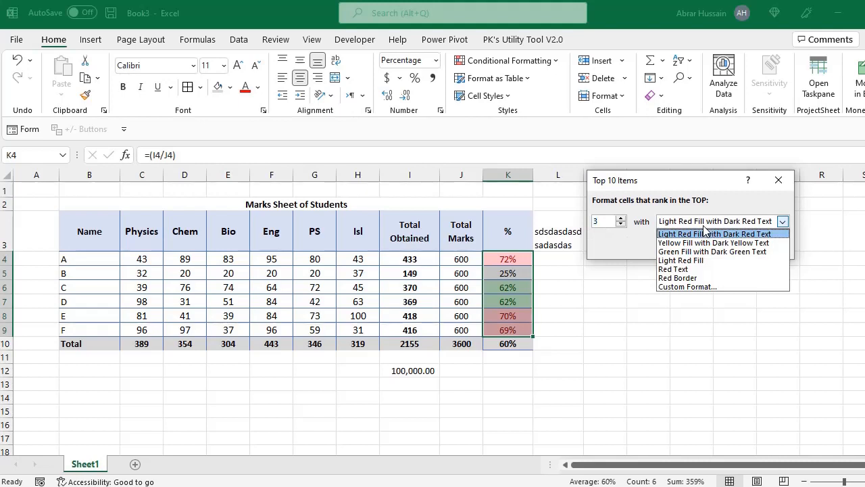
{"action": "left_click", "coordinate": [701, 250]}
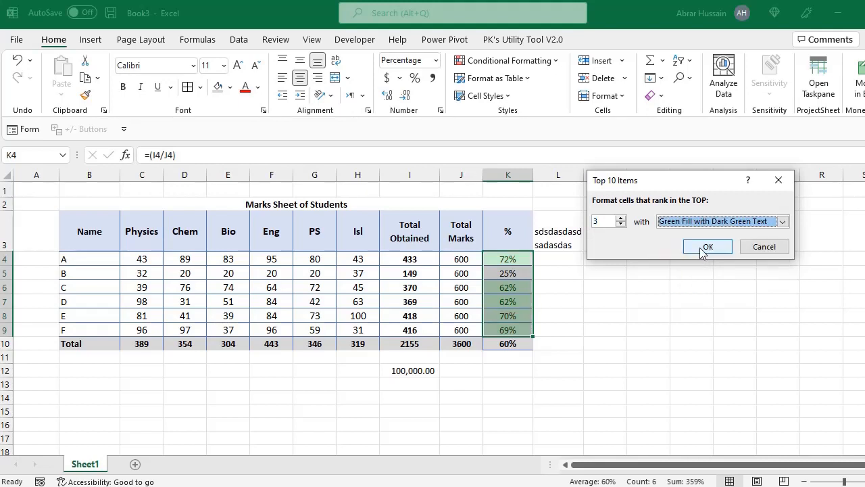
{"action": "left_click", "coordinate": [705, 247]}
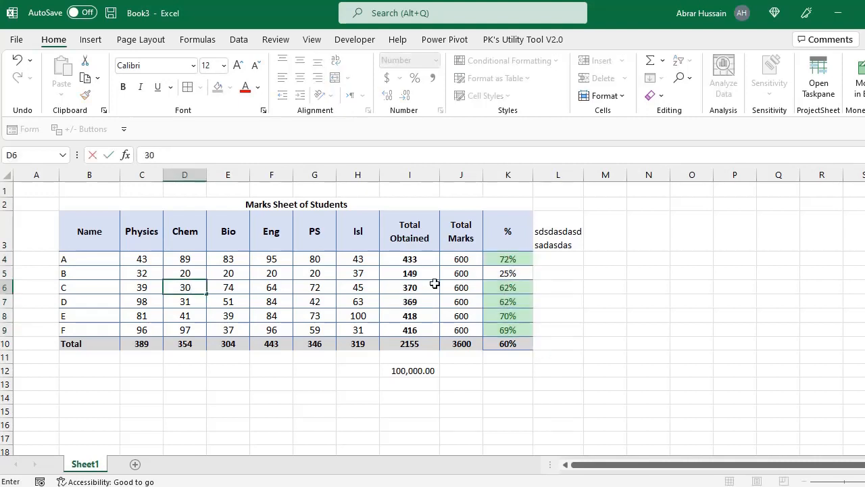
Step: Set student C's Chem mark in D6 to 30 and copy it into the Bio to Isl cells, E6:H6
{"action": "key", "text": "ctrl+Return"}
{"action": "key", "text": "ctrl+c"}
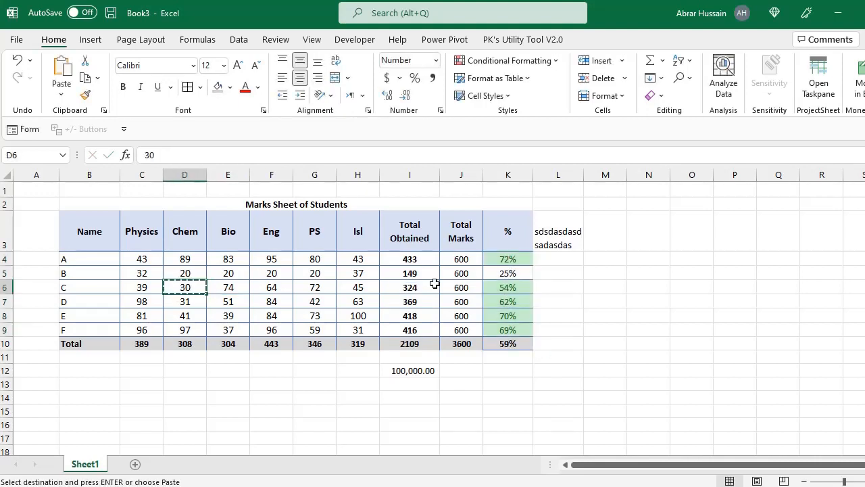
{"action": "key", "text": "Right"}
{"action": "key", "text": "shift+Right"}
{"action": "key", "text": "shift+Right"}
{"action": "key", "text": "shift+Right"}
{"action": "key", "text": "ctrl+v"}
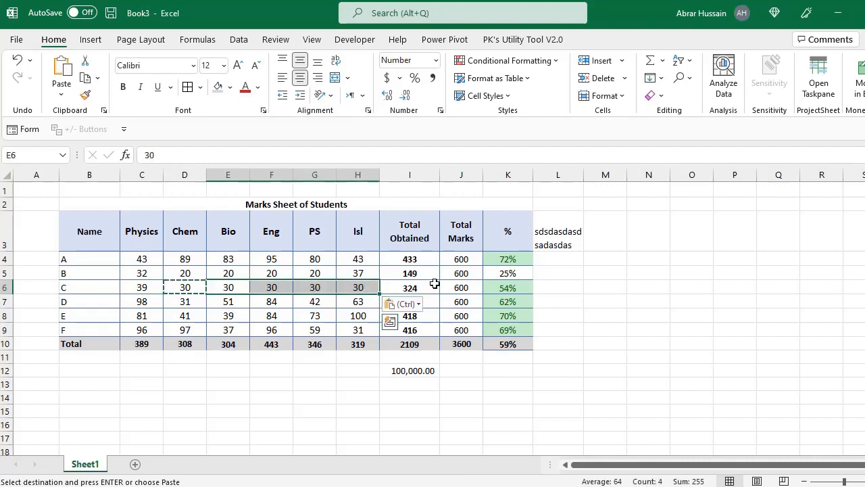
Step: Set student E's Physics mark in C8 to 20 and copy it across the remaining subjects, D8:H8
{"action": "key", "text": "Down"}
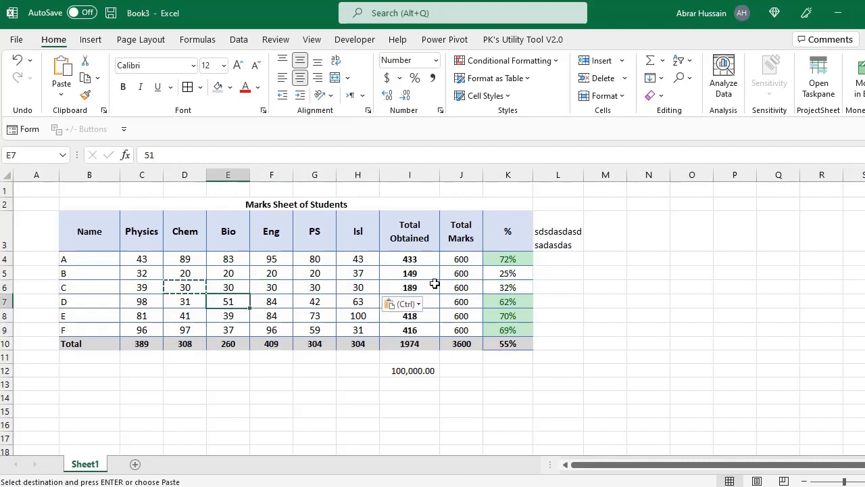
{"action": "key", "text": "Down"}
{"action": "key", "text": "Left"}
{"action": "key", "text": "Left"}
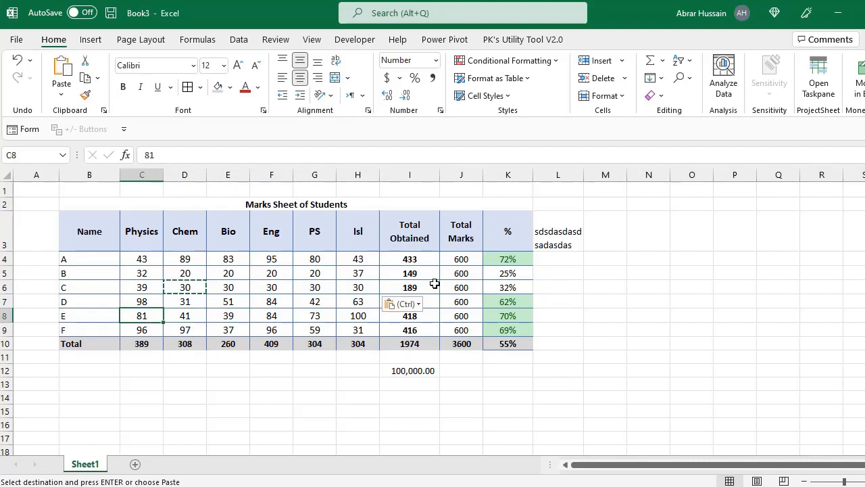
{"action": "type", "text": "20"}
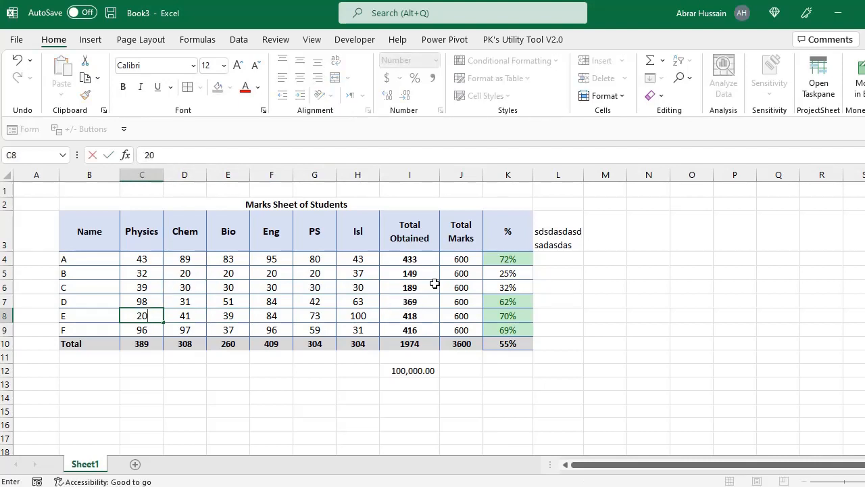
{"action": "key", "text": "ctrl+Return"}
{"action": "key", "text": "Scroll_Lock"}
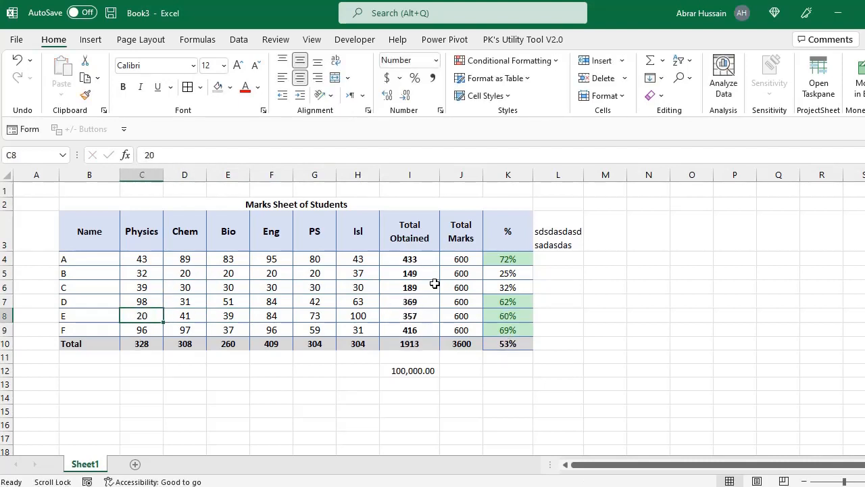
{"action": "type", "text": "`"}
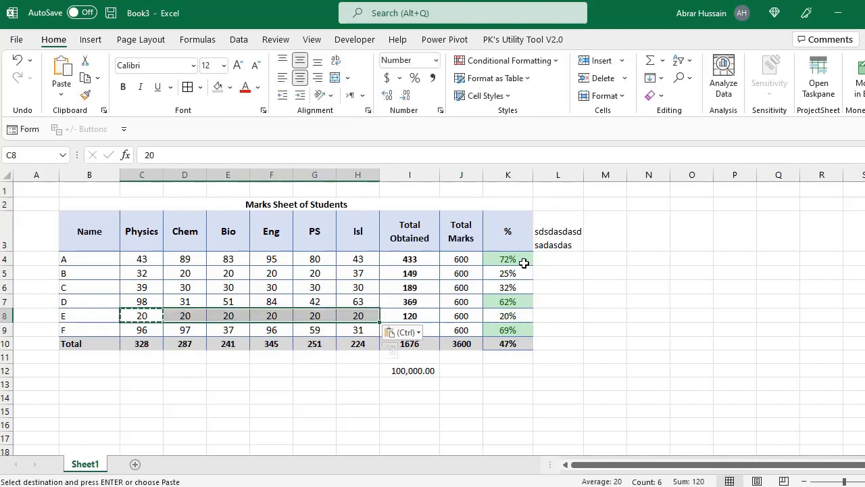
Step: Try an Above Average rule with Green Fill with Dark Green Text on the percentages K4:K9, discarding it
{"action": "left_click_drag", "start_coordinate": [515, 258], "coordinate": [516, 331]}
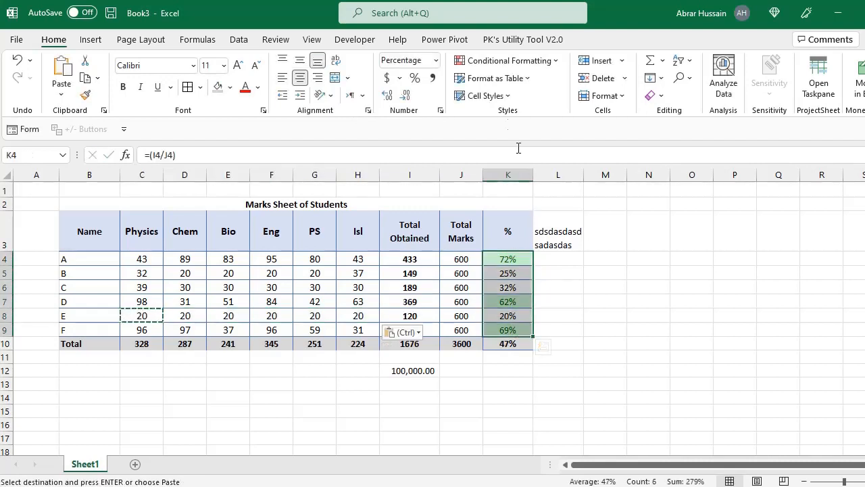
{"action": "left_click", "coordinate": [500, 61]}
{"action": "mouse_move", "coordinate": [509, 129]}
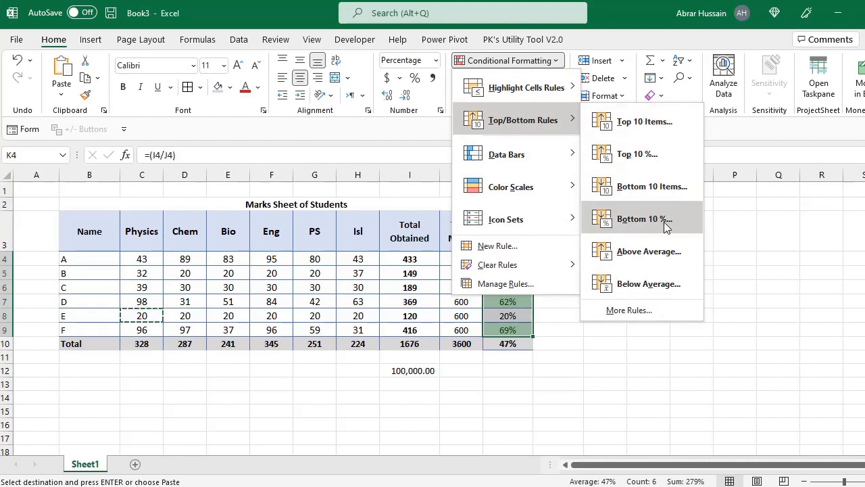
{"action": "left_click", "coordinate": [649, 257]}
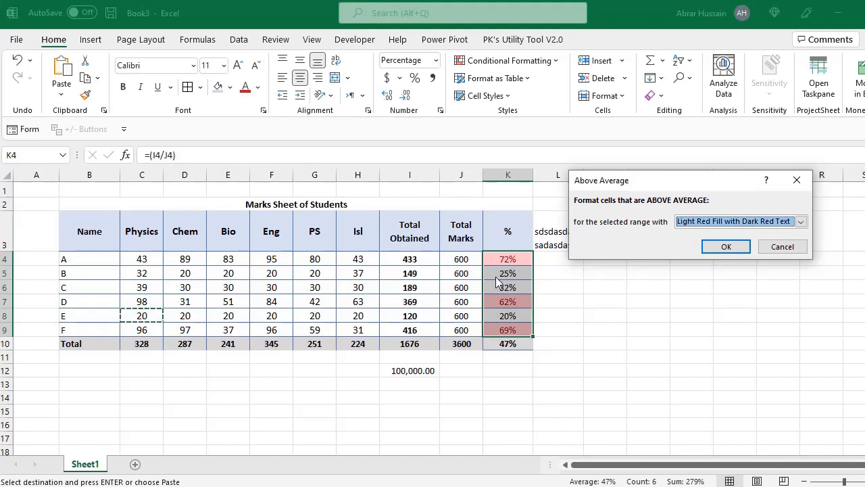
{"action": "left_click", "coordinate": [701, 225]}
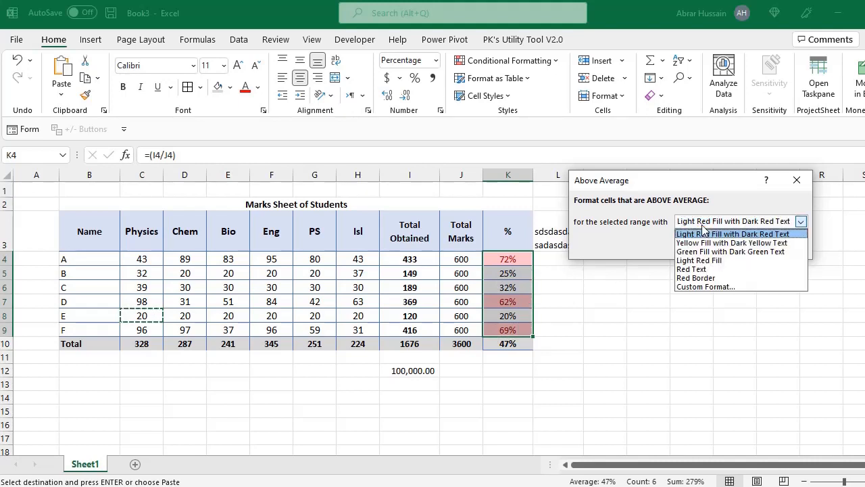
{"action": "left_click", "coordinate": [706, 253]}
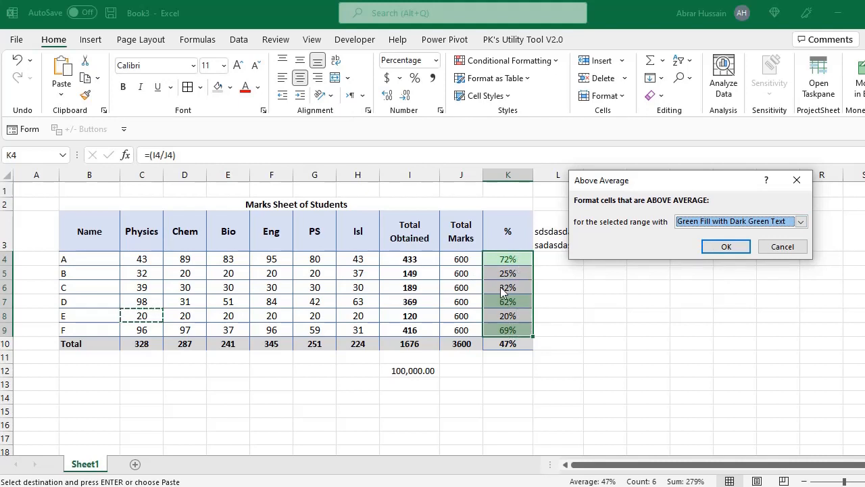
{"action": "left_click", "coordinate": [782, 247]}
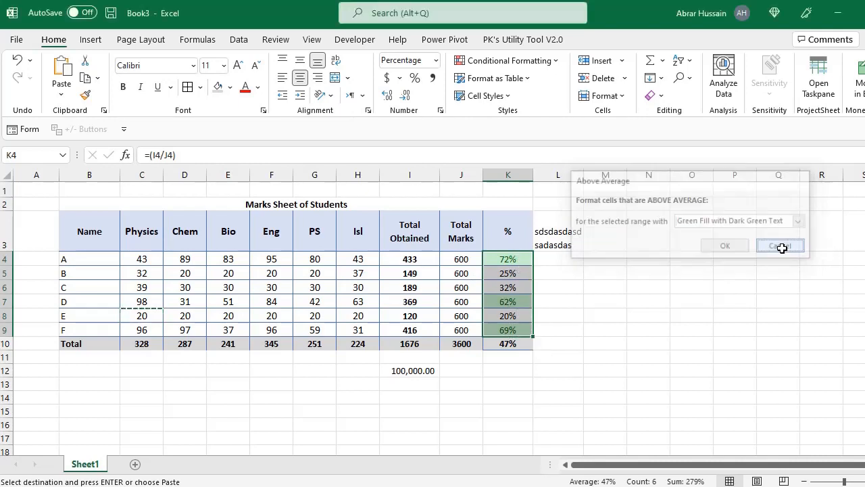
Step: Add blue gradient-fill data bars to the percentages K4:K9 and check the bars on individual students' cells
{"action": "left_click", "coordinate": [522, 62]}
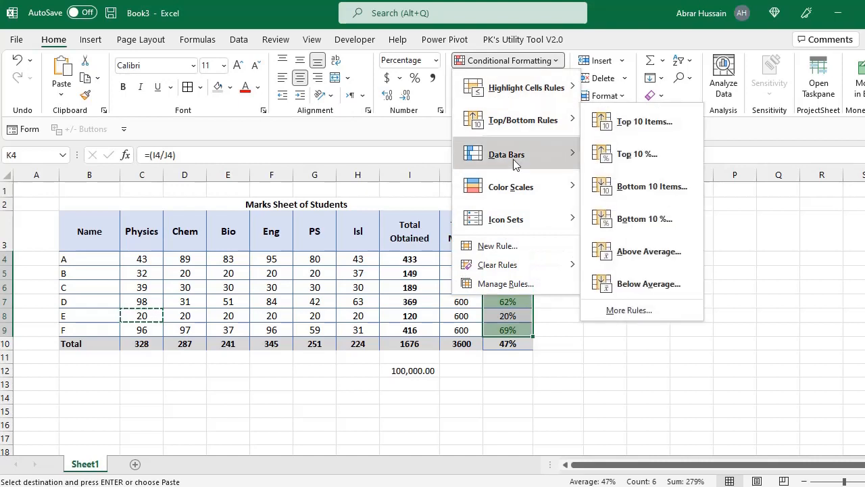
{"action": "mouse_move", "coordinate": [513, 169]}
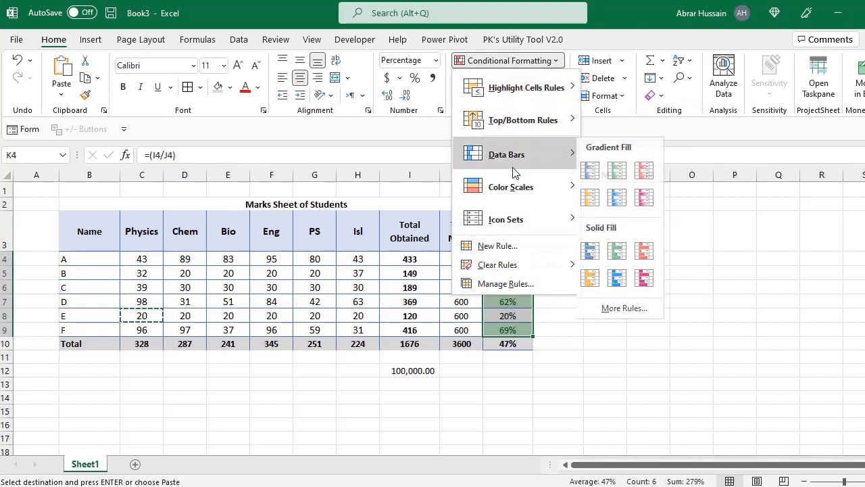
{"action": "left_click", "coordinate": [594, 170]}
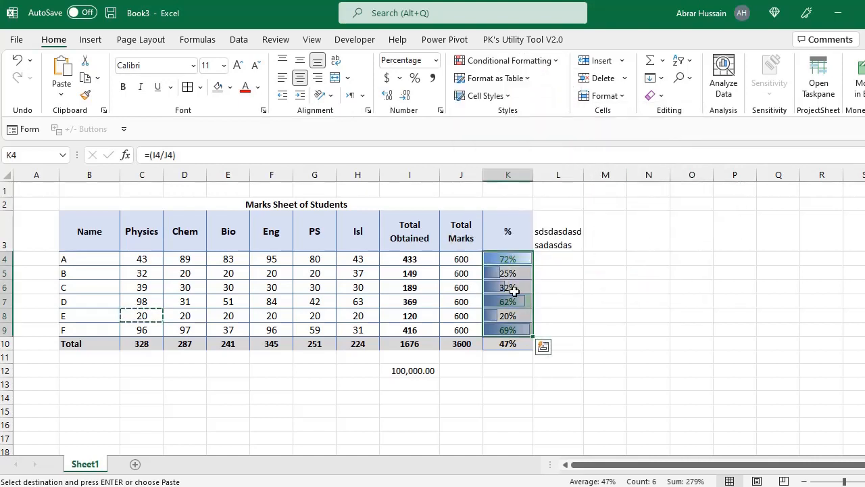
{"action": "left_click", "coordinate": [511, 265]}
{"action": "left_click", "coordinate": [515, 274]}
{"action": "left_click", "coordinate": [521, 300]}
{"action": "left_click", "coordinate": [523, 317]}
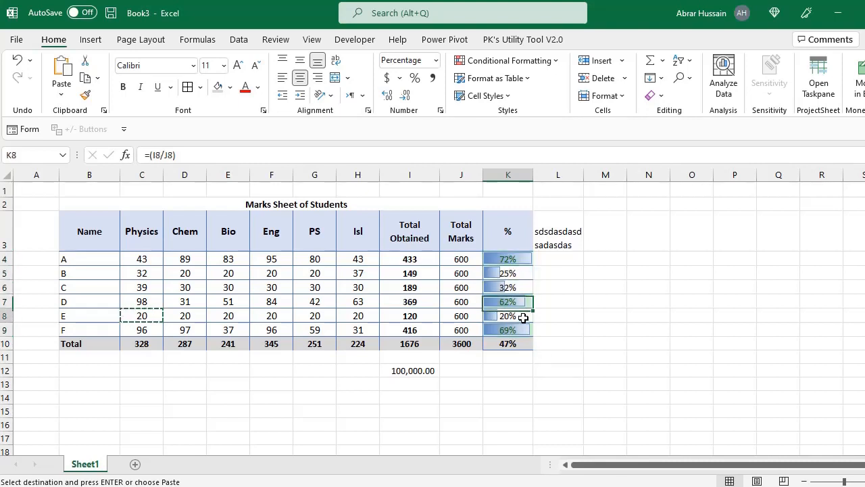
{"action": "left_click", "coordinate": [520, 327]}
Step: Apply the circled check, exclamation and cross icon set to the percentages K4:K9 and check the icons in individual cells
{"action": "left_click_drag", "start_coordinate": [511, 258], "coordinate": [513, 328]}
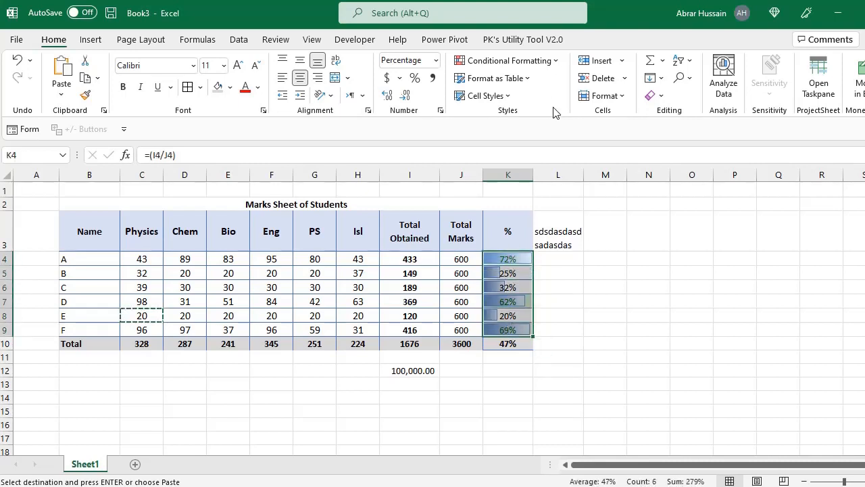
{"action": "left_click", "coordinate": [531, 62]}
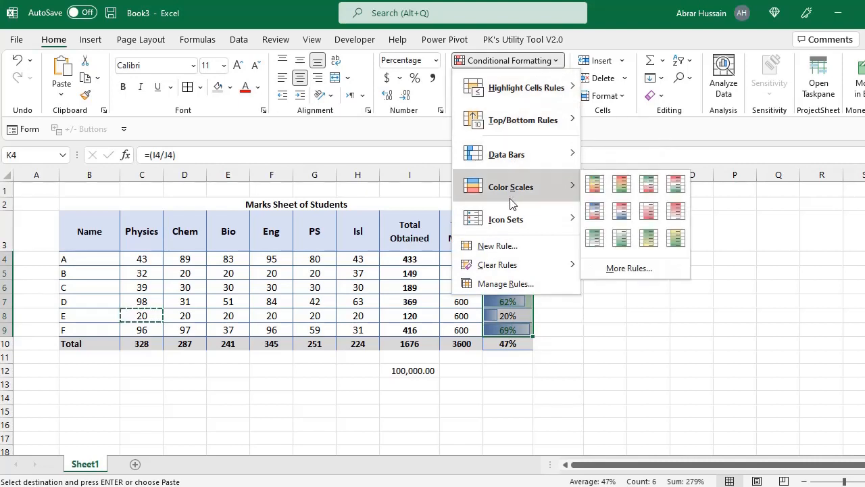
{"action": "mouse_move", "coordinate": [512, 222]}
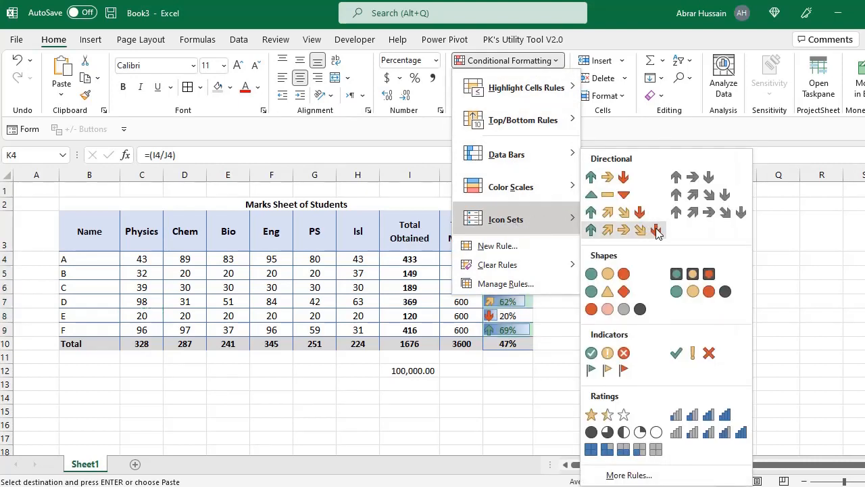
{"action": "left_click", "coordinate": [617, 357]}
{"action": "left_click", "coordinate": [606, 305]}
{"action": "left_click", "coordinate": [519, 260]}
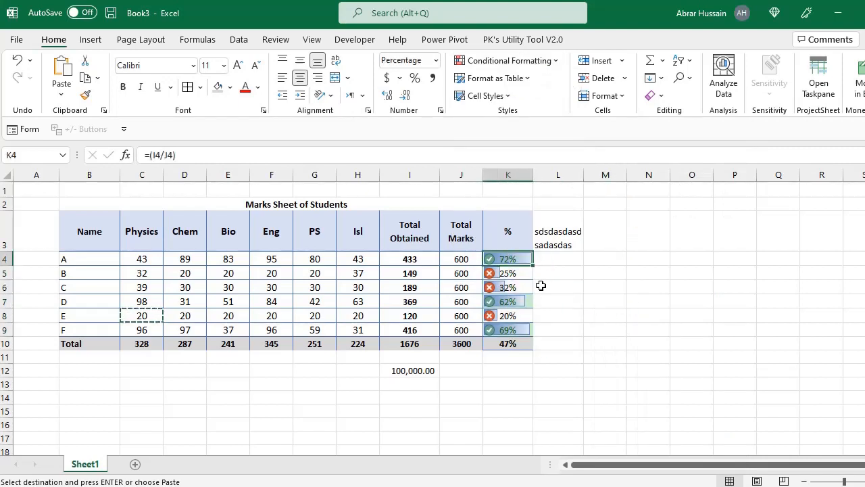
{"action": "left_click", "coordinate": [511, 299]}
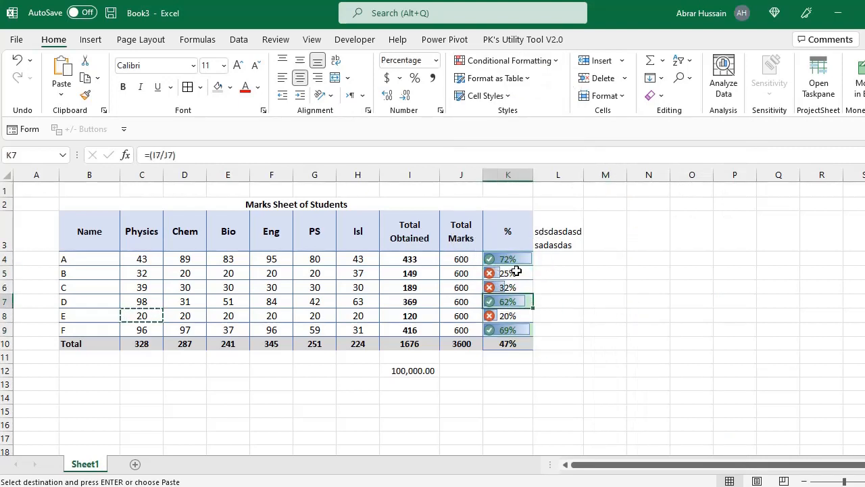
{"action": "left_click", "coordinate": [517, 273]}
{"action": "left_click", "coordinate": [517, 288]}
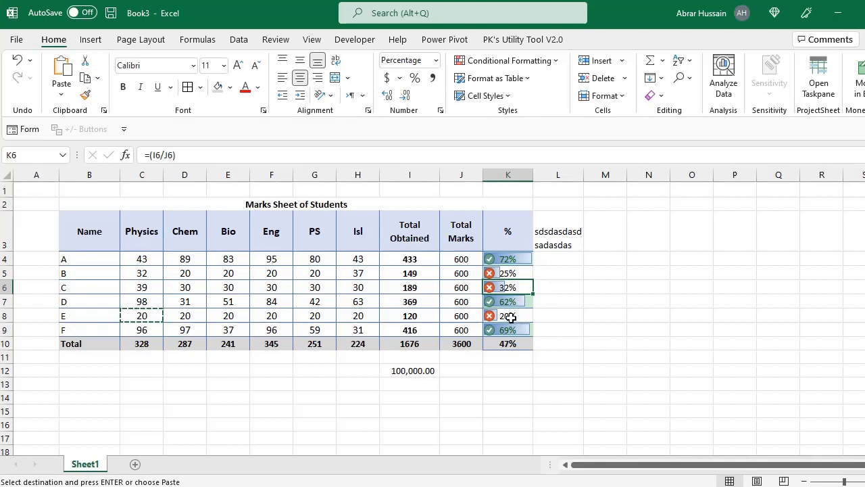
{"action": "left_click", "coordinate": [511, 317]}
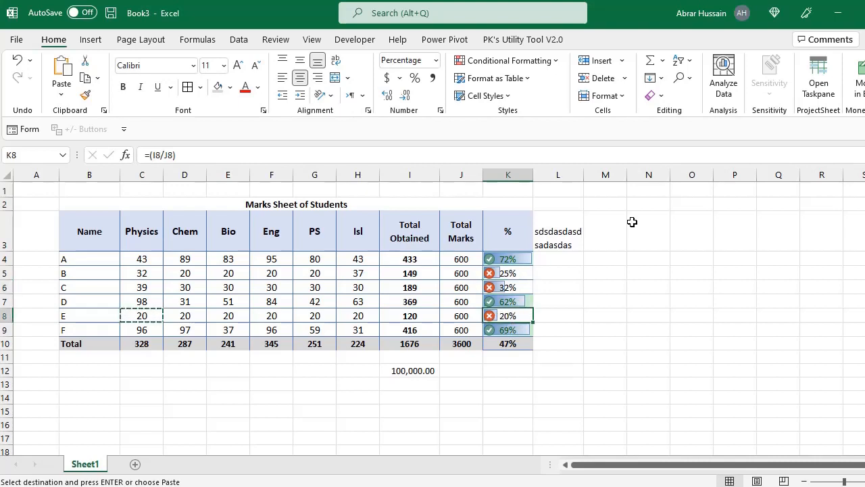
Step: Clear all conditional formatting rules from the percentages K4:K9
{"action": "left_click_drag", "start_coordinate": [507, 259], "coordinate": [507, 330]}
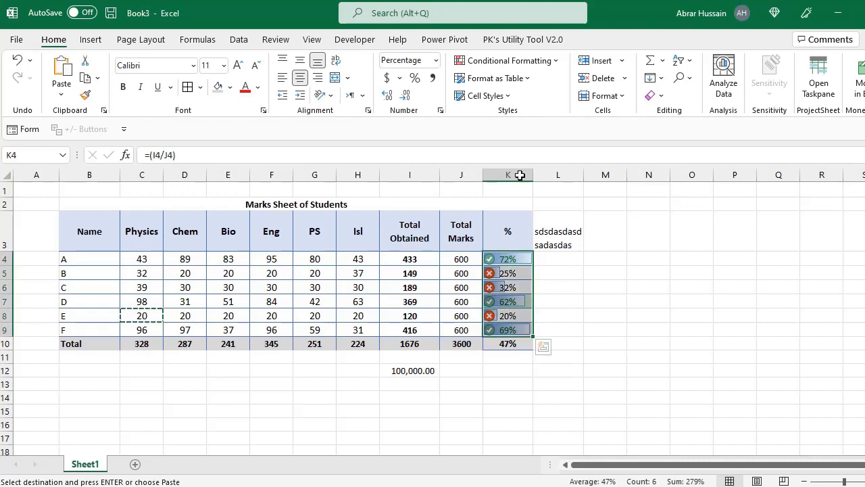
{"action": "left_click", "coordinate": [533, 61]}
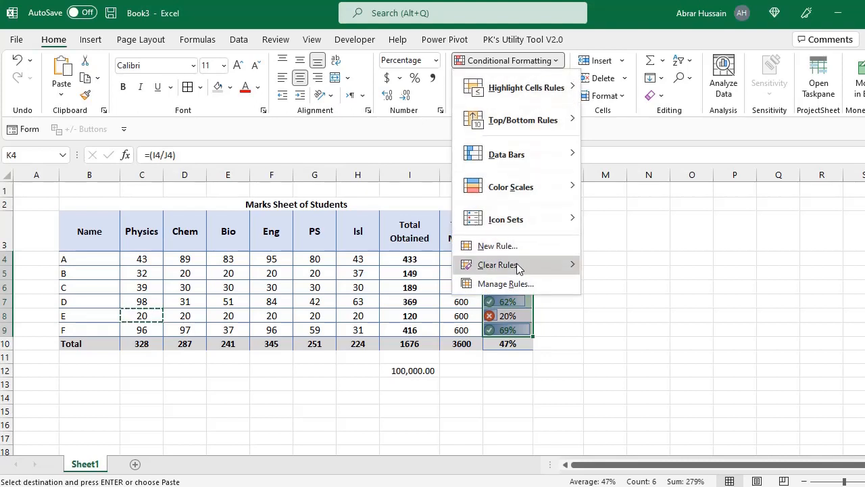
{"action": "mouse_move", "coordinate": [561, 265]}
{"action": "left_click", "coordinate": [644, 266]}
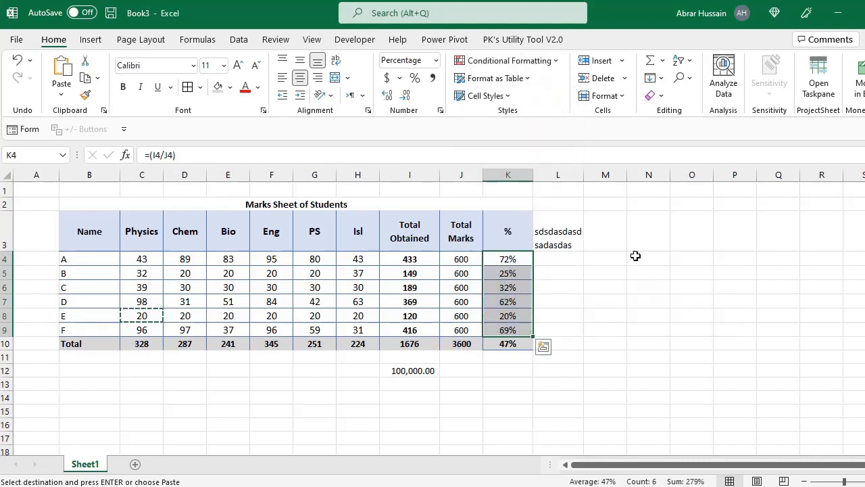
Step: Apply the circled check, exclamation and cross icon set to the rule-free percentages K4:K9
{"action": "left_click", "coordinate": [533, 61]}
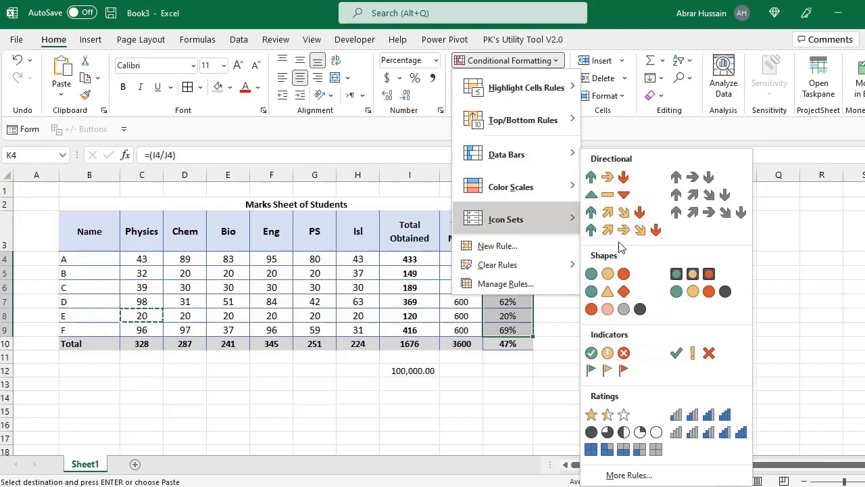
{"action": "left_click", "coordinate": [624, 353]}
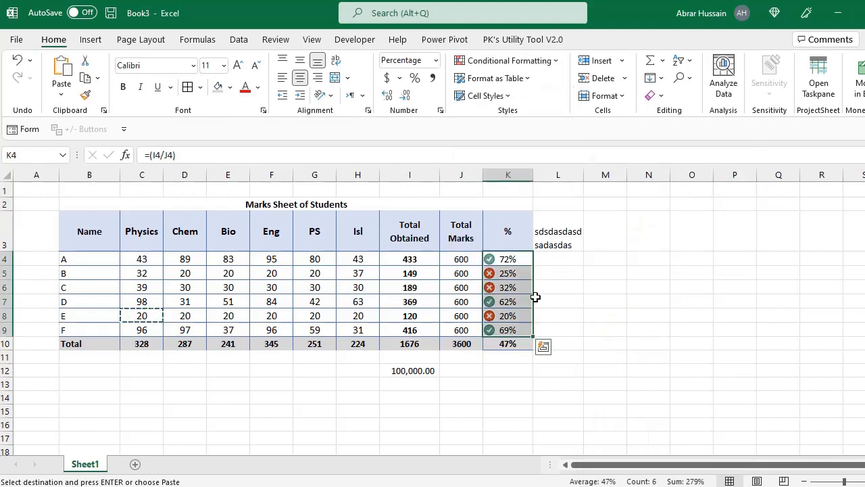
{"action": "left_click", "coordinate": [501, 61]}
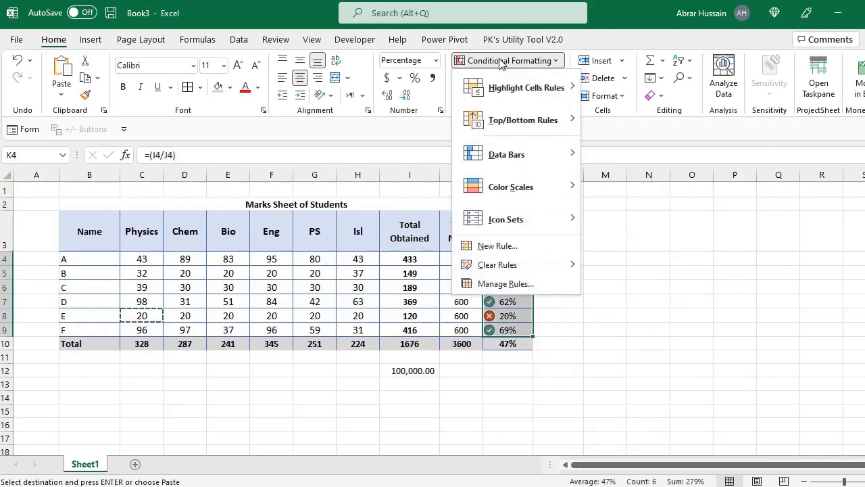
{"action": "left_click", "coordinate": [515, 317]}
Step: Open the icon set rule on K4:K9 for editing from the Conditional Formatting Rules Manager
{"action": "left_click_drag", "start_coordinate": [512, 262], "coordinate": [515, 331]}
{"action": "left_click", "coordinate": [506, 61]}
{"action": "left_click", "coordinate": [500, 287]}
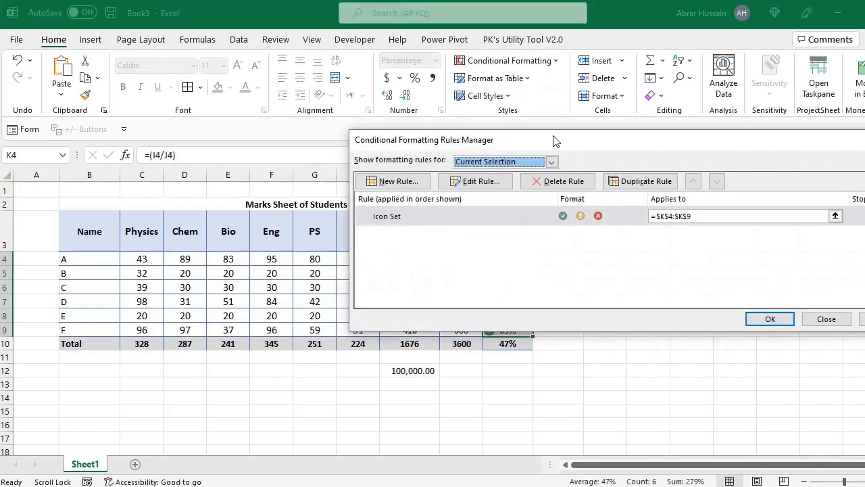
{"action": "left_click_drag", "start_coordinate": [555, 140], "coordinate": [342, 42]}
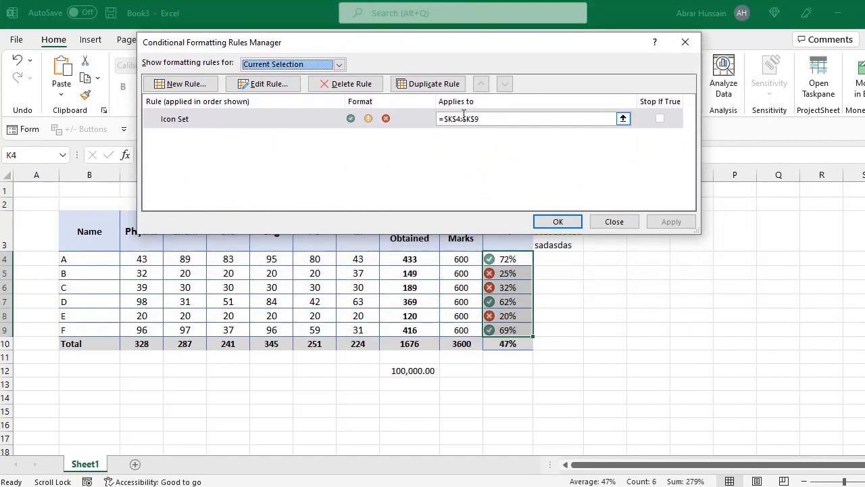
{"action": "double_click", "coordinate": [286, 119]}
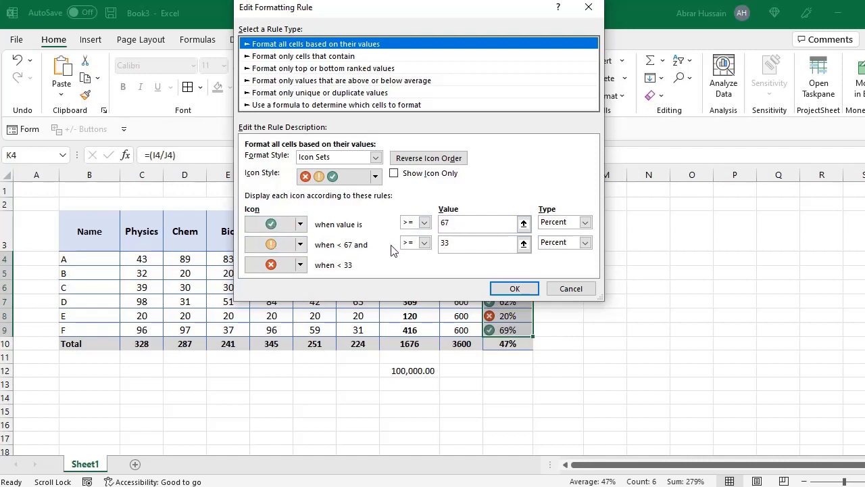
Step: Set the green check icon's threshold to 80 percent in the icon set rule and apply the edited rule to K4:K9
{"action": "left_click", "coordinate": [458, 244]}
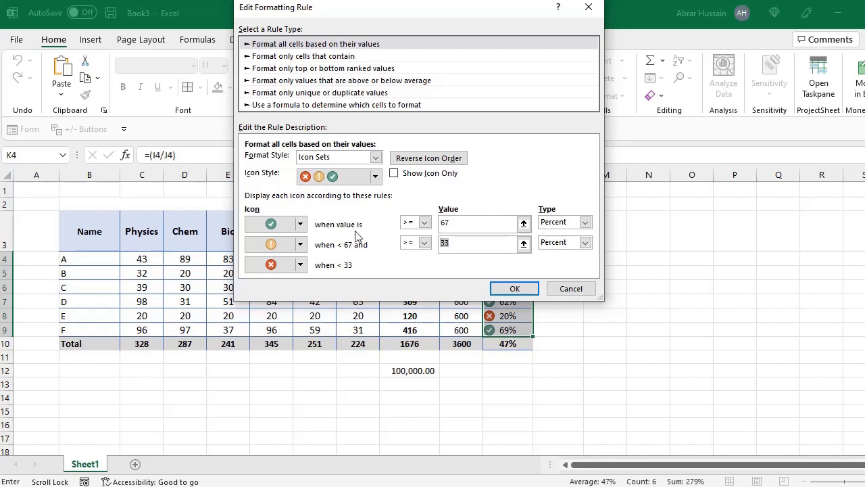
{"action": "left_click", "coordinate": [454, 224]}
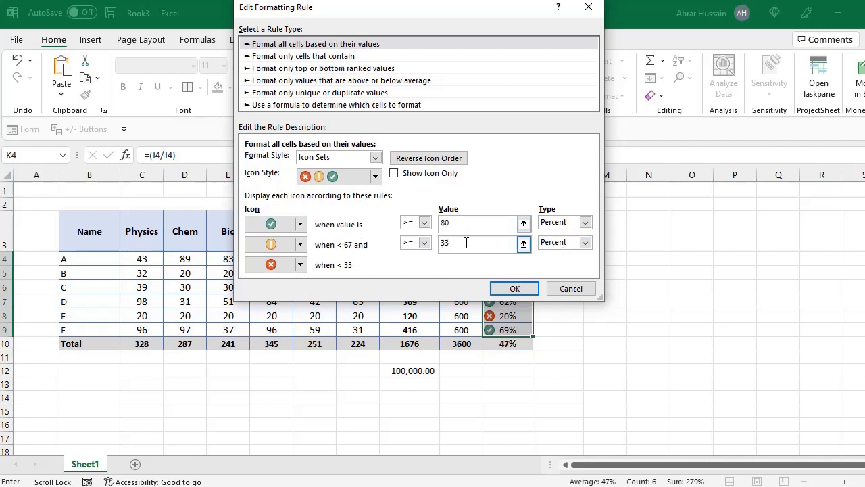
{"action": "left_click", "coordinate": [458, 221]}
{"action": "left_click_drag", "start_coordinate": [454, 242], "coordinate": [425, 244]}
{"action": "left_click", "coordinate": [468, 223]}
{"action": "left_click", "coordinate": [511, 289]}
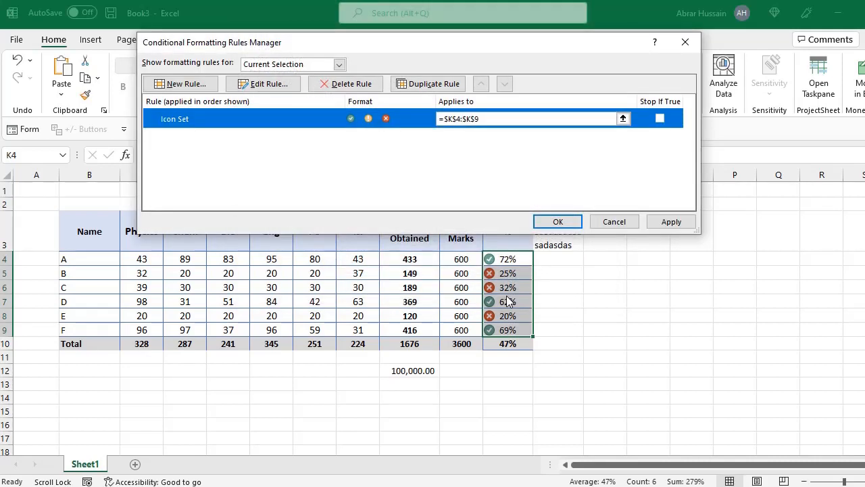
{"action": "left_click", "coordinate": [671, 224]}
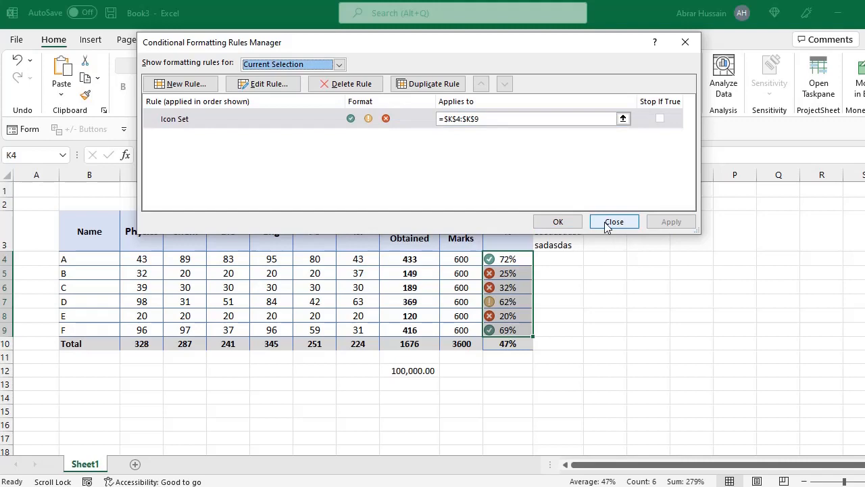
{"action": "left_click", "coordinate": [552, 223]}
Step: Check the icons assigned to individual students' percentages in K4:K9 under the edited rule
{"action": "left_click", "coordinate": [513, 259]}
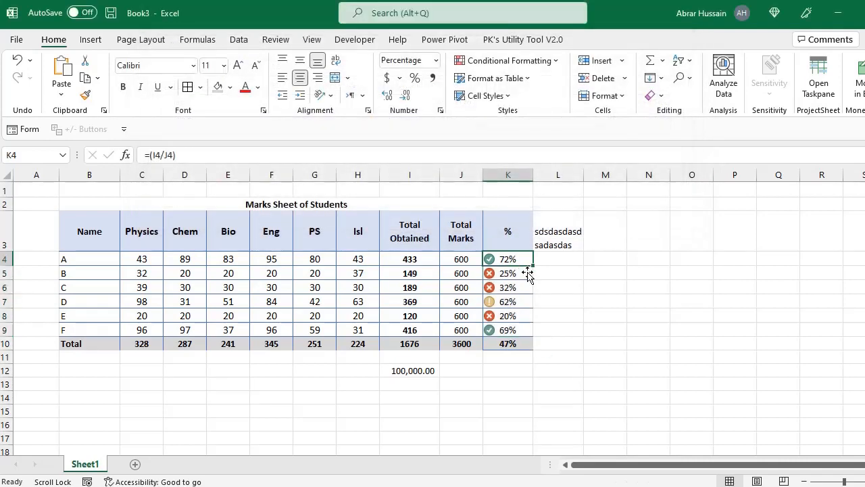
{"action": "left_click", "coordinate": [511, 331]}
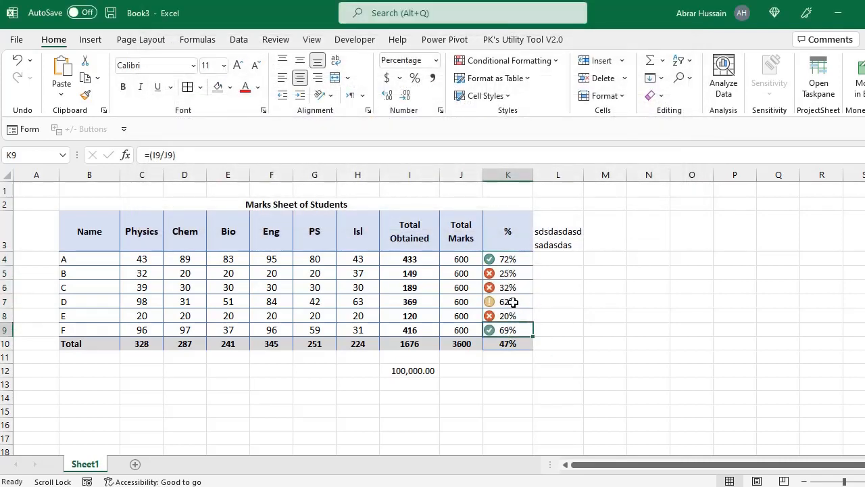
{"action": "left_click", "coordinate": [512, 302]}
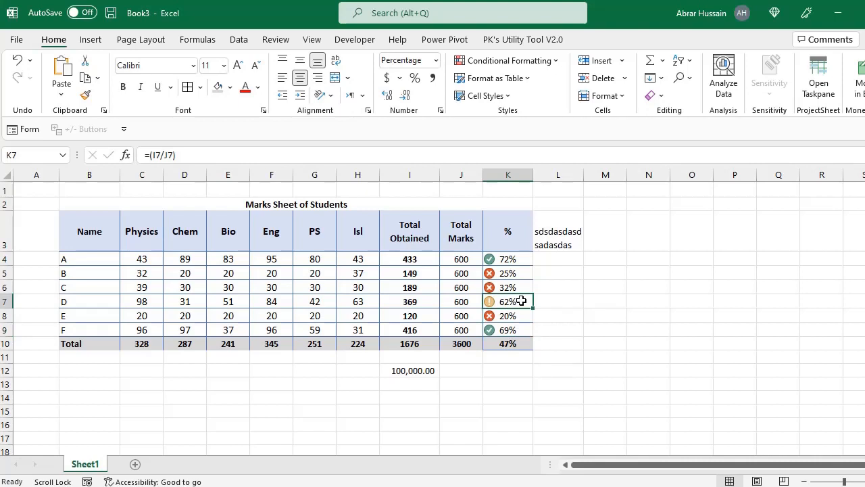
{"action": "left_click_drag", "start_coordinate": [509, 274], "coordinate": [508, 331]}
{"action": "left_click", "coordinate": [514, 315]}
{"action": "left_click", "coordinate": [514, 333]}
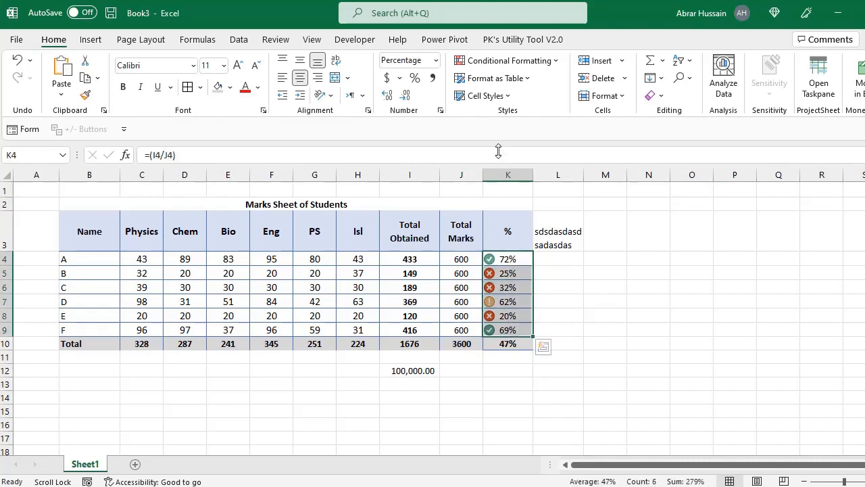
Step: Clear the edited icon set rule from the percentages K4:K9
{"action": "left_click", "coordinate": [506, 60]}
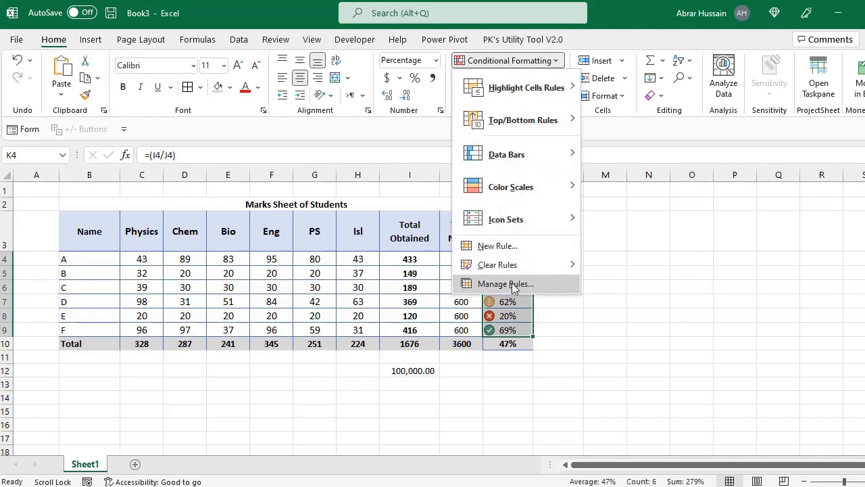
{"action": "mouse_move", "coordinate": [509, 269]}
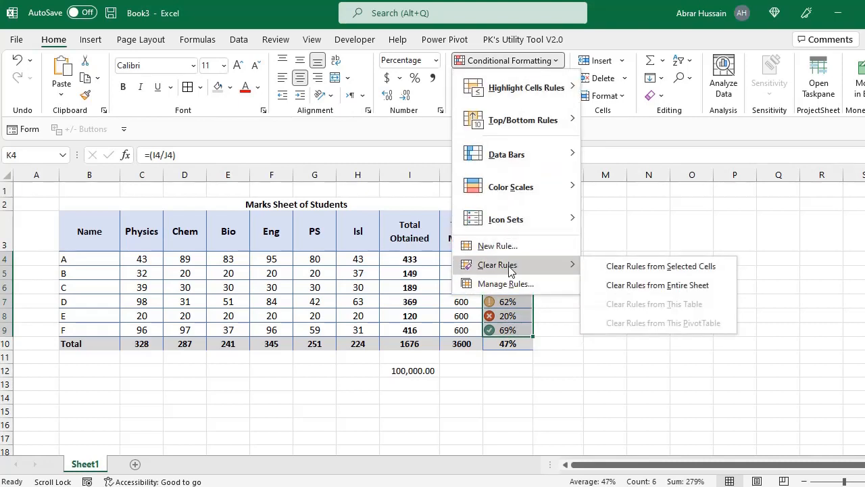
{"action": "left_click", "coordinate": [676, 266]}
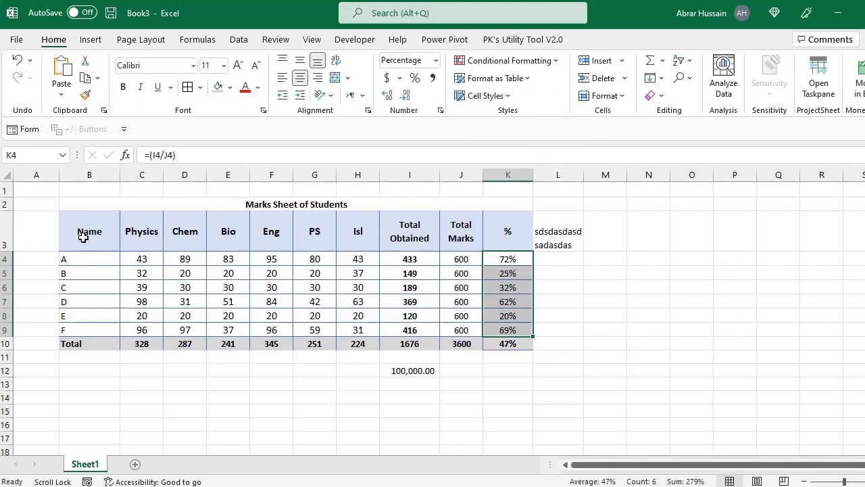
Step: Format the marks range B3:K10 as a table with headers and set its table style to None
{"action": "left_click_drag", "start_coordinate": [87, 234], "coordinate": [491, 348]}
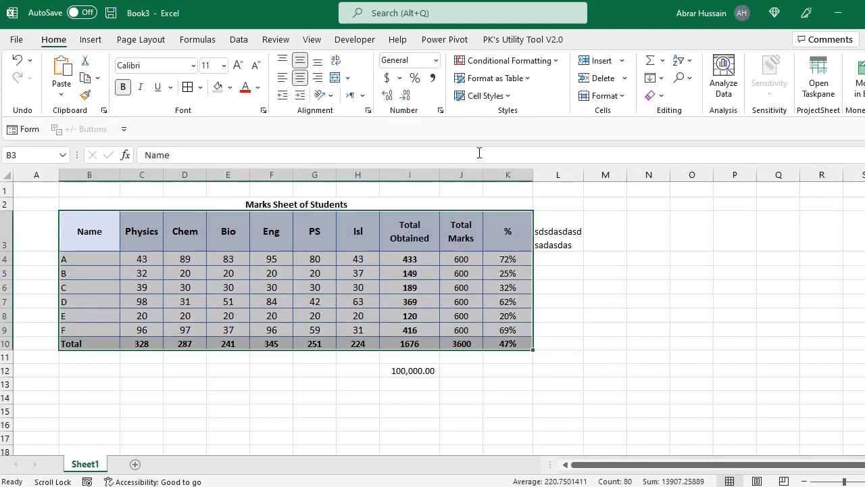
{"action": "left_click", "coordinate": [517, 80]}
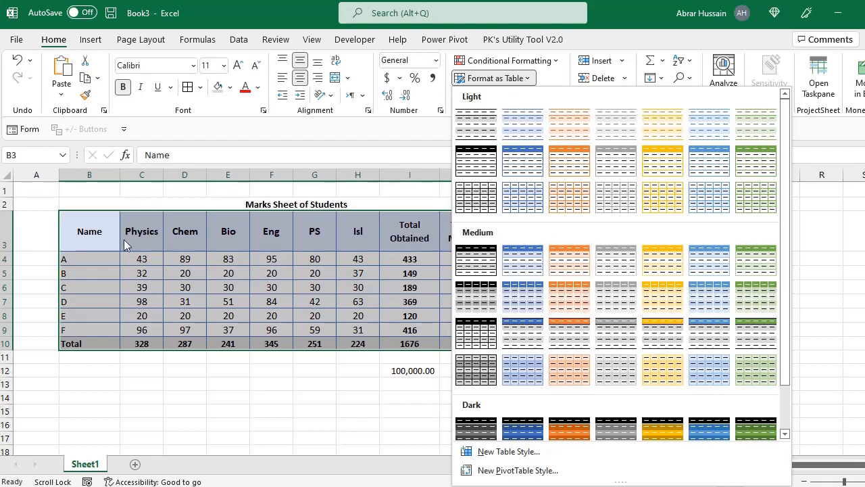
{"action": "left_click", "coordinate": [523, 262]}
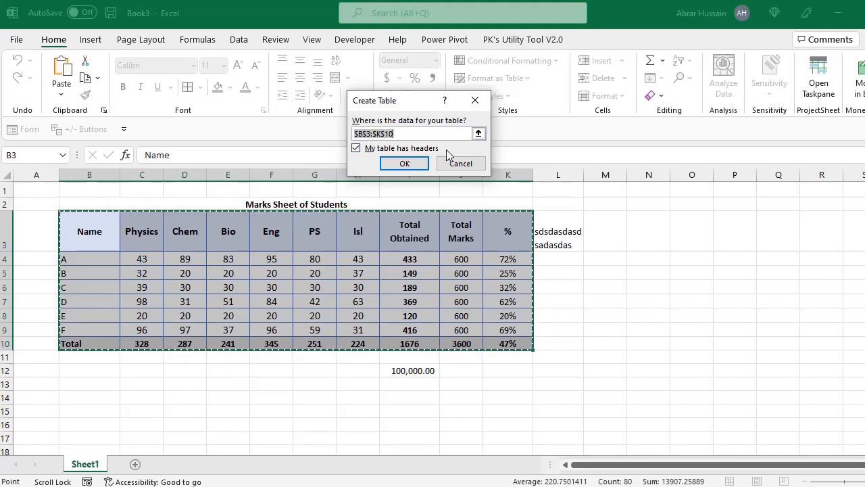
{"action": "left_click", "coordinate": [404, 163]}
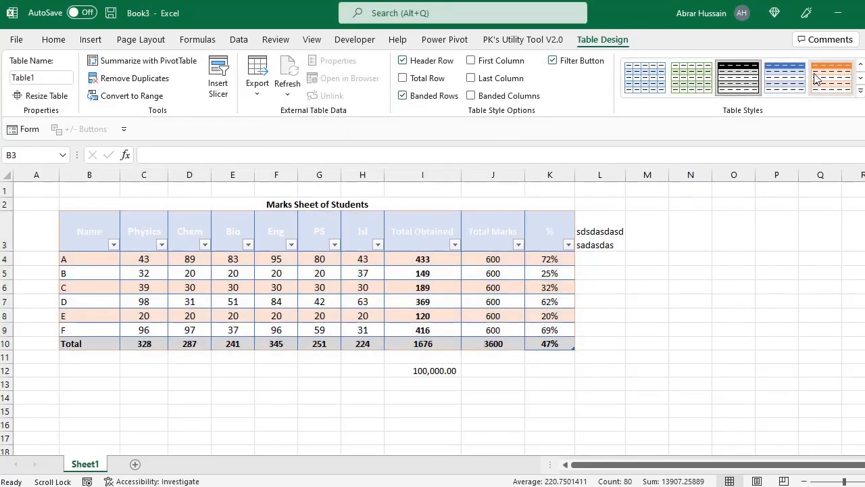
{"action": "left_click", "coordinate": [860, 89]}
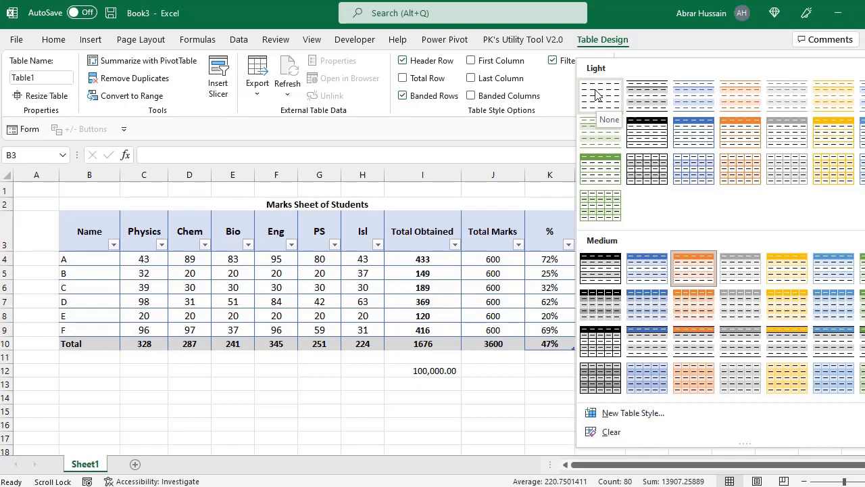
{"action": "left_click", "coordinate": [595, 99]}
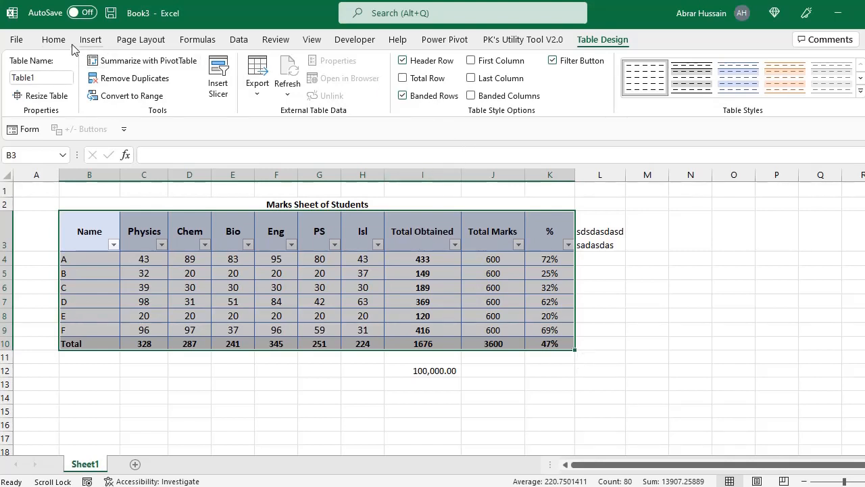
{"action": "left_click", "coordinate": [46, 41]}
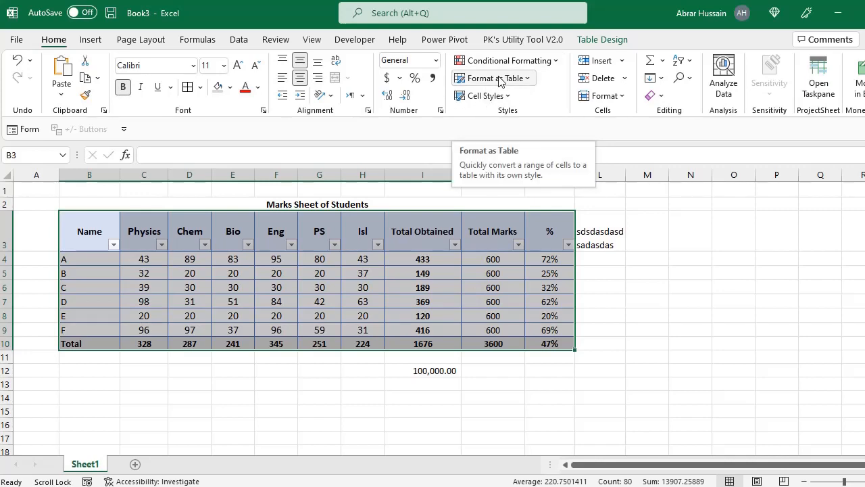
{"action": "left_click", "coordinate": [500, 78]}
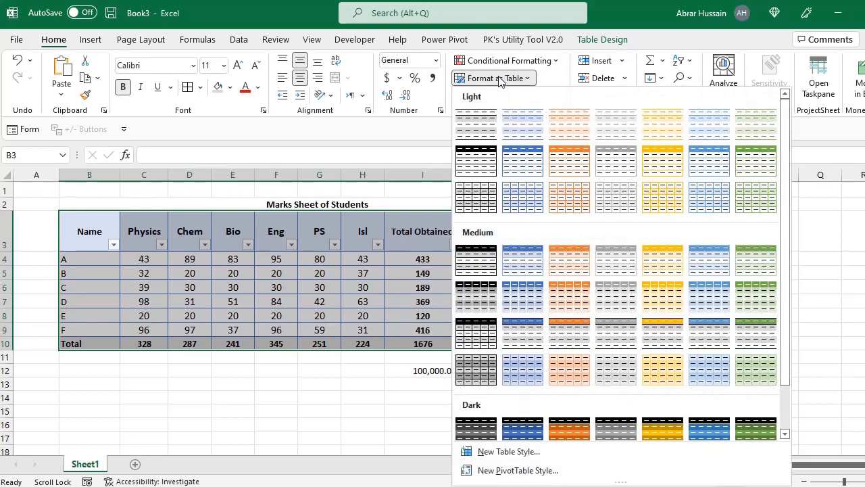
{"action": "left_click", "coordinate": [500, 78]}
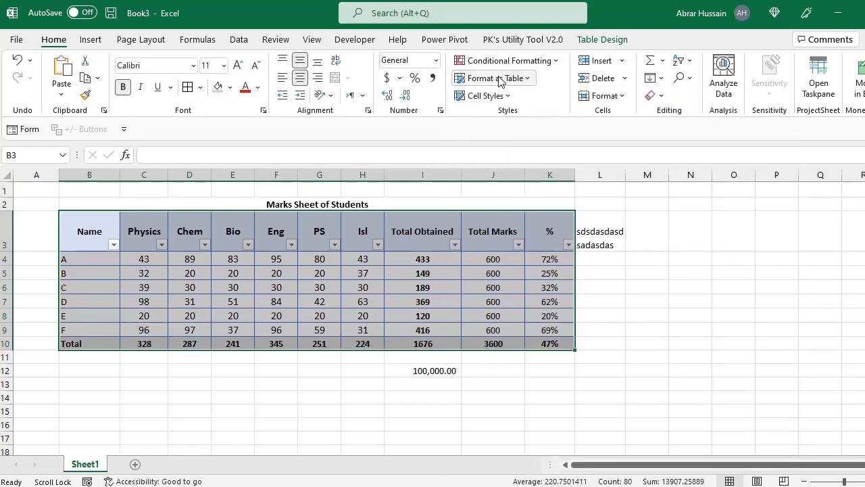
{"action": "left_click", "coordinate": [494, 97]}
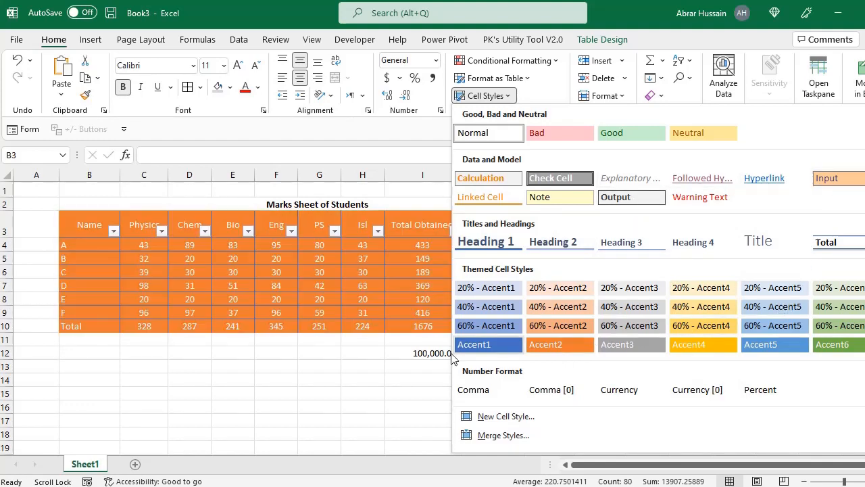
{"action": "left_click", "coordinate": [662, 40]}
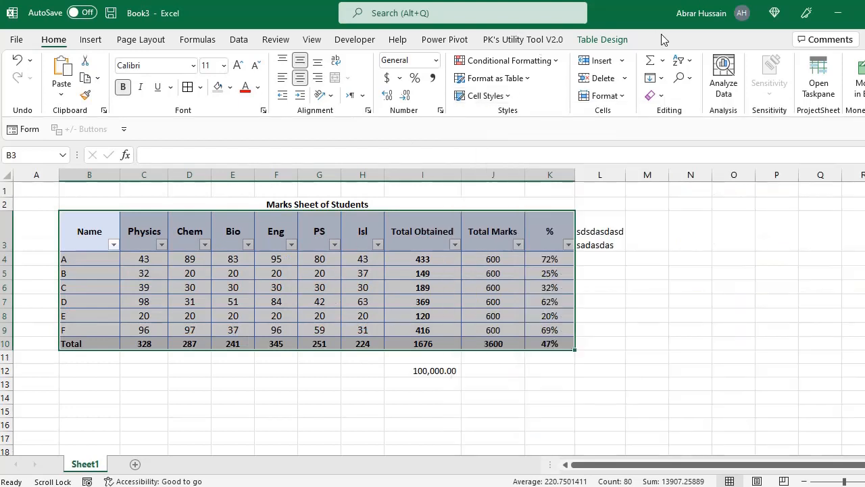
{"action": "left_click", "coordinate": [624, 64]}
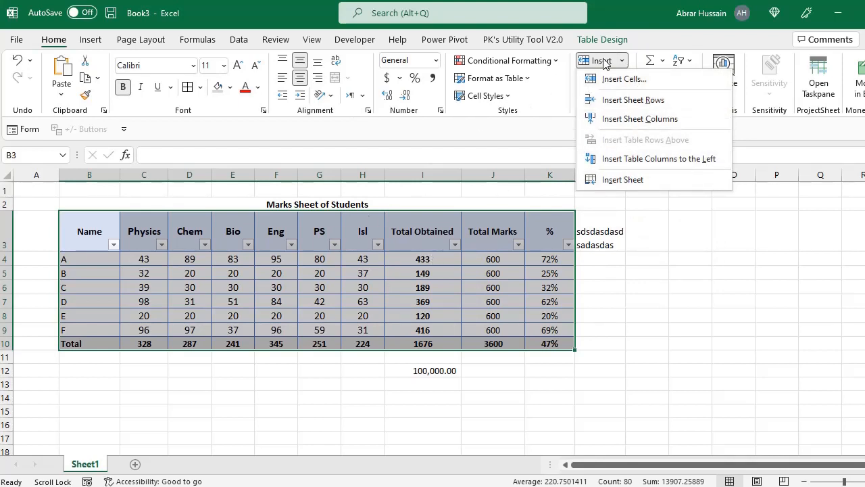
{"action": "left_click", "coordinate": [196, 270]}
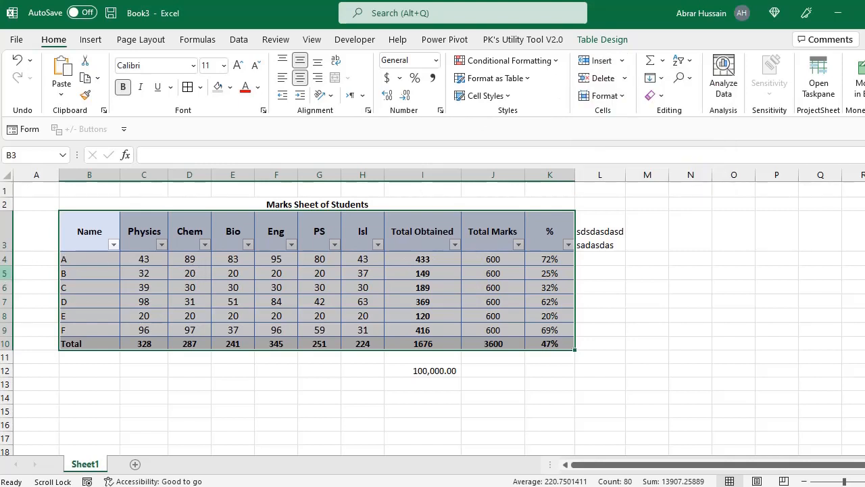
Step: Examine the insert, delete and clear commands available for row 5, the Physics column and row 6
{"action": "left_click", "coordinate": [5, 273]}
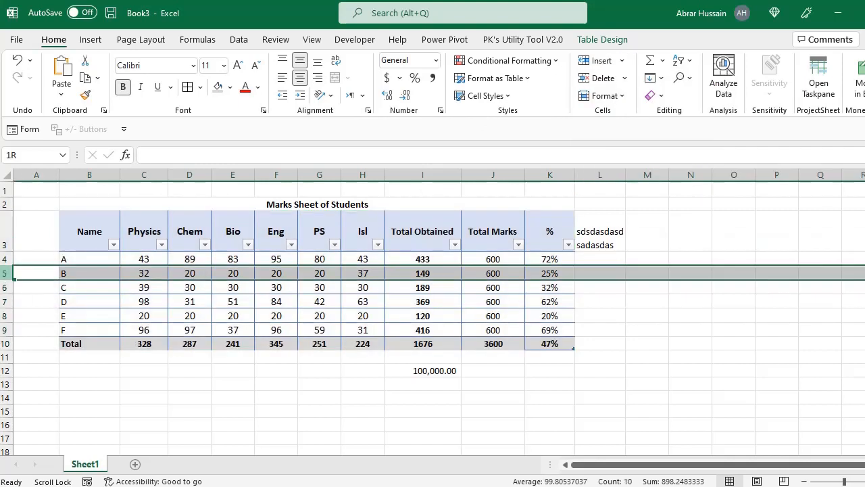
{"action": "right_click", "coordinate": [3, 273]}
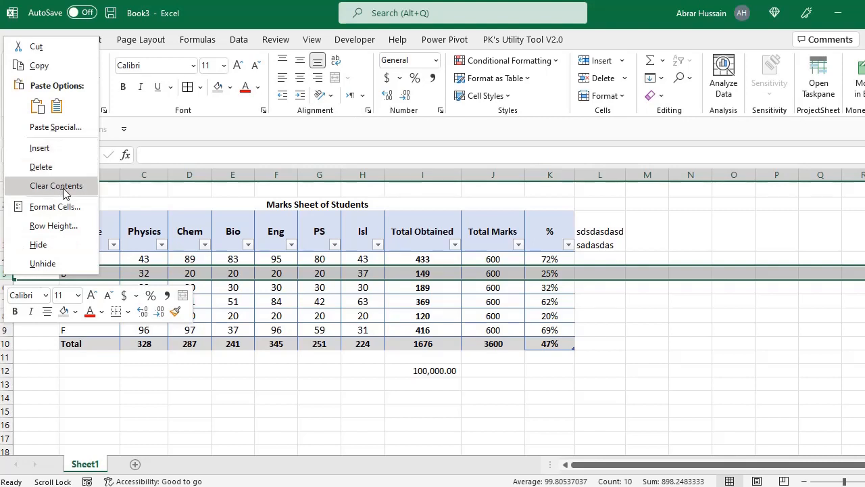
{"action": "left_click", "coordinate": [276, 299]}
{"action": "left_click", "coordinate": [147, 173]}
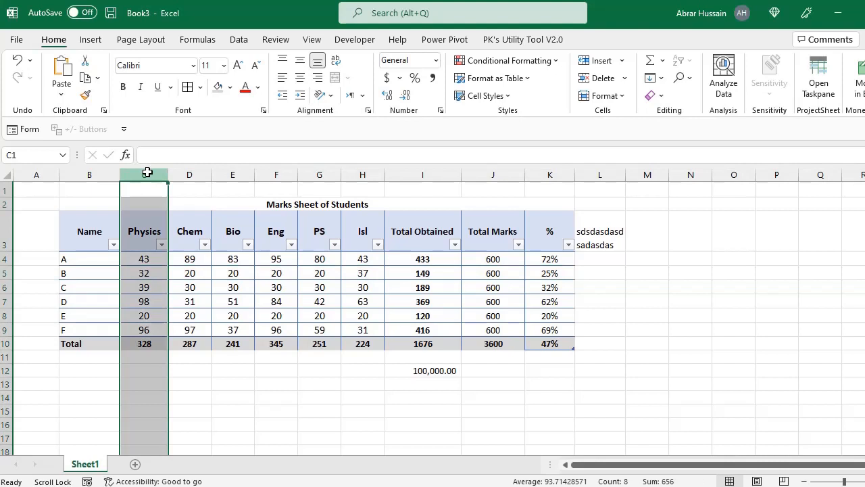
{"action": "right_click", "coordinate": [147, 173]}
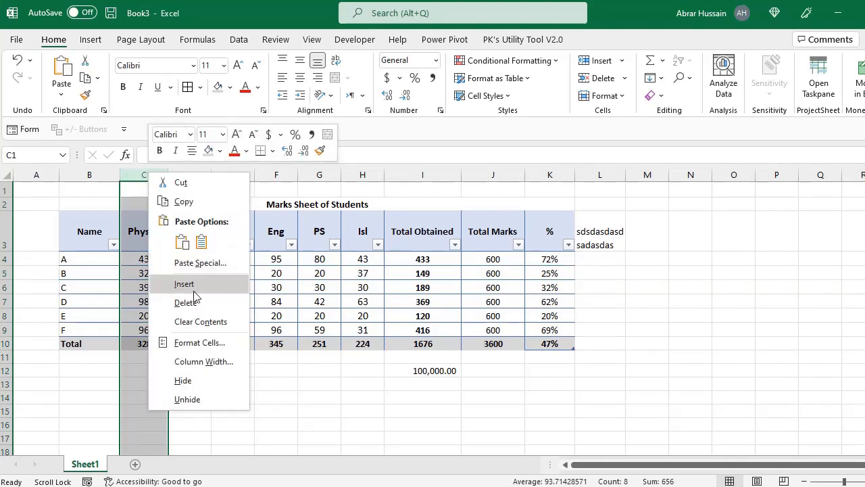
{"action": "left_click", "coordinate": [123, 181]}
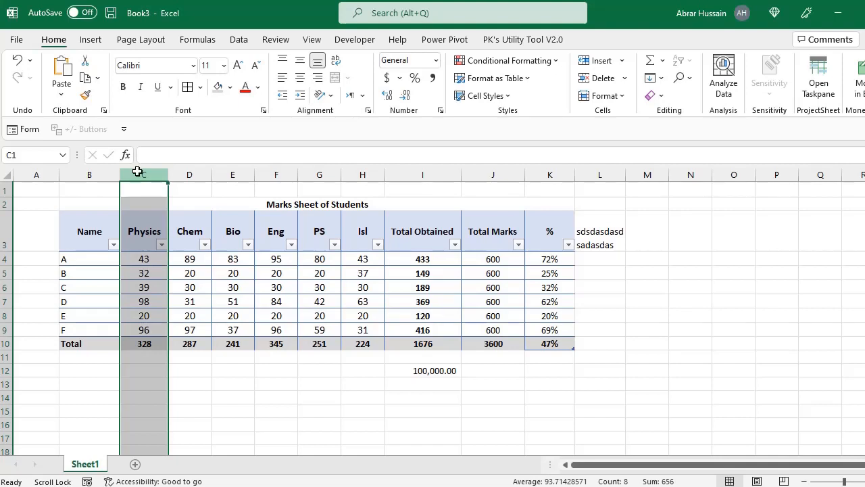
{"action": "right_click", "coordinate": [137, 172]}
{"action": "key", "text": "Escape"}
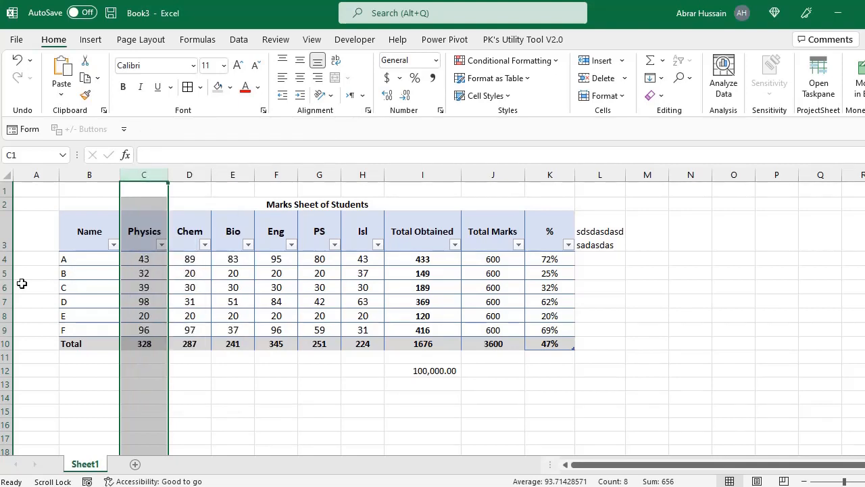
{"action": "left_click", "coordinate": [3, 288]}
{"action": "right_click", "coordinate": [3, 288]}
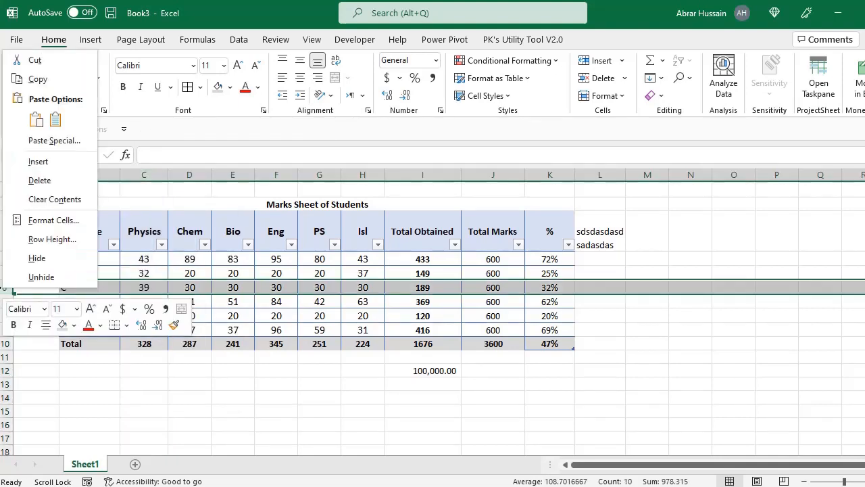
{"action": "key", "text": "Escape"}
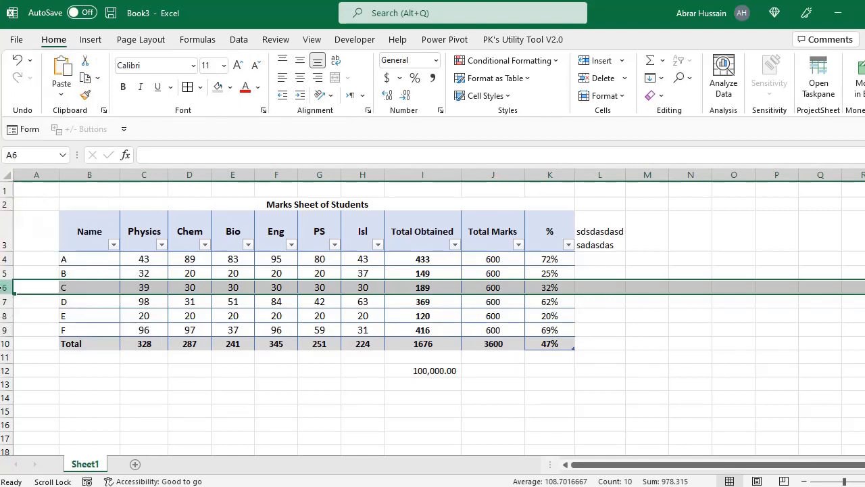
Step: Insert three blank columns between Physics and Chem, and undo the insertion
{"action": "left_click", "coordinate": [141, 225]}
{"action": "left_click", "coordinate": [197, 224]}
{"action": "left_click", "coordinate": [245, 222]}
{"action": "left_click", "coordinate": [151, 226]}
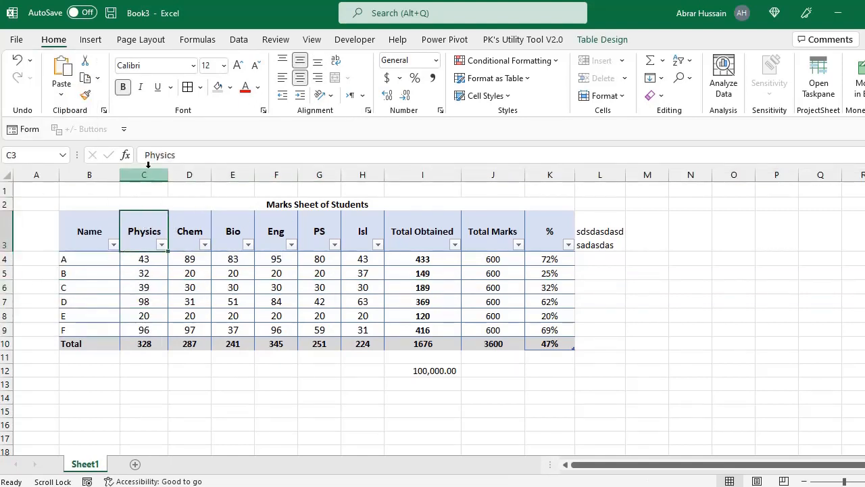
{"action": "left_click", "coordinate": [147, 174]}
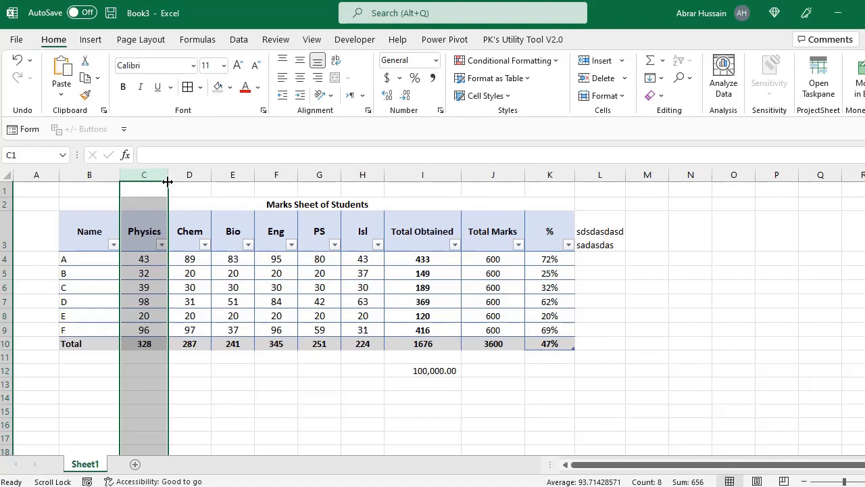
{"action": "left_click_drag", "start_coordinate": [167, 182], "coordinate": [293, 183]}
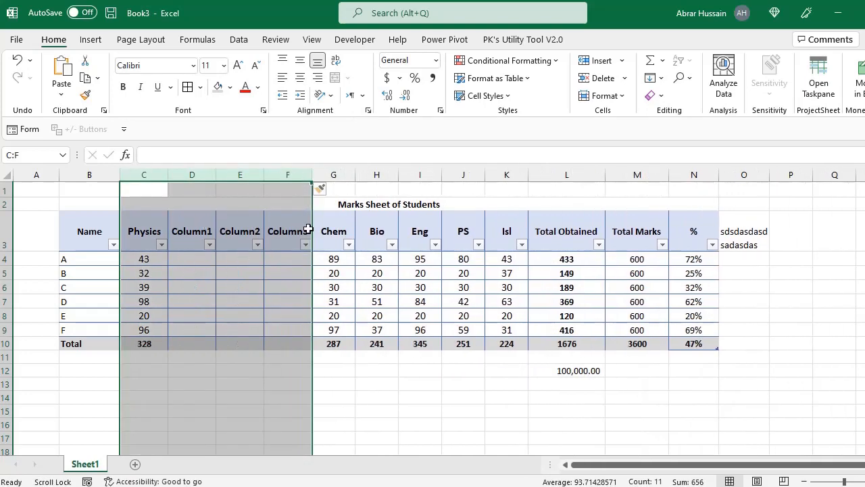
{"action": "key", "text": "ctrl+z"}
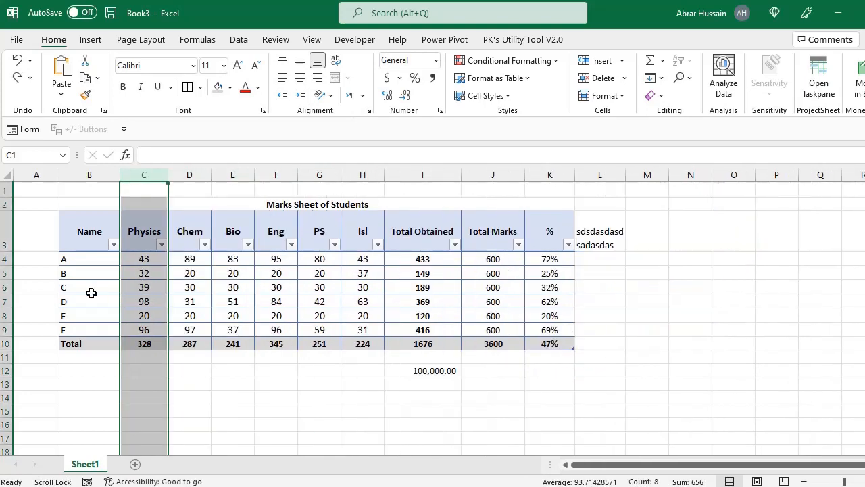
Step: Insert three blank rows below student B's row, and undo the insertion
{"action": "left_click", "coordinate": [3, 259]}
{"action": "left_click", "coordinate": [4, 273]}
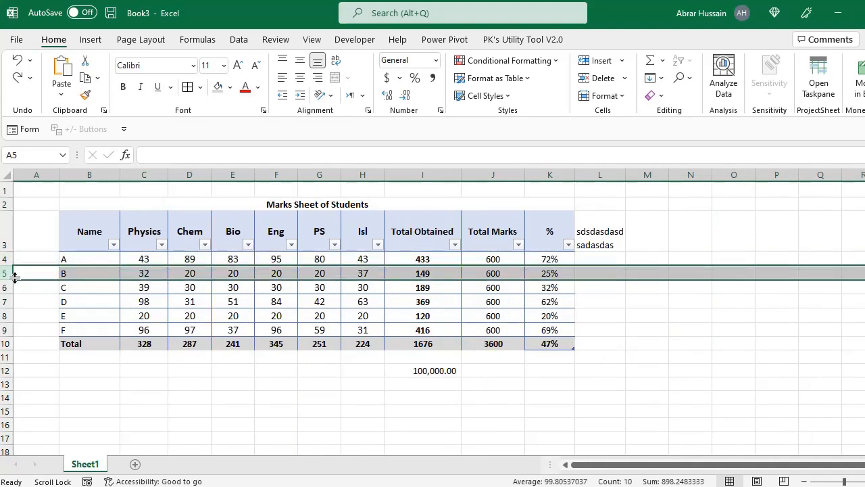
{"action": "left_click_drag", "start_coordinate": [15, 277], "coordinate": [12, 326]}
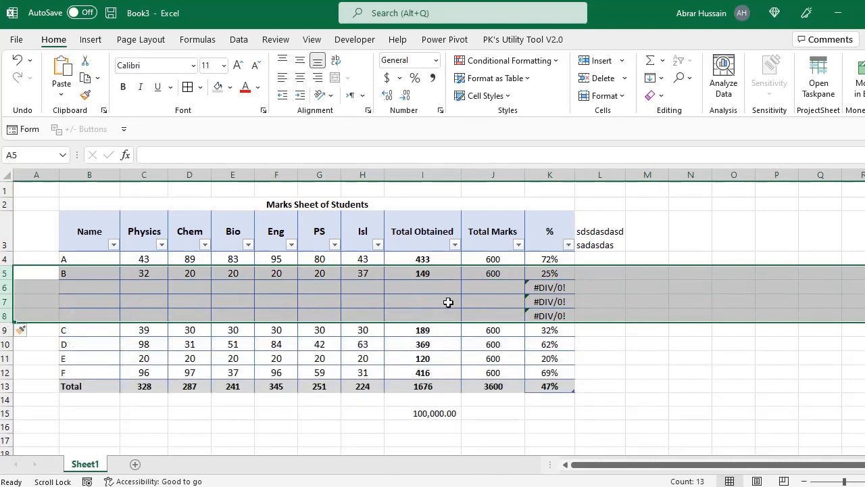
{"action": "key", "text": "ctrl+z"}
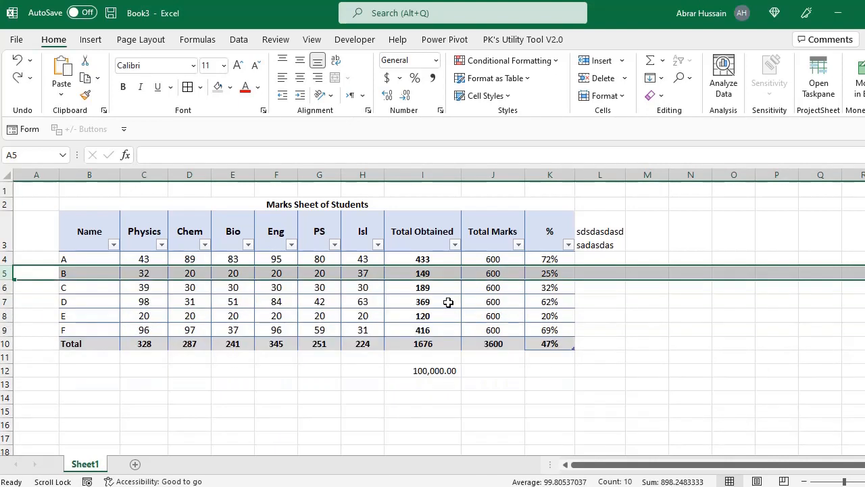
{"action": "left_click", "coordinate": [361, 315]}
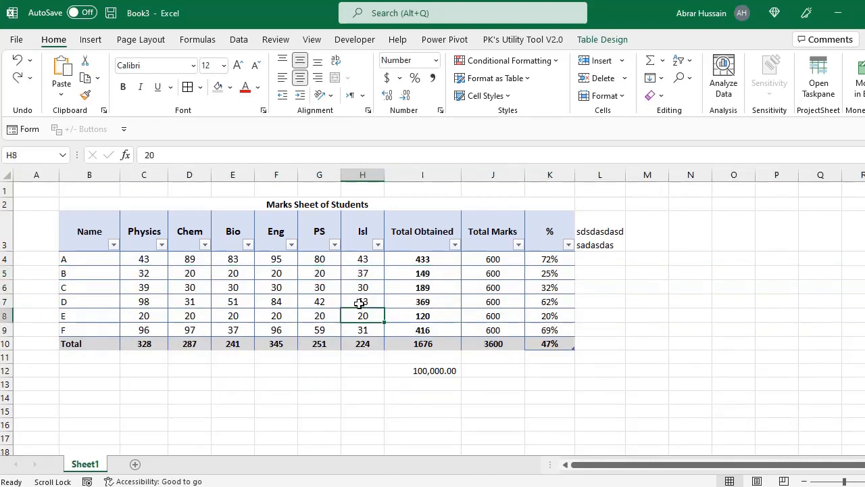
Step: Narrow the Total Obtained column so its header wraps onto two lines
{"action": "left_click", "coordinate": [610, 96]}
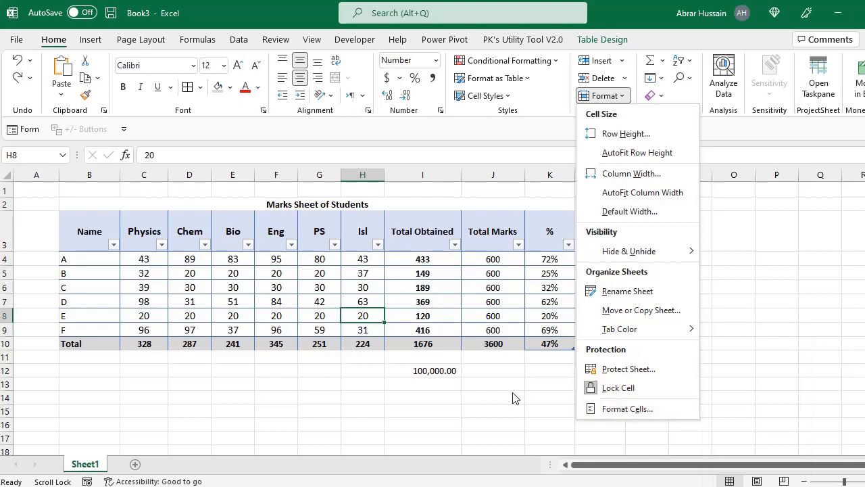
{"action": "left_click", "coordinate": [398, 331]}
{"action": "left_click", "coordinate": [428, 243]}
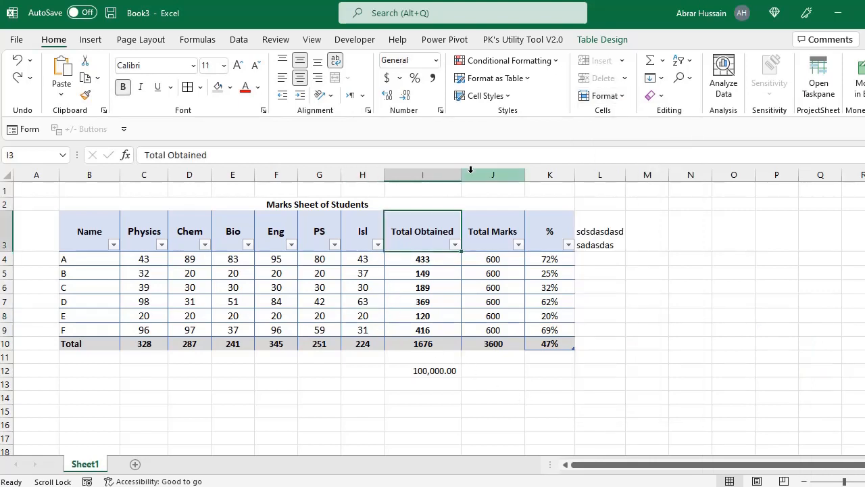
{"action": "left_click_drag", "start_coordinate": [462, 175], "coordinate": [440, 183]}
Step: Review the formatted marks sheet's headers, marks, percentage column and title row
{"action": "left_click_drag", "start_coordinate": [102, 229], "coordinate": [338, 225]}
{"action": "left_click_drag", "start_coordinate": [241, 202], "coordinate": [527, 343]}
{"action": "left_click", "coordinate": [472, 302]}
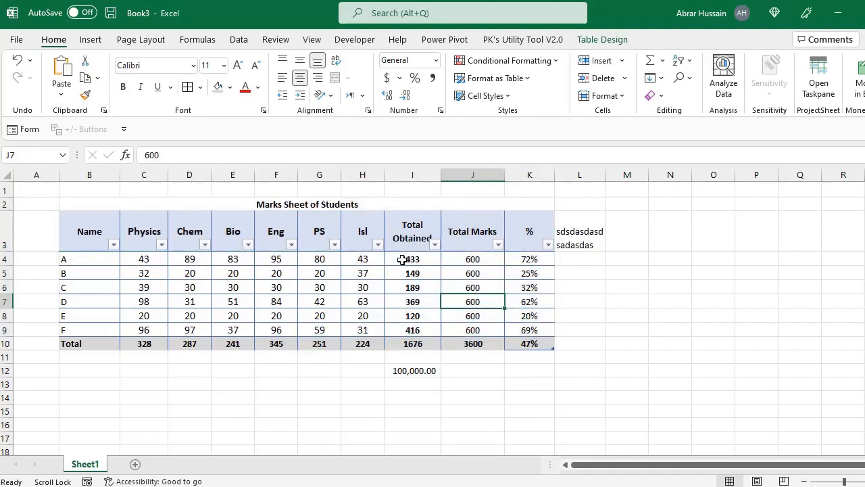
{"action": "left_click", "coordinate": [522, 260]}
{"action": "left_click", "coordinate": [534, 225]}
{"action": "left_click", "coordinate": [536, 275]}
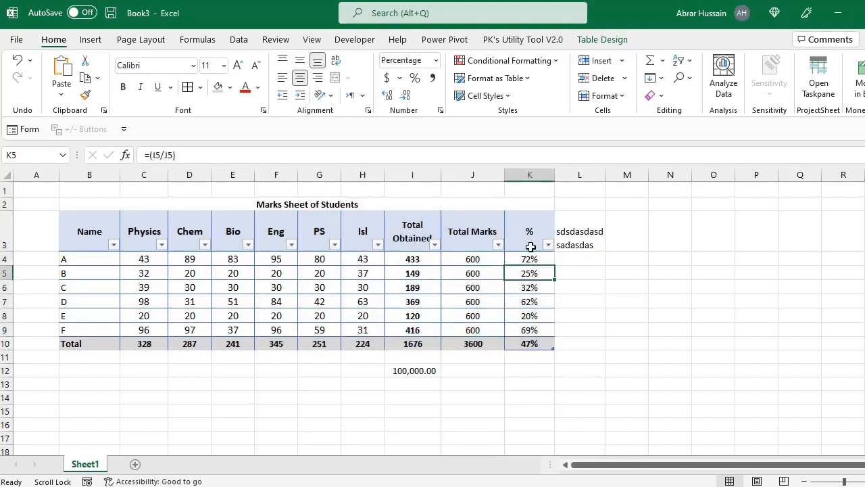
{"action": "left_click", "coordinate": [532, 229]}
{"action": "left_click", "coordinate": [532, 272]}
{"action": "left_click", "coordinate": [252, 204]}
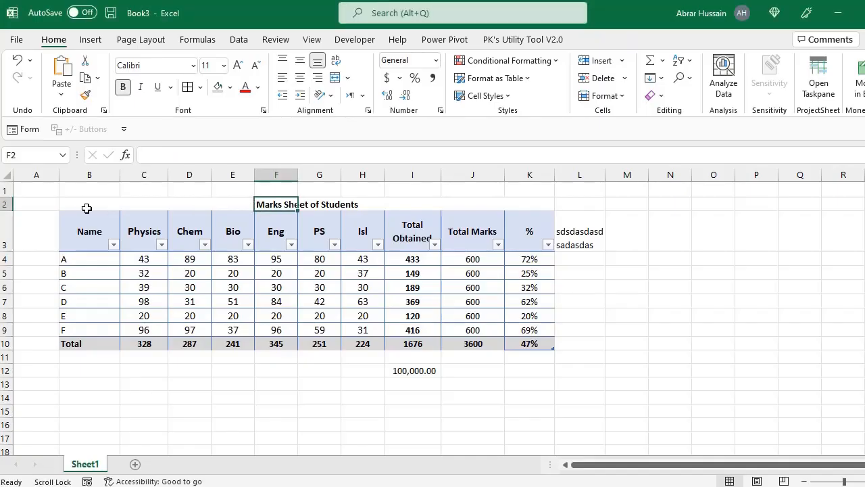
{"action": "left_click_drag", "start_coordinate": [86, 208], "coordinate": [546, 202]}
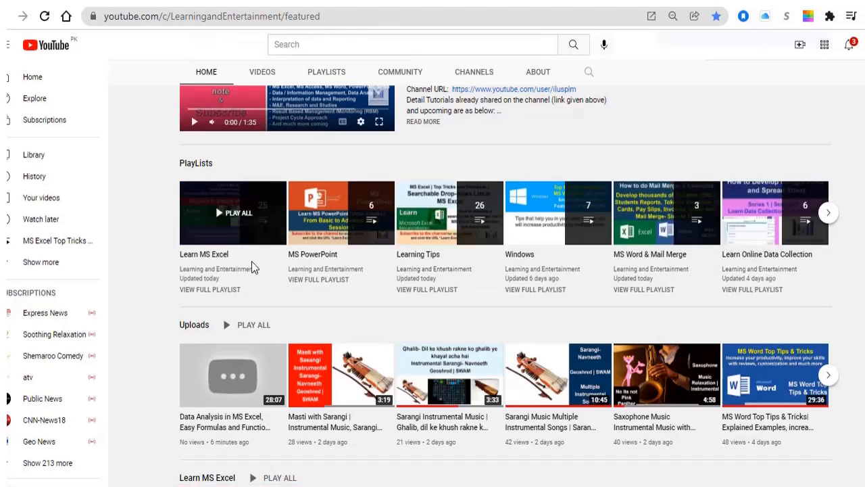
Step: Switch to the browser and browse the playlists and uploads on the Learning and Entertainment YouTube channel
{"action": "scroll", "coordinate": [313, 254], "scroll_direction": "down", "scroll_amount": 2}
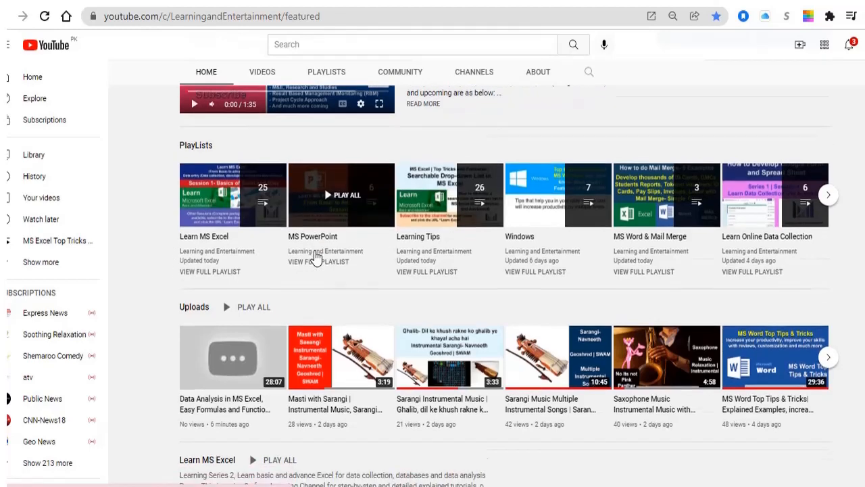
{"action": "scroll", "coordinate": [315, 255], "scroll_direction": "down", "scroll_amount": 2}
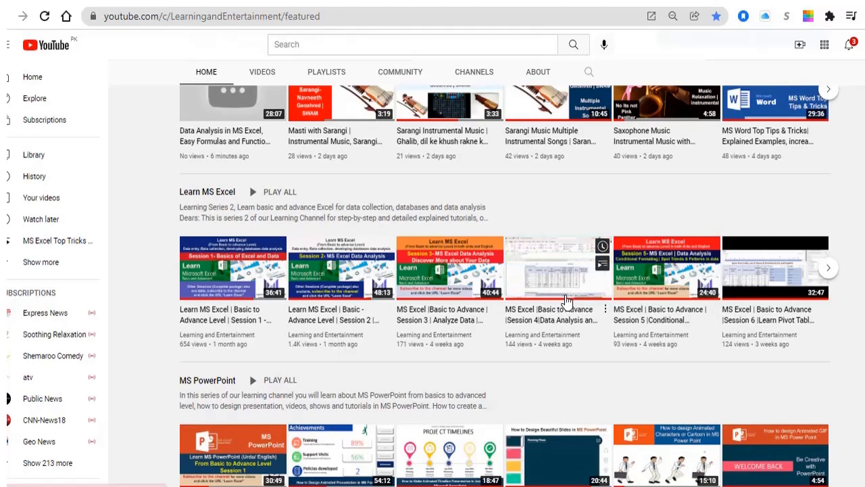
{"action": "scroll", "coordinate": [410, 327], "scroll_direction": "down", "scroll_amount": 1}
{"action": "scroll", "coordinate": [410, 322], "scroll_direction": "down", "scroll_amount": 2}
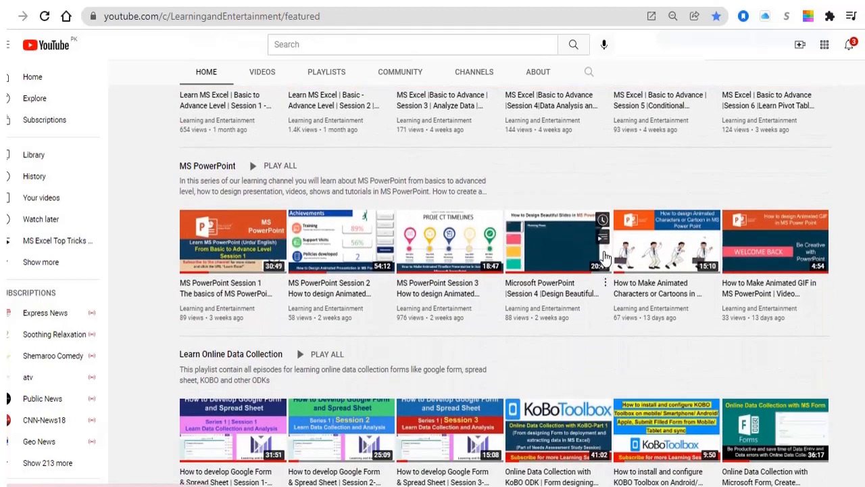
{"action": "scroll", "coordinate": [504, 307], "scroll_direction": "down", "scroll_amount": 1}
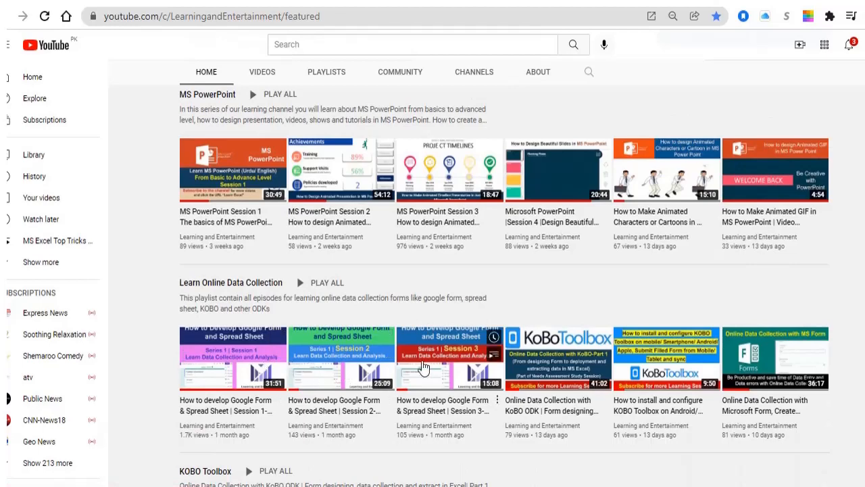
{"action": "scroll", "coordinate": [580, 363], "scroll_direction": "up", "scroll_amount": 10}
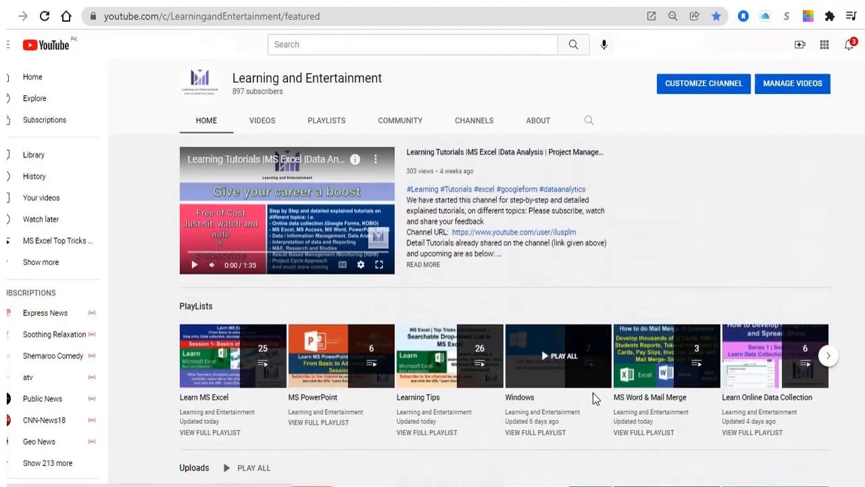